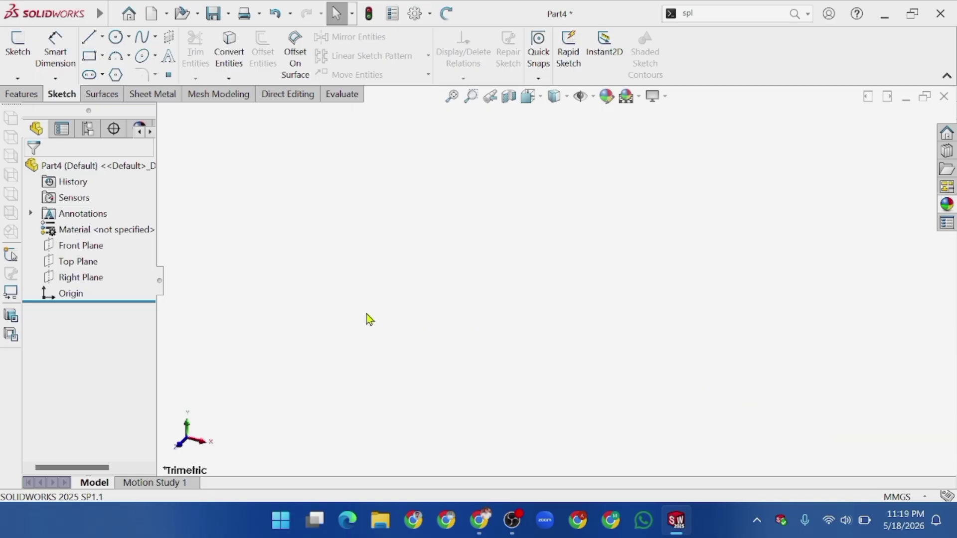
Sketch a vertical construction line about 53 mm long upward from the origin in a new sketch on the Right Plane.
left_click(89, 282)
left_click(99, 259)
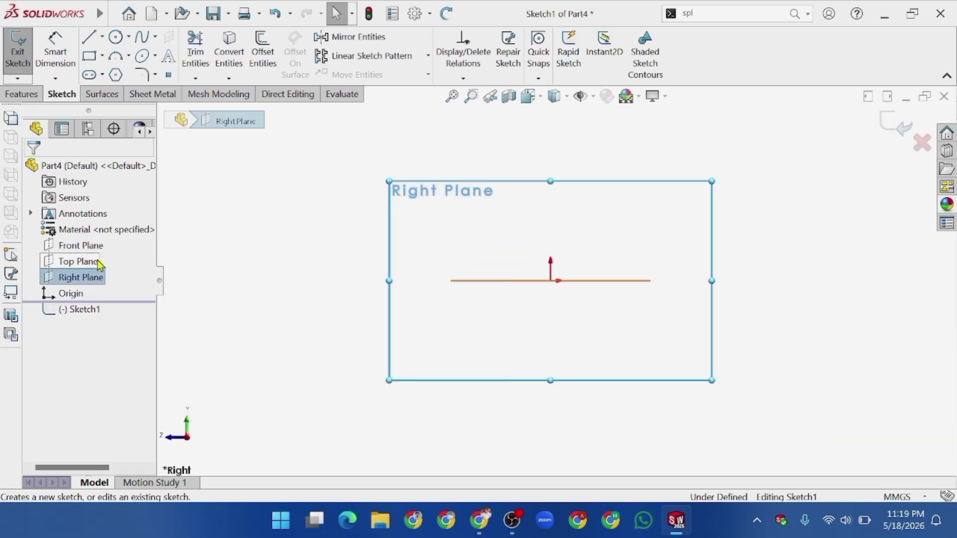
left_click(102, 36)
left_click(119, 75)
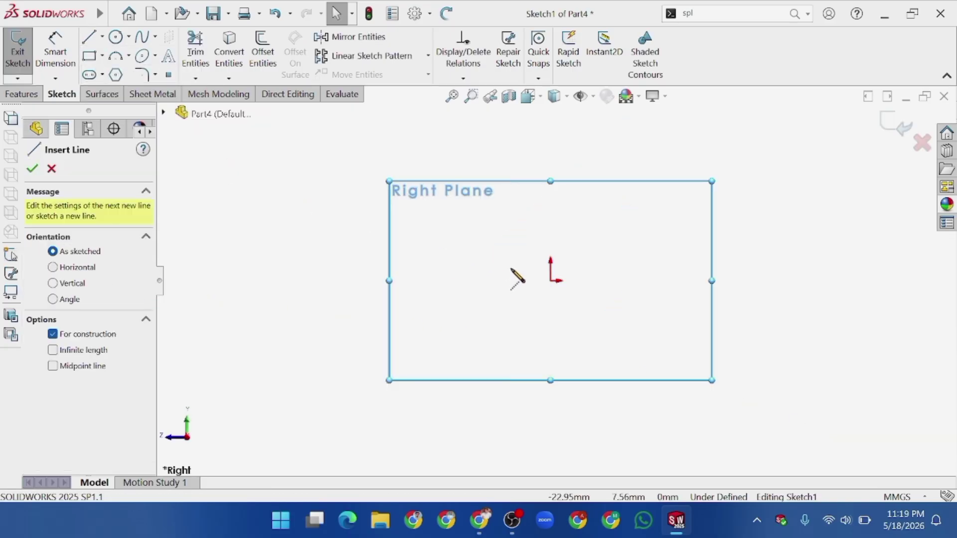
left_click(550, 281)
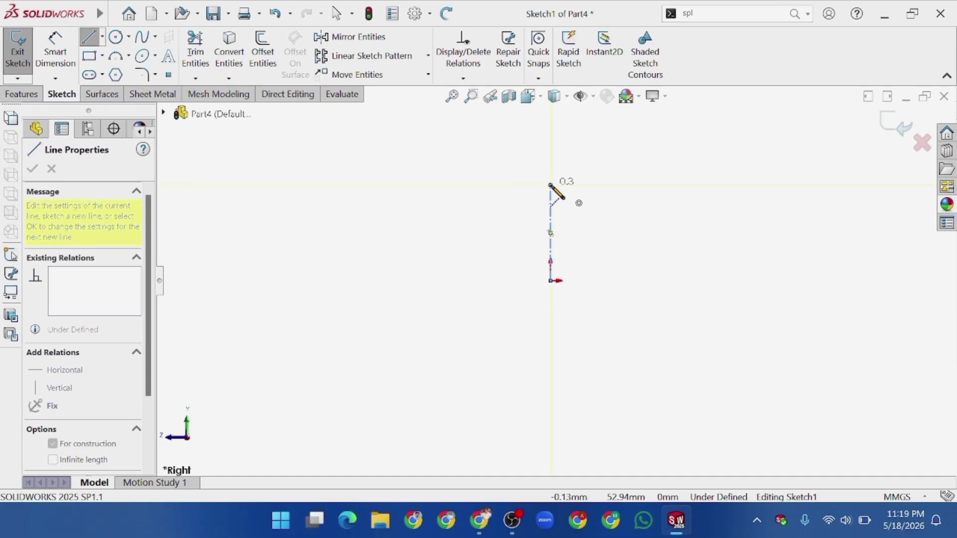
right_click(550, 186)
left_click(573, 194)
left_click(550, 232)
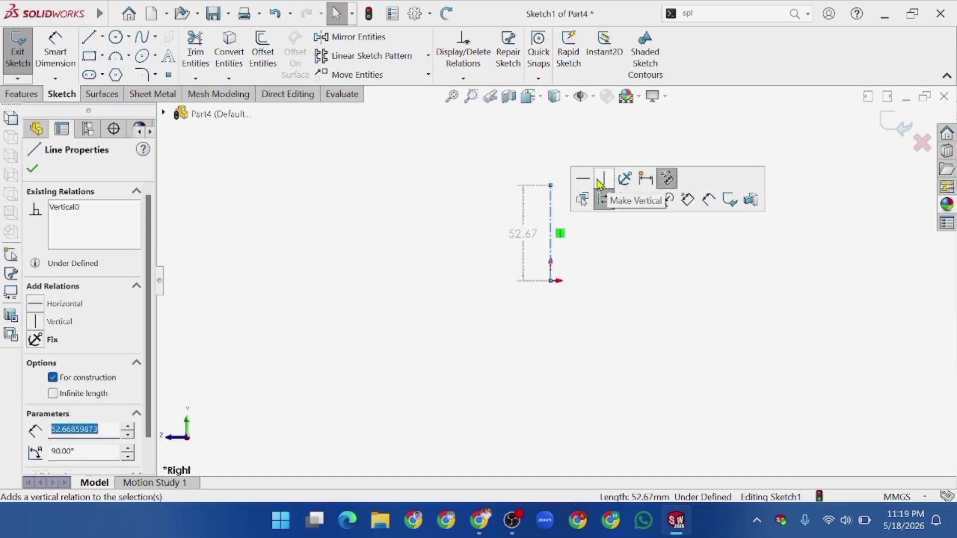
left_click(32, 169)
Draw a centerpoint arc centred on the construction line's upper end, from its lower end at the origin a short way toward positive Z.
left_click(129, 56)
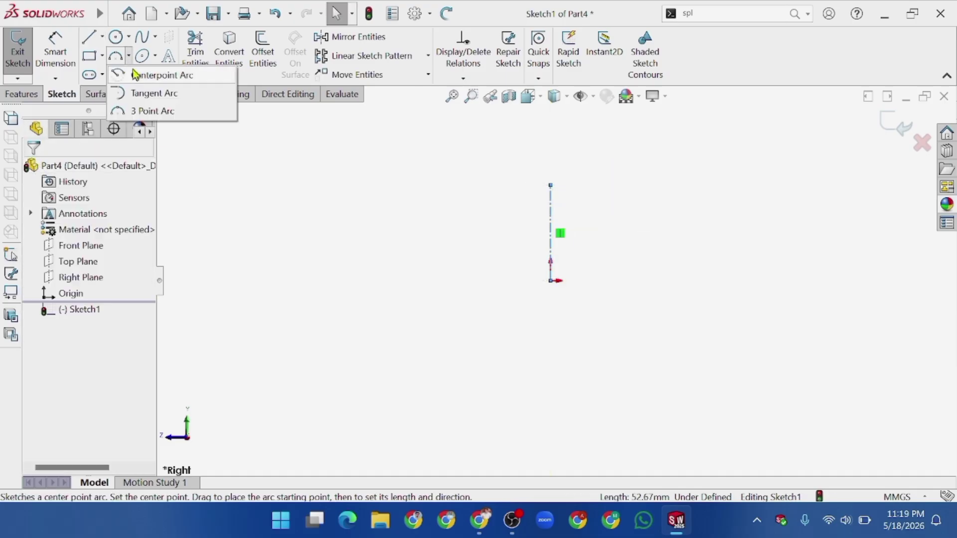
left_click(137, 71)
left_click(550, 185)
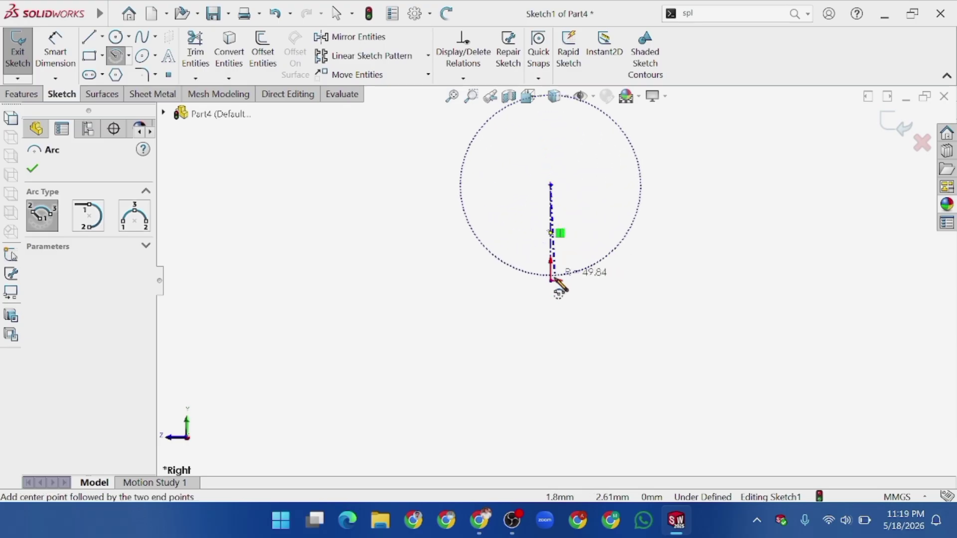
left_click(550, 280)
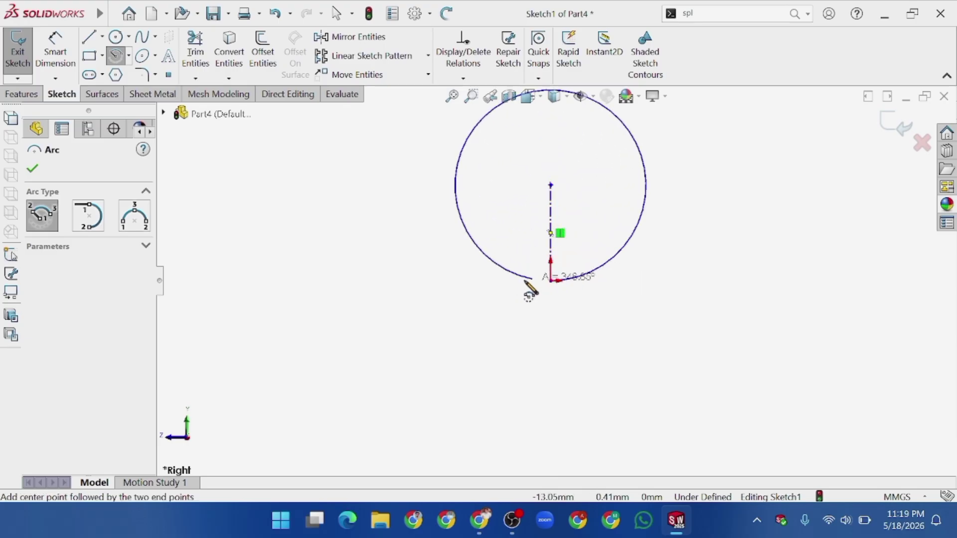
left_click(498, 267)
right_click(498, 263)
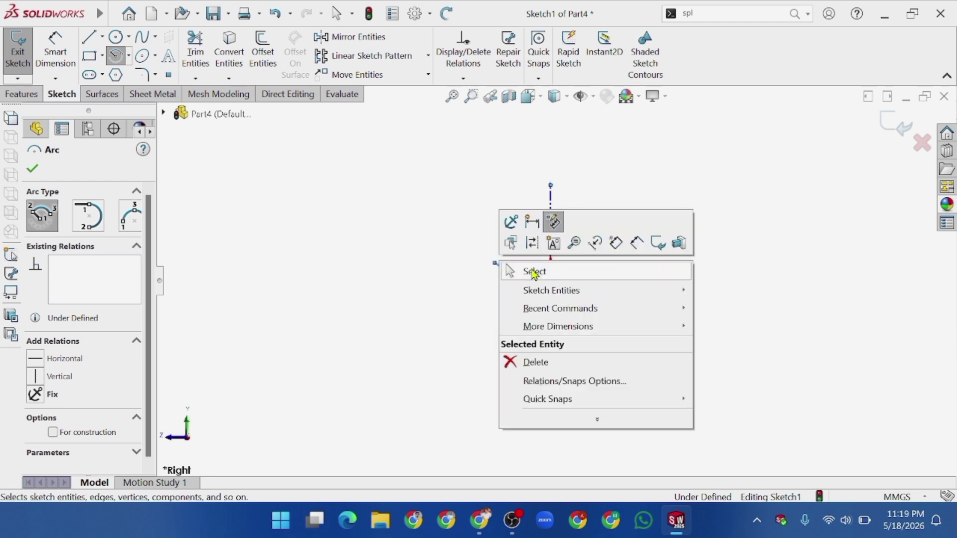
left_click(523, 271)
Dimension the arc's outer endpoint about the construction line as a doubled distance of 250 mm.
scroll(586, 205, "down", 2)
left_click(55, 50)
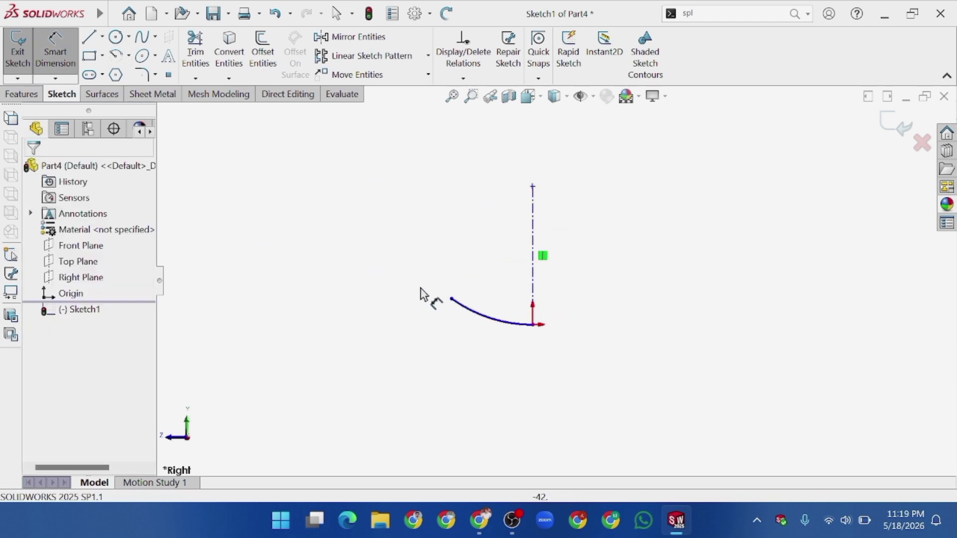
left_click(451, 300)
left_click(533, 291)
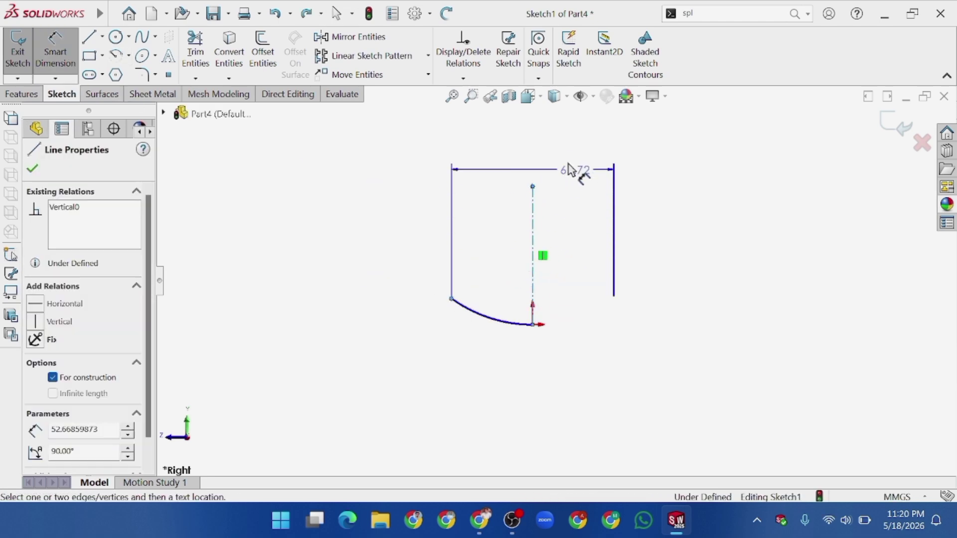
left_click(573, 167)
type("25")
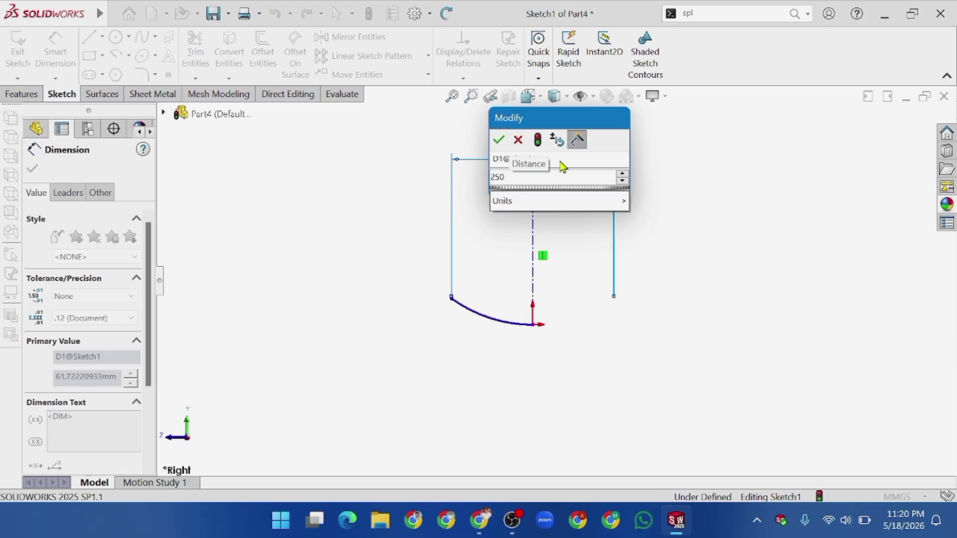
type("0")
key("Return")
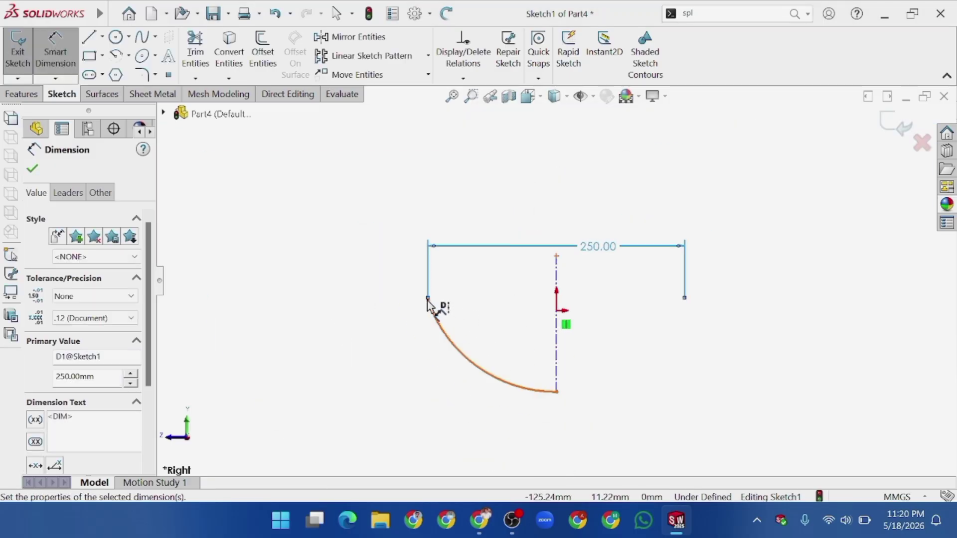
Dimension the vertical distance between the arc's two endpoints as 35 mm.
left_click(428, 299)
left_click(557, 392)
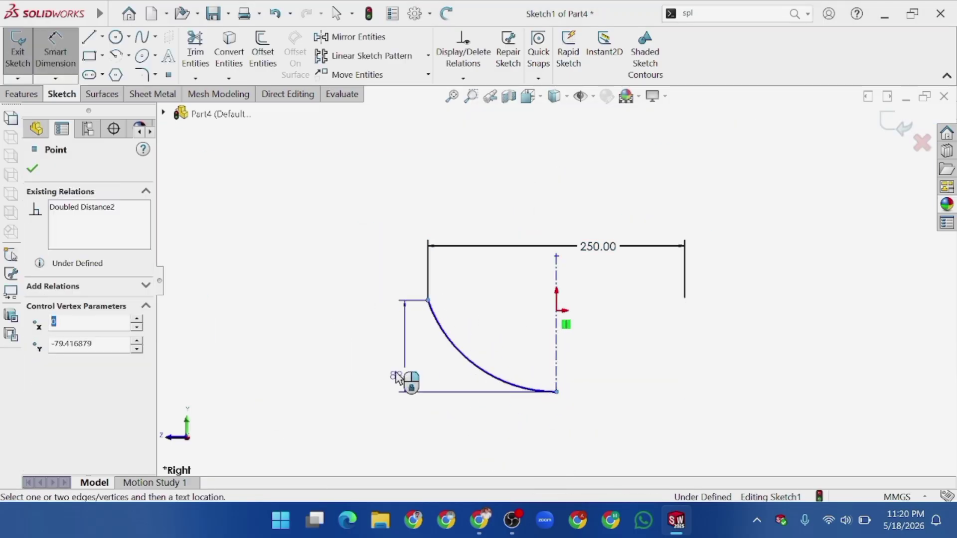
left_click(374, 361)
type("35")
key("Return")
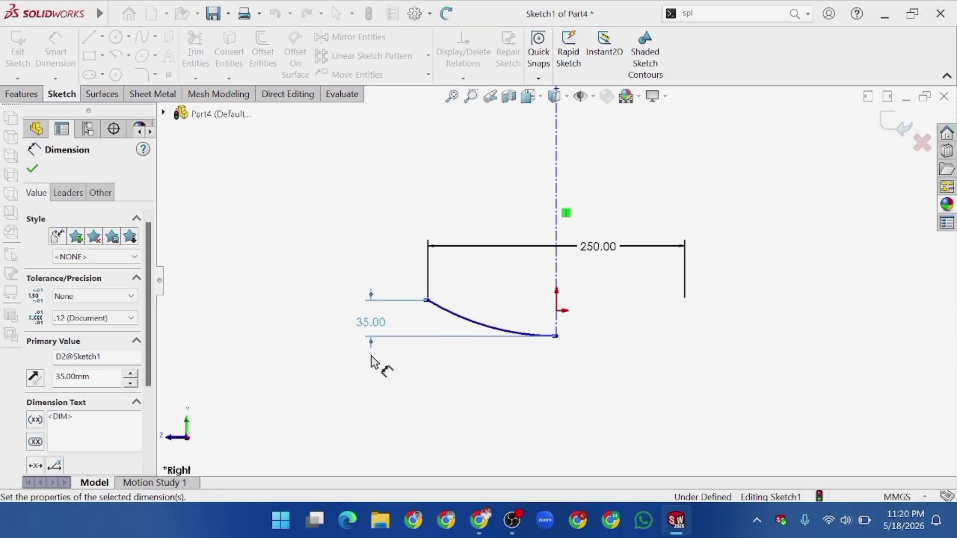
key("Escape")
scroll(508, 277, "up", 2)
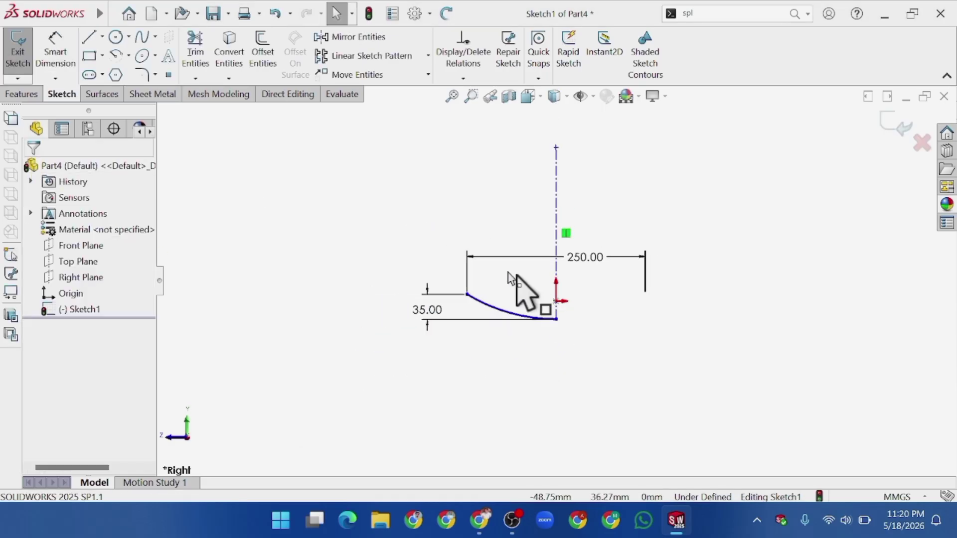
Create a revolved surface from the arc about the construction line, using Mid Plane with a 10-degree angle.
left_click(100, 94)
left_click(60, 47)
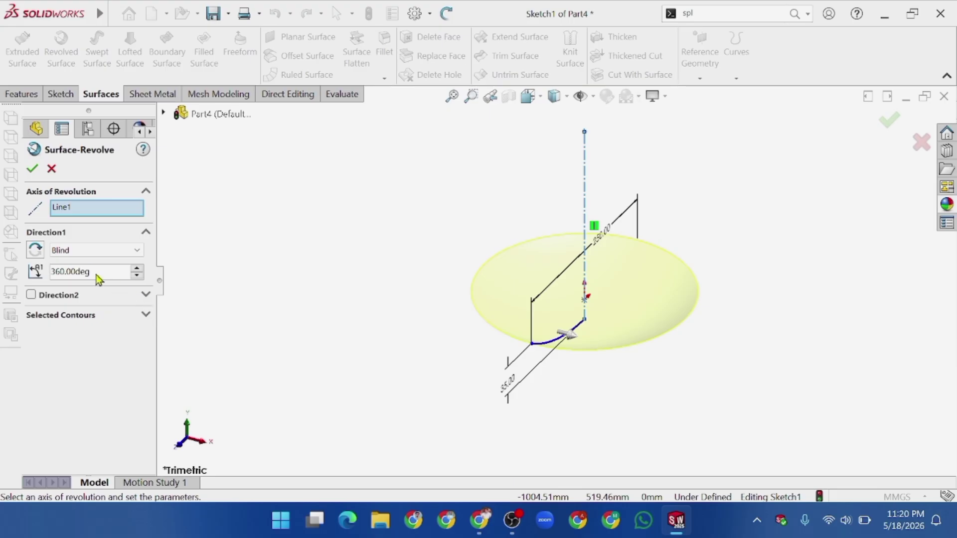
type("10")
key("Return")
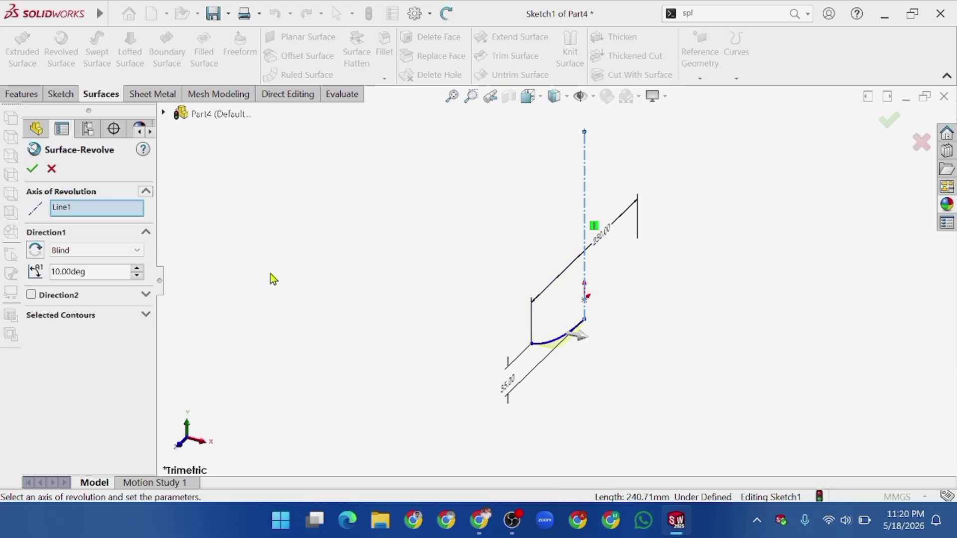
scroll(564, 340, "down", 6)
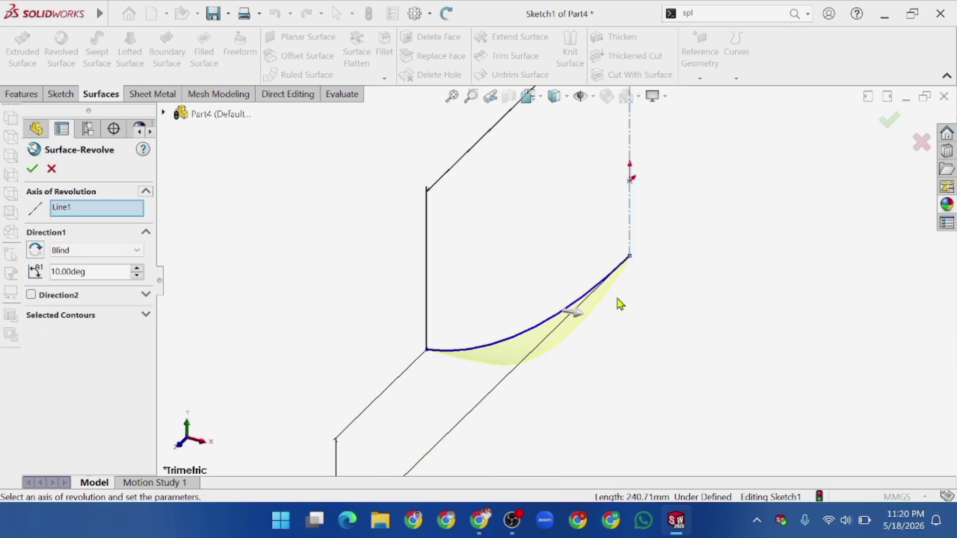
left_click(141, 252)
left_click(89, 306)
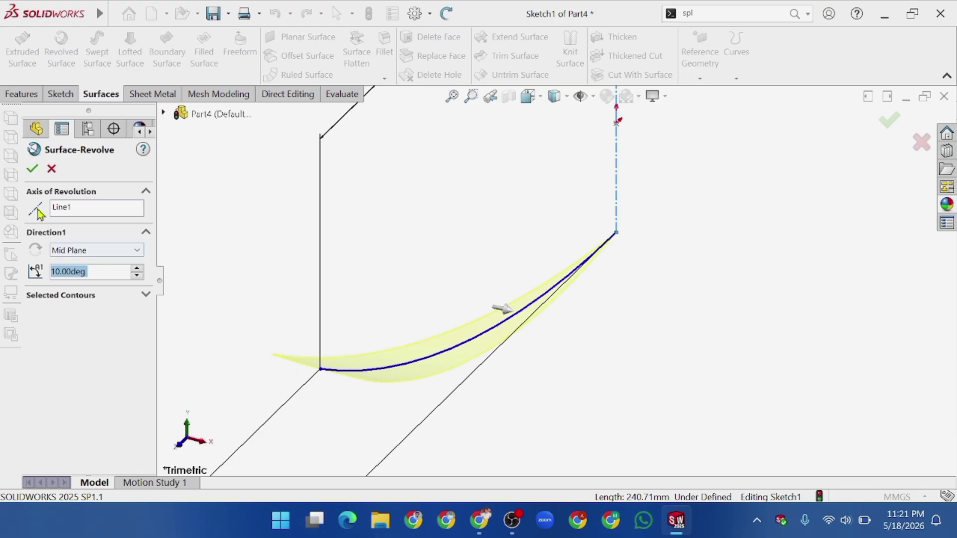
left_click(32, 168)
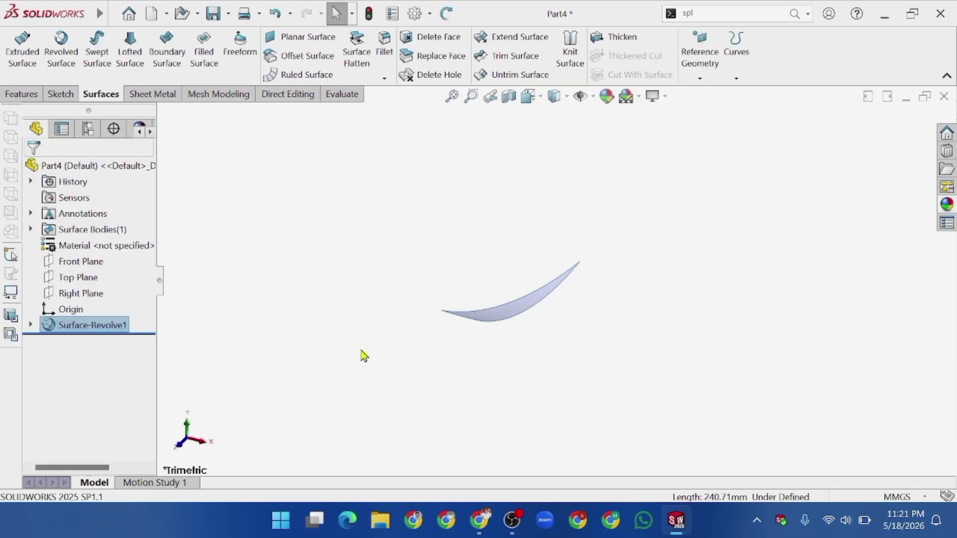
Sketch a circle about 51 mm in diameter centred on the origin in a new sketch on the Top Plane.
right_click(364, 355)
left_click(245, 331)
left_click(85, 277)
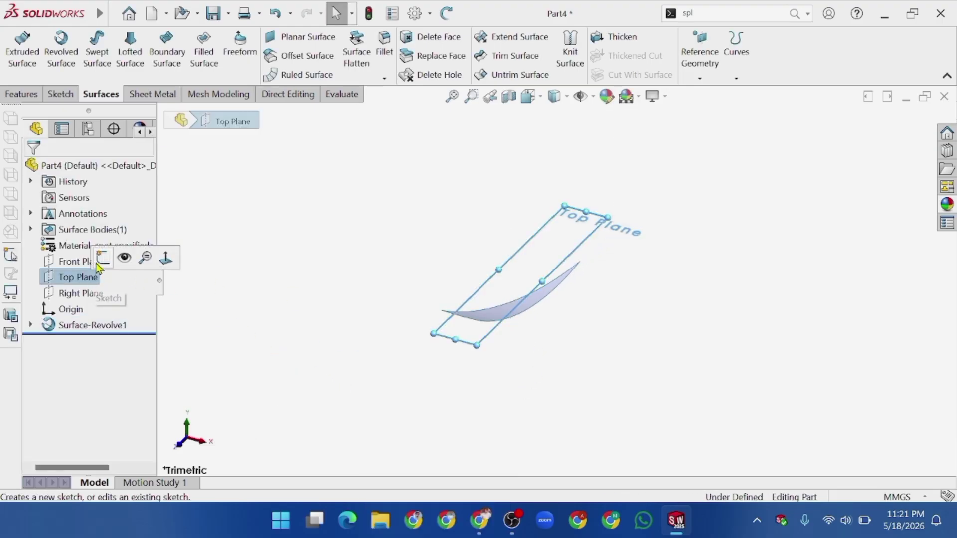
left_click(103, 258)
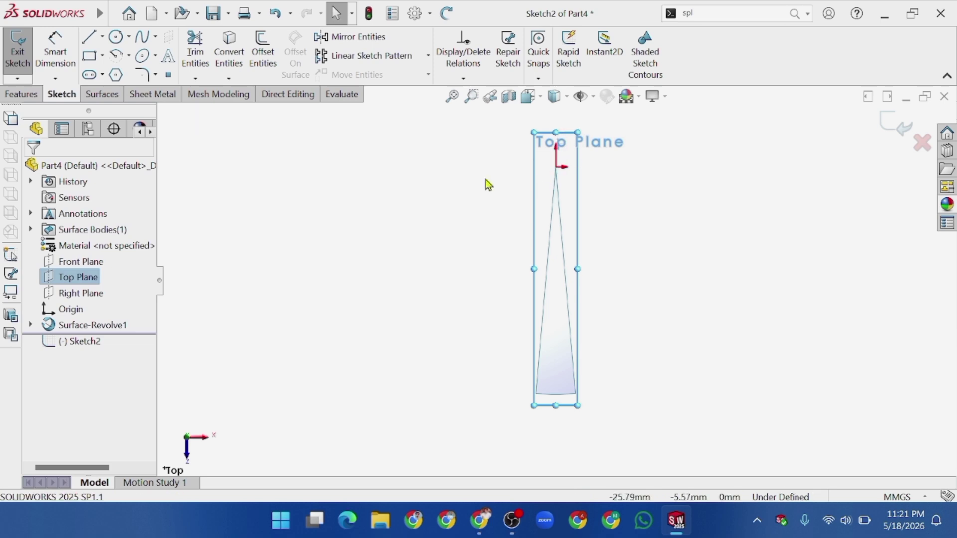
left_click(116, 37)
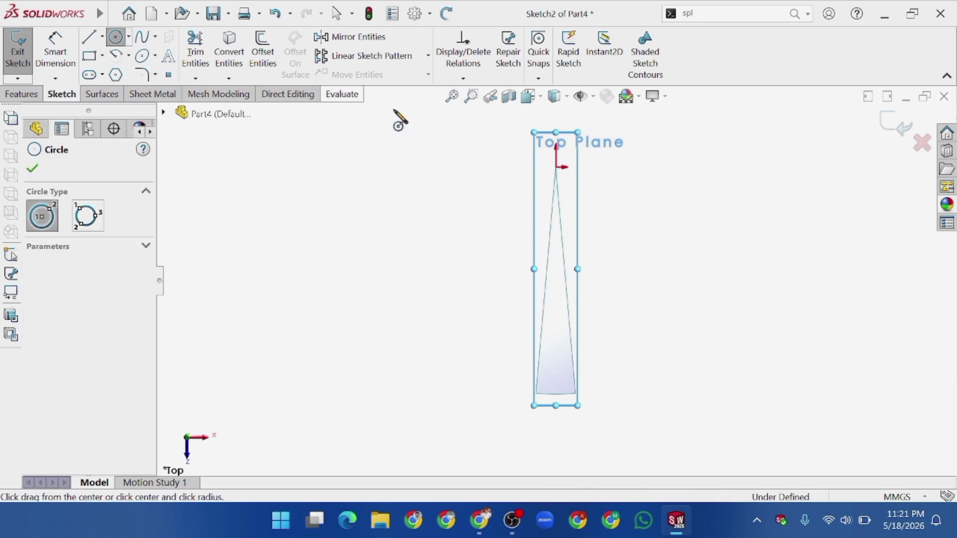
left_click(557, 168)
left_click(539, 210)
right_click(539, 211)
left_click(546, 212)
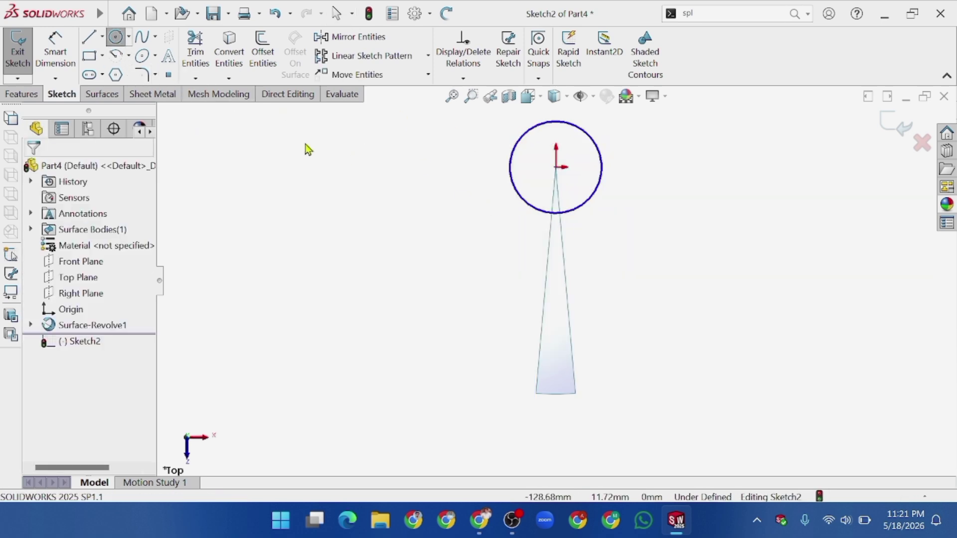
Dimension the circle's diameter as 80 mm.
left_click(70, 60)
left_click(530, 212)
left_click(456, 230)
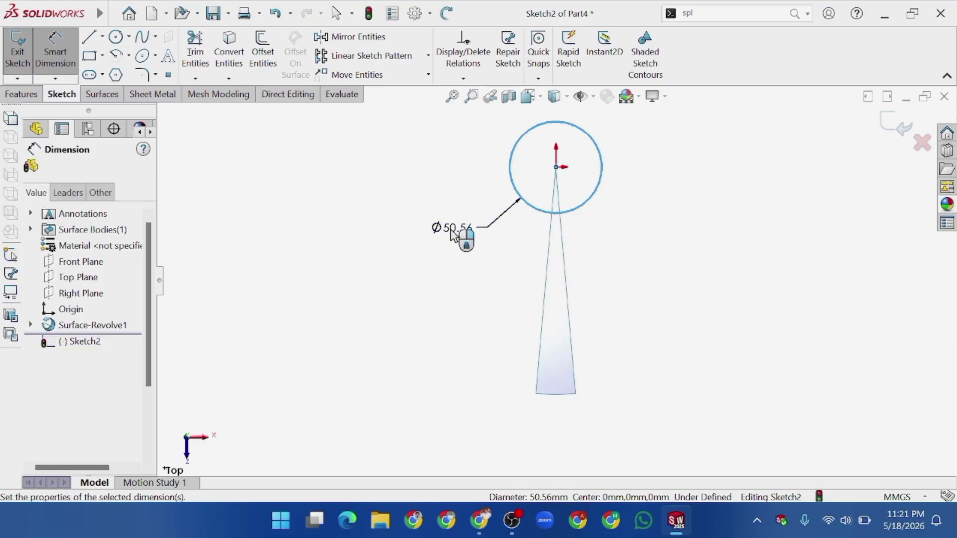
type("80")
key("Return")
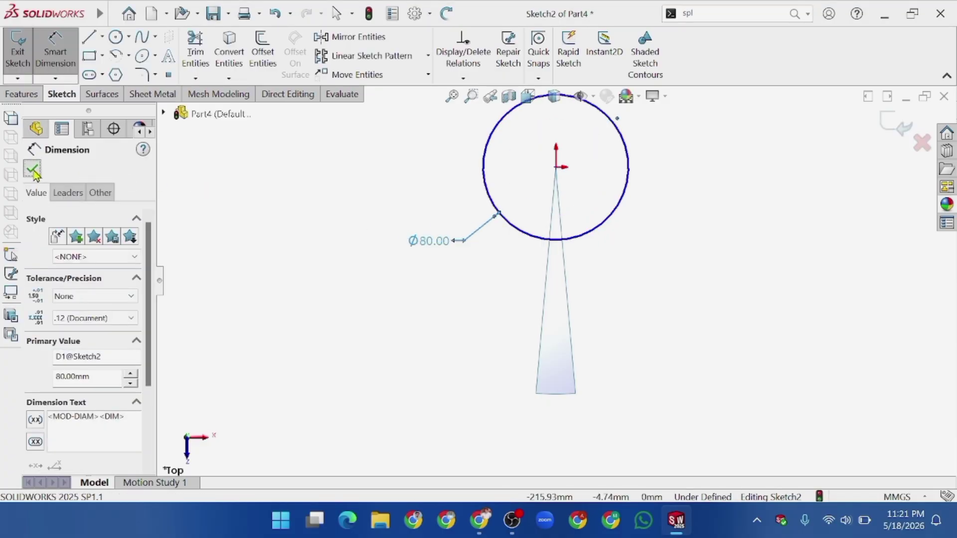
left_click(33, 170)
Split the revolved surface's face with a projection Split Line from the circle sketch.
type("spl")
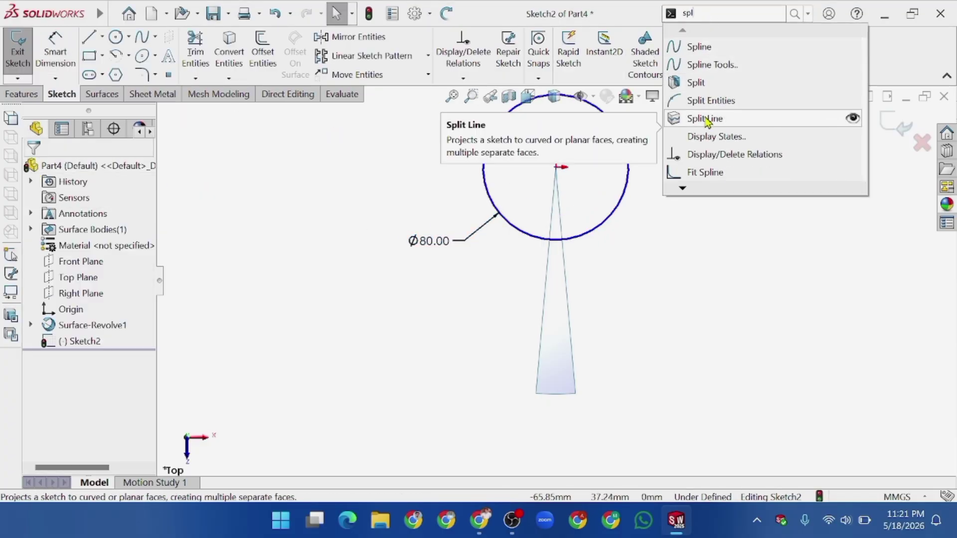
left_click(707, 120)
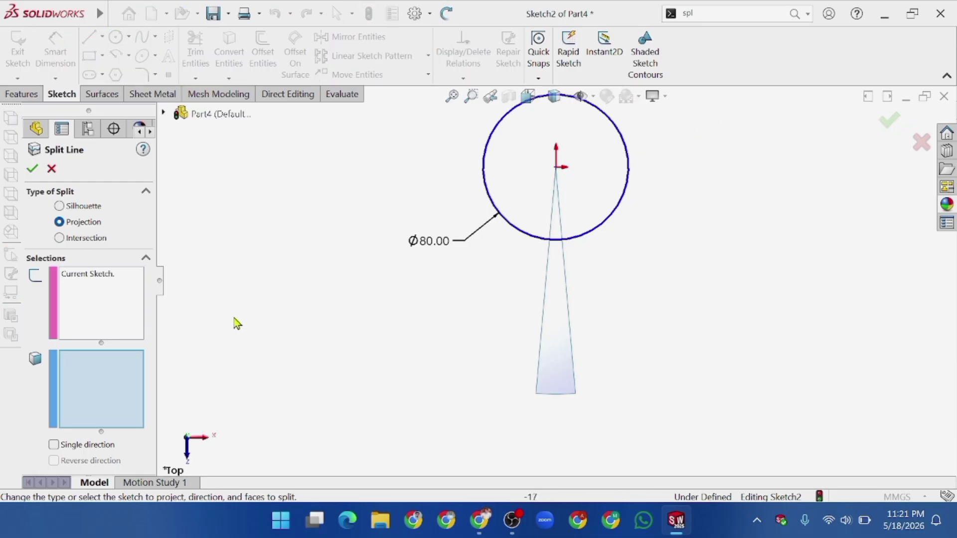
left_click(550, 363)
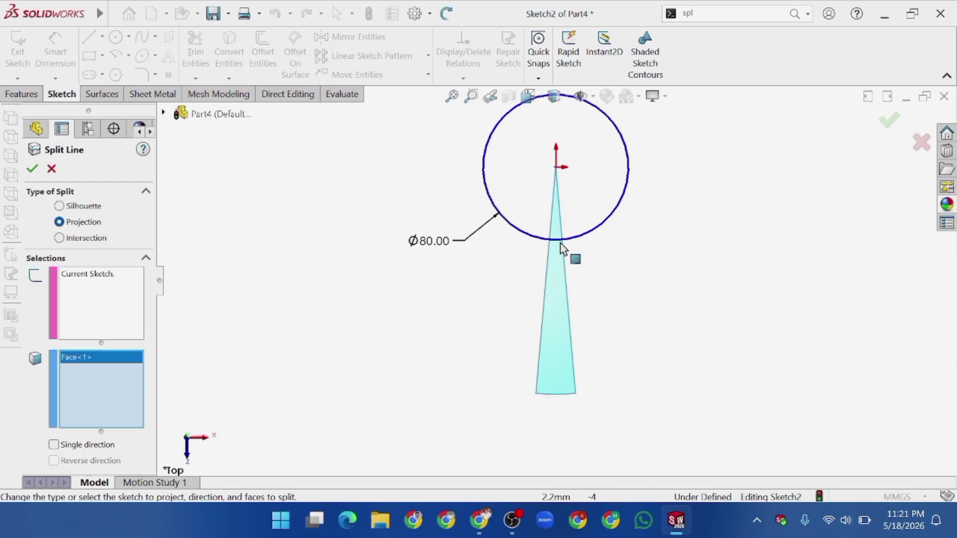
left_click(32, 168)
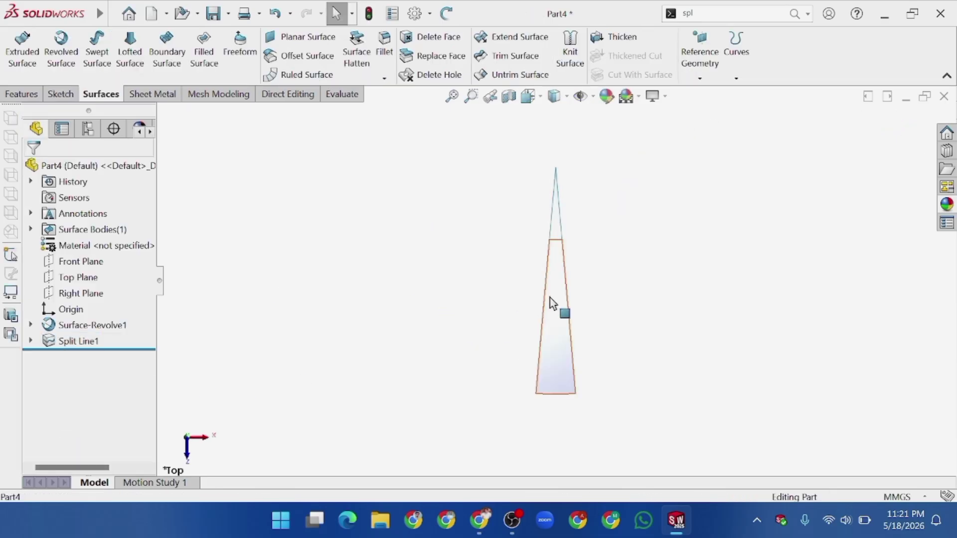
Examine the two faces on either side of the split line and the curved shape of the surface.
left_click(550, 298)
left_click(558, 231)
left_click(552, 302)
left_click(552, 234)
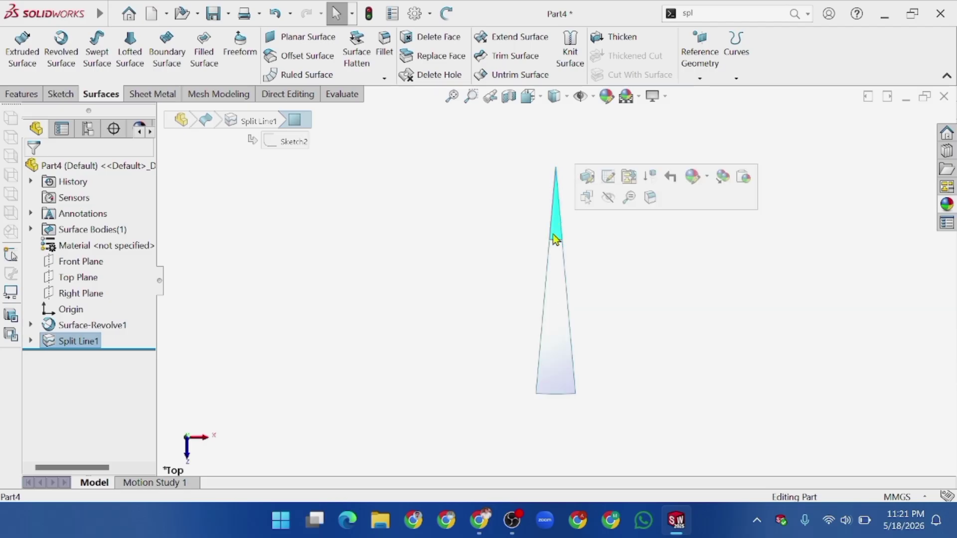
left_click(357, 327)
scroll(600, 387, "down", 3)
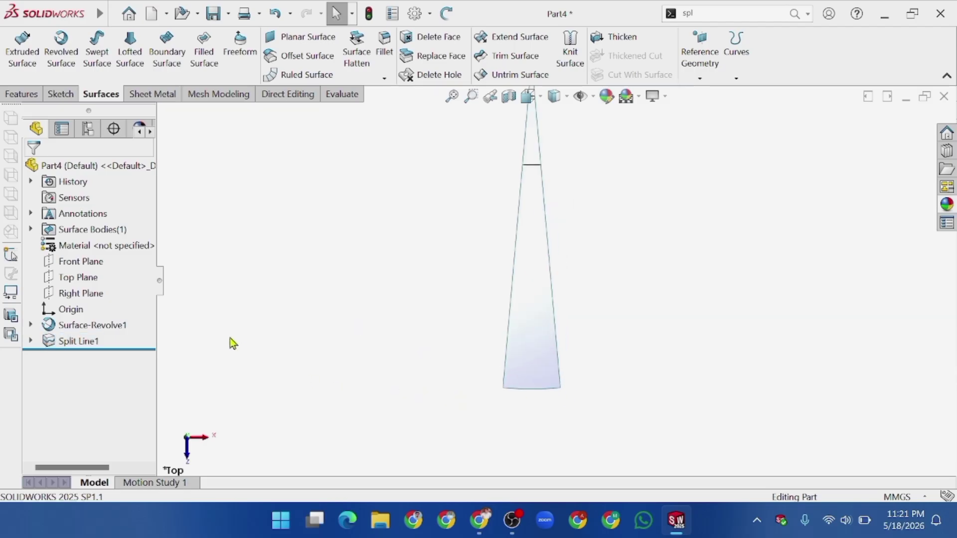
right_click(389, 329)
left_click(489, 344)
left_click_drag(488, 344, 411, 228)
right_click(411, 227)
left_click(436, 242)
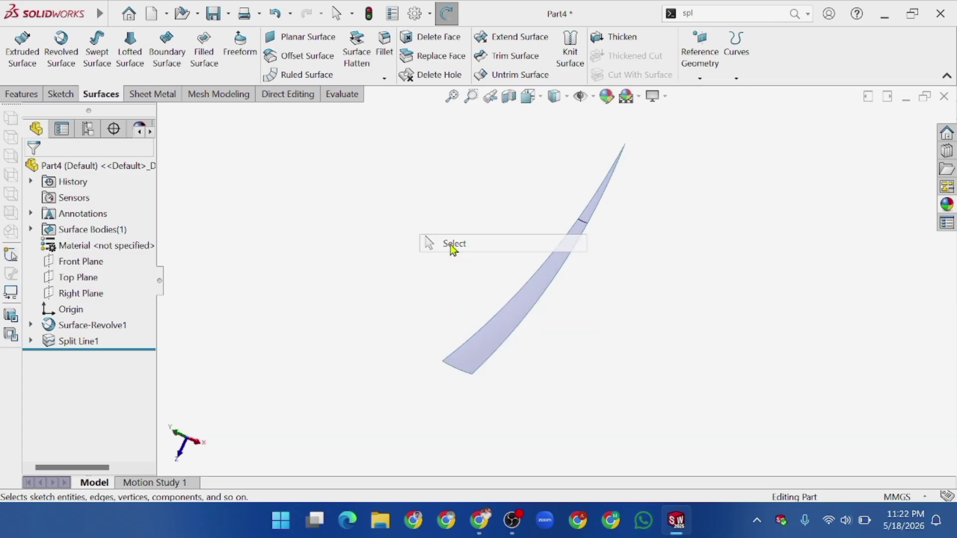
Show the arc profile sketch contained in the revolved surface feature.
left_click(30, 342)
left_click(30, 325)
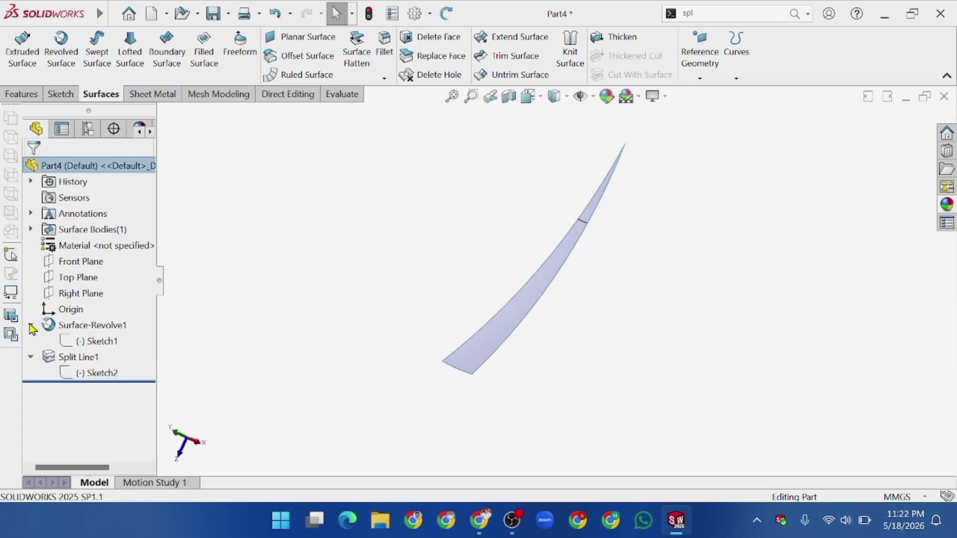
left_click(98, 341)
left_click(101, 326)
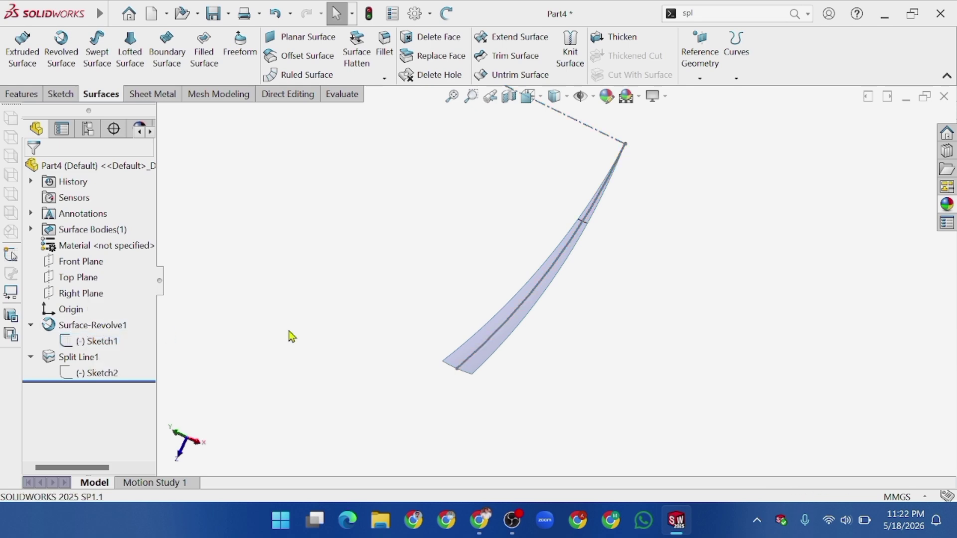
Start a reference plane with the upper endpoint of the revolve's centerline as its first reference.
right_click(327, 342)
left_click(350, 348)
left_click_drag(350, 349, 379, 293)
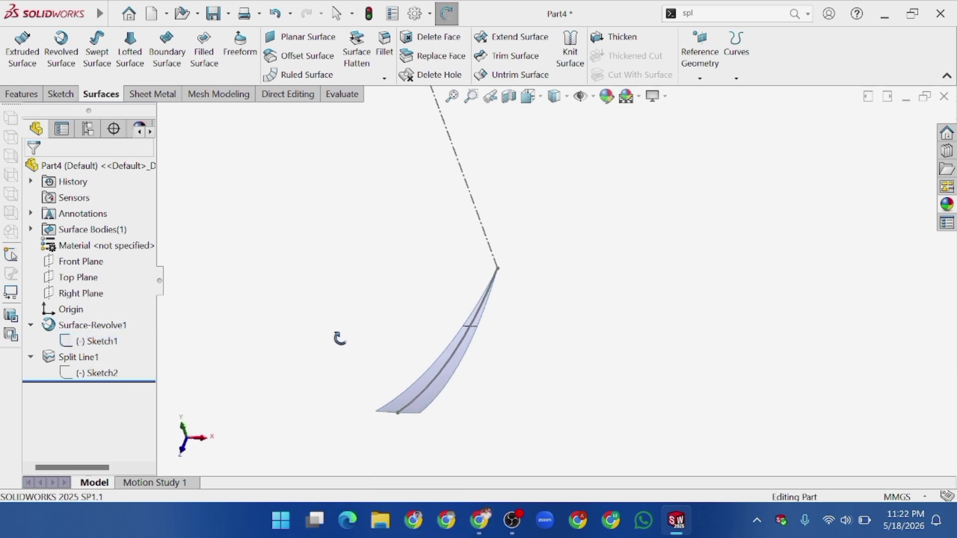
right_click(304, 324)
left_click(324, 193)
scroll(398, 299, "up", 5)
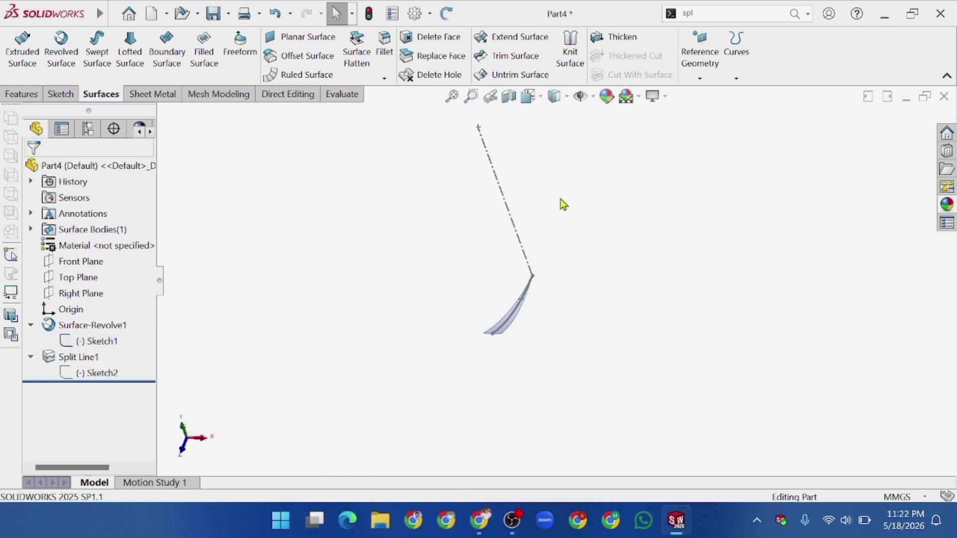
scroll(558, 182, "down", 2)
scroll(476, 190, "up", 2)
scroll(516, 178, "down", 2)
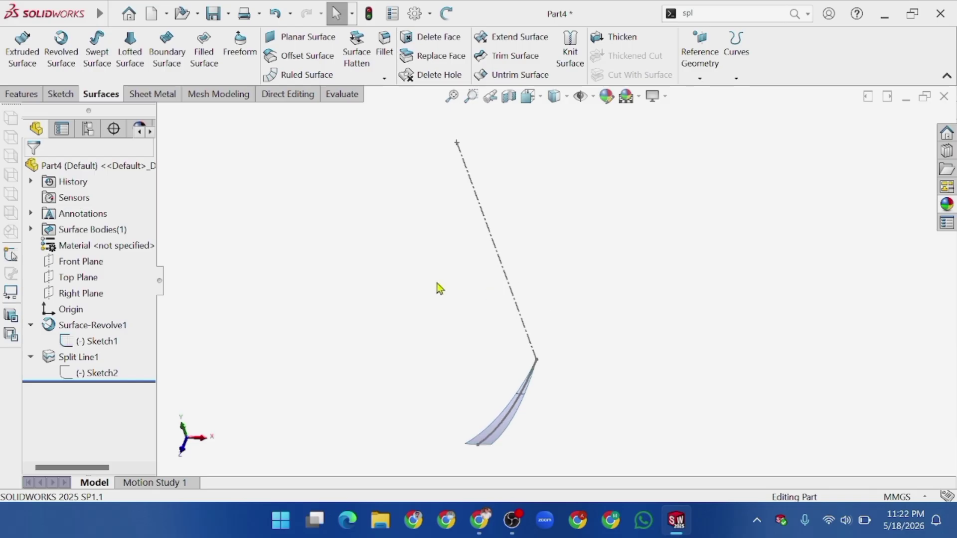
left_click(702, 58)
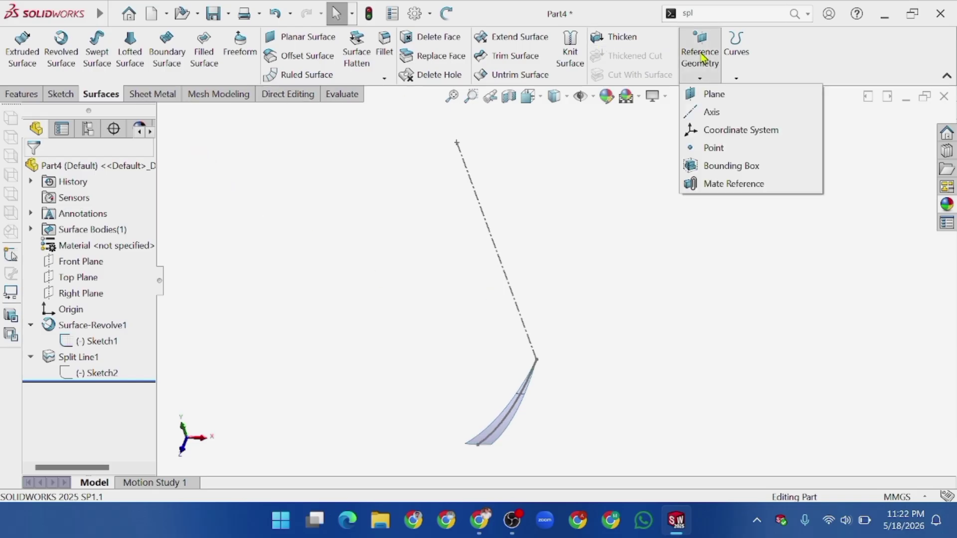
left_click(712, 94)
left_click(457, 145)
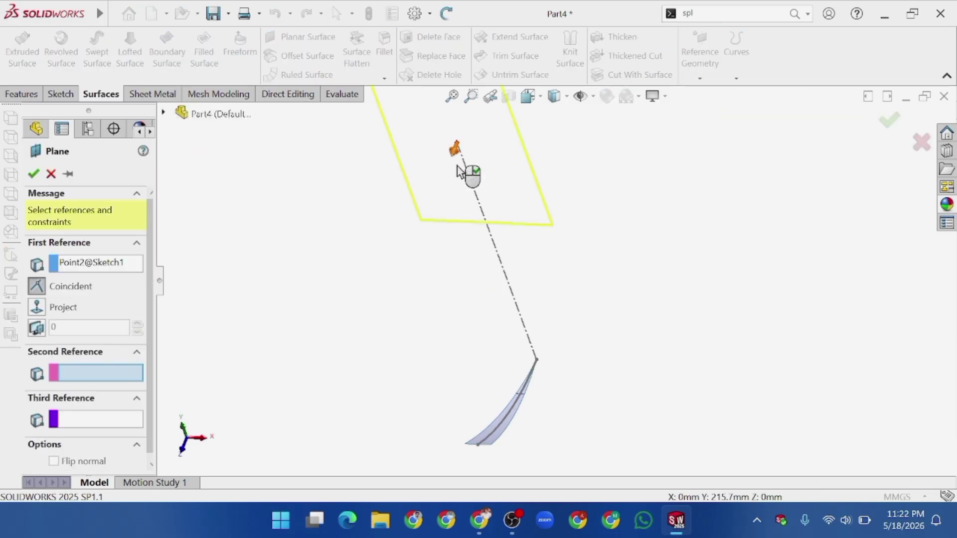
Complete the reference plane through the two corner vertices at the wide end of the curved surface.
scroll(468, 444, "down", 6)
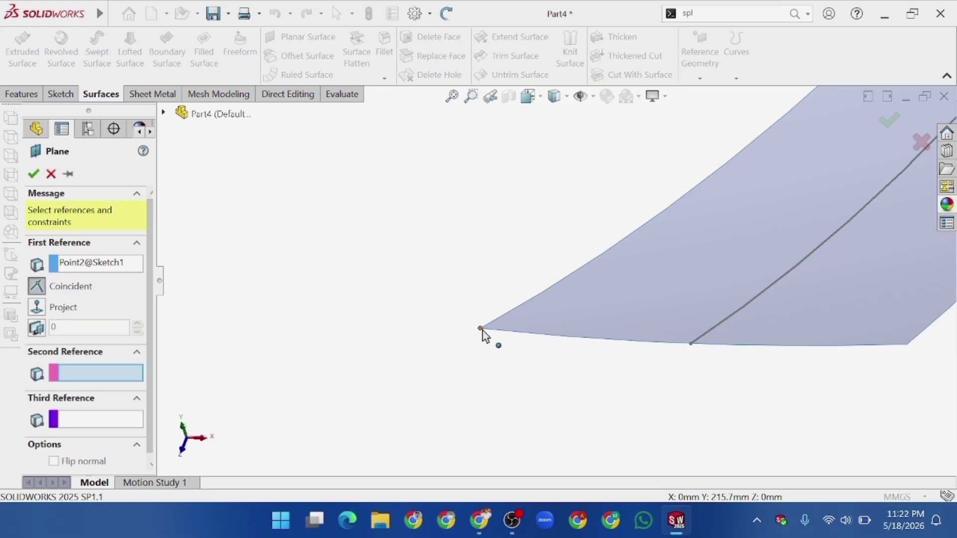
left_click(481, 329)
scroll(683, 334, "up", 5)
scroll(730, 316, "down", 5)
left_click(637, 290)
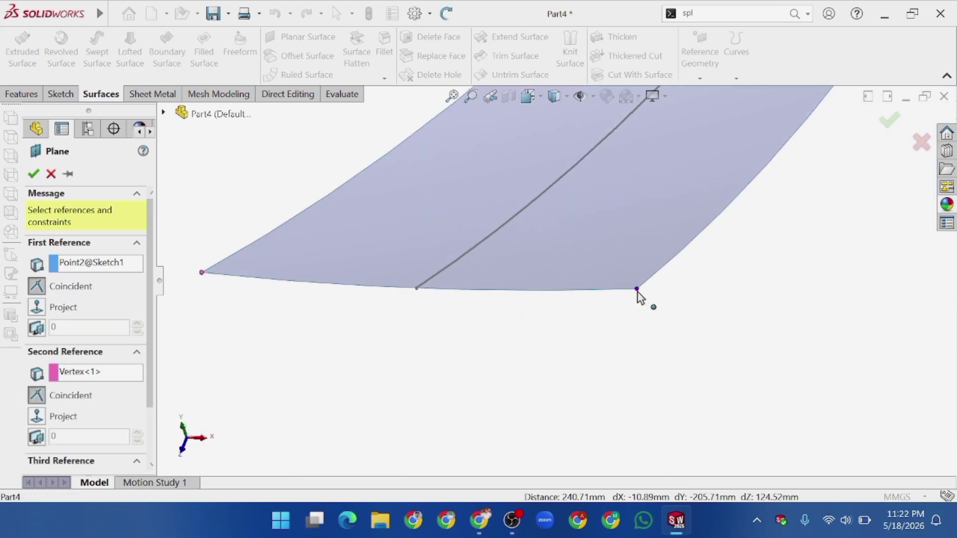
scroll(451, 329, "up", 3)
middle_click_drag(450, 330, 567, 178)
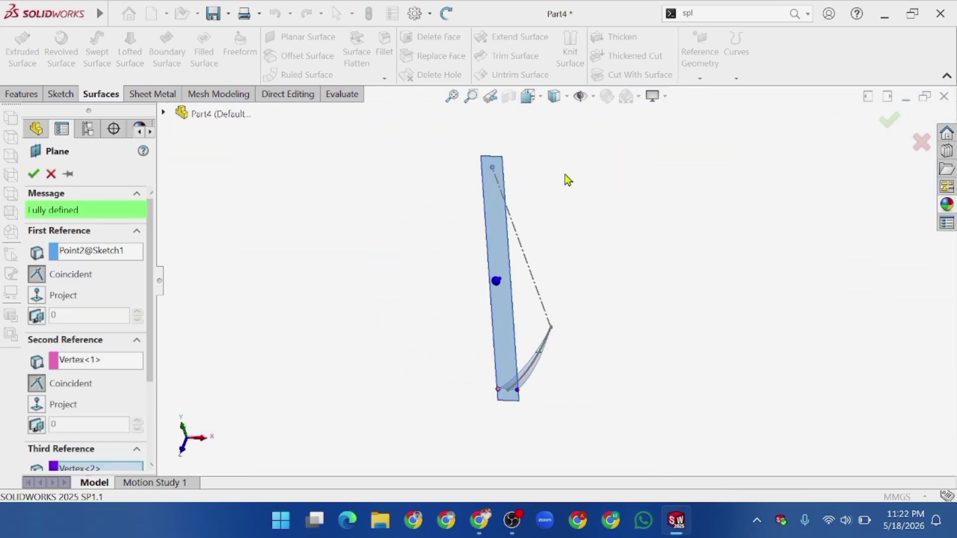
scroll(564, 174, "down", 1)
left_click(34, 179)
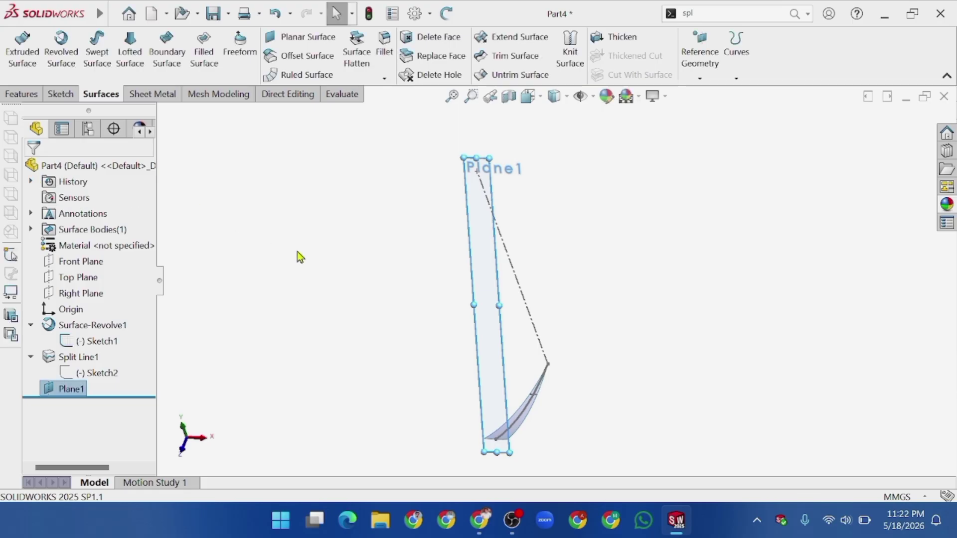
Sketch a three-point arc of about 18 mm radius on the new plane, spanning the surface's wide-end corners and bulging below the edge.
left_click(483, 282)
left_click(534, 243)
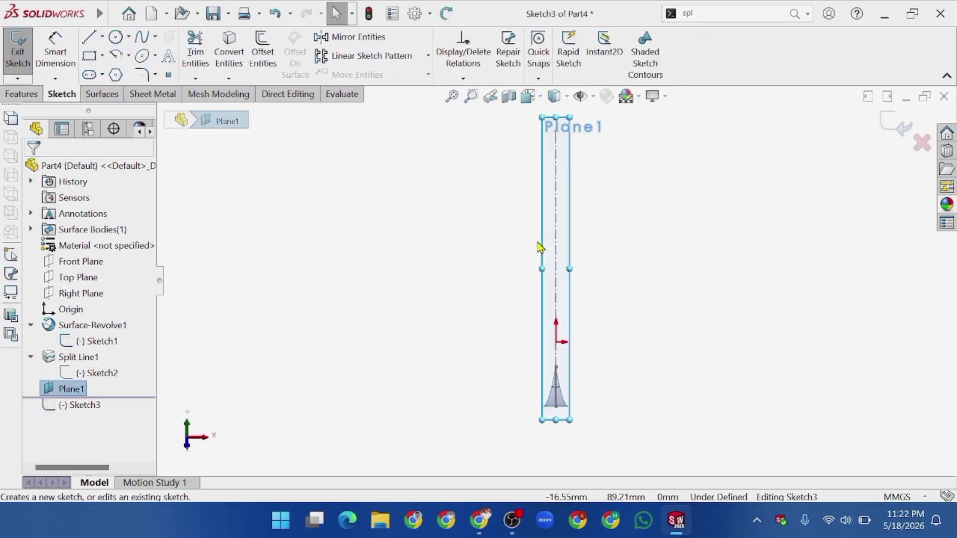
scroll(573, 419, "down", 3)
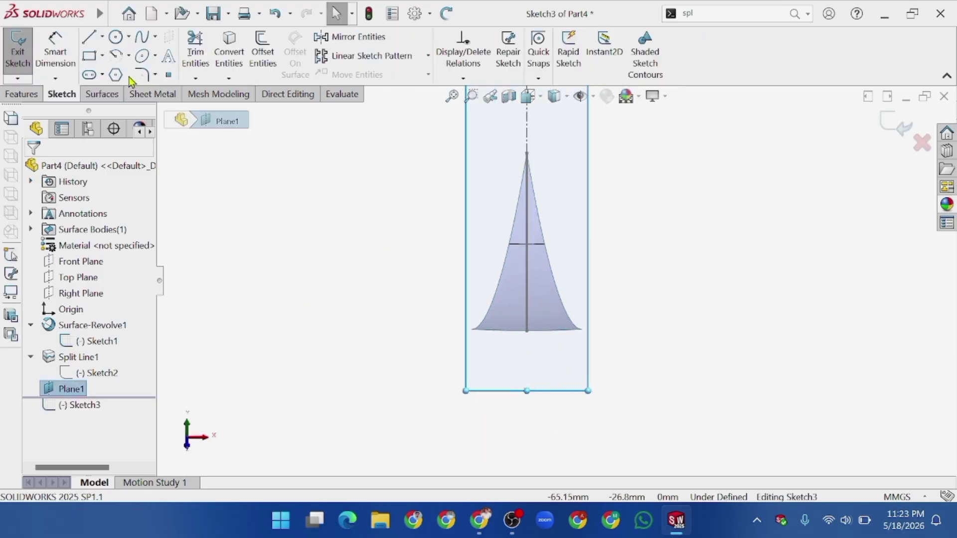
left_click(155, 55)
left_click(129, 56)
left_click(134, 112)
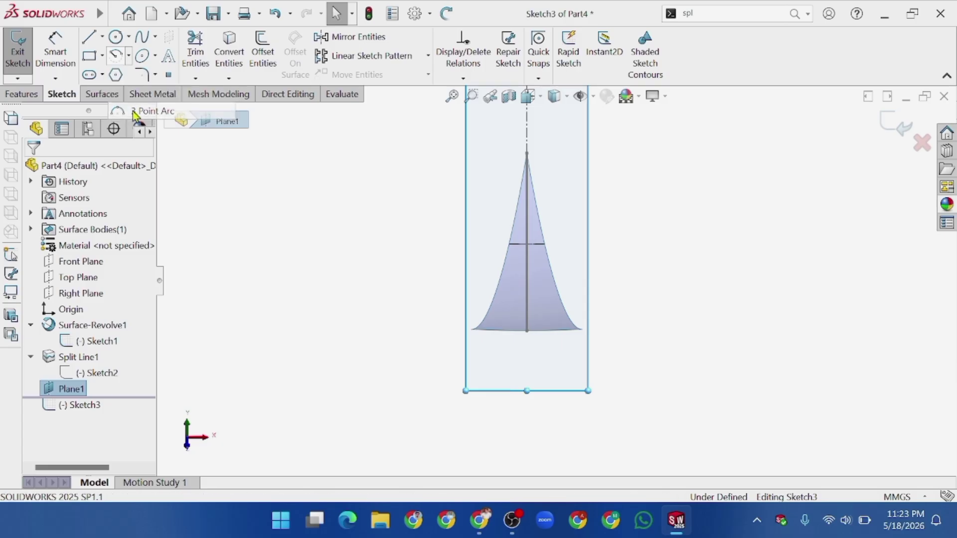
scroll(484, 338, "down", 5)
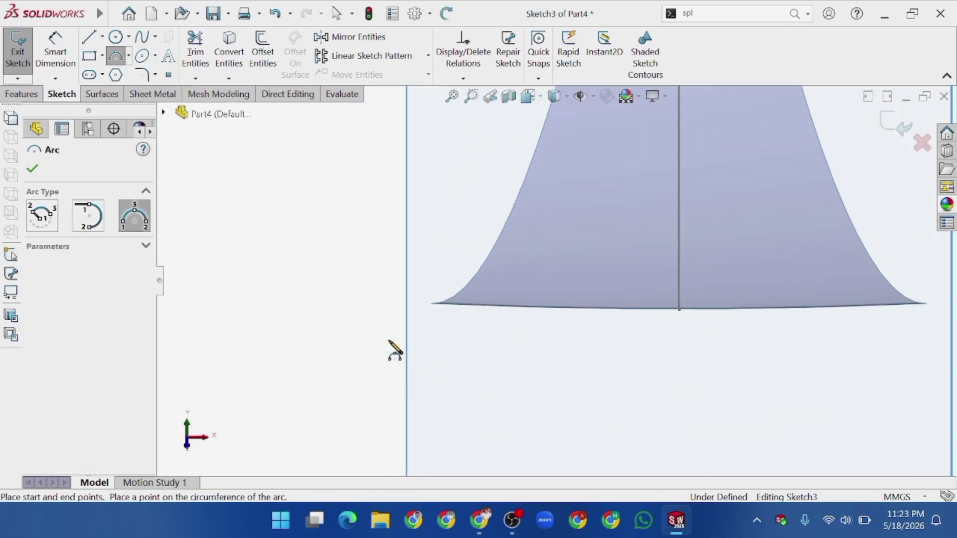
left_click(431, 304)
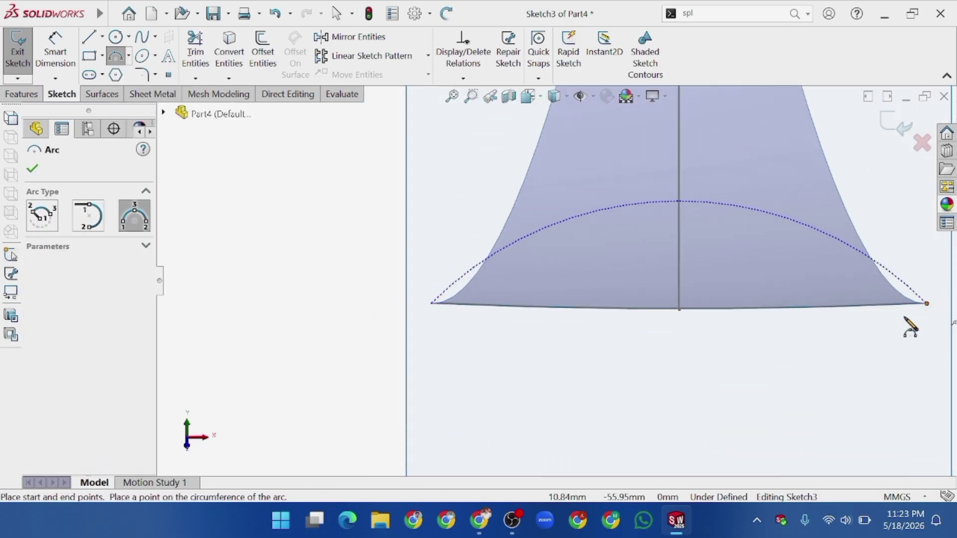
left_click(781, 386)
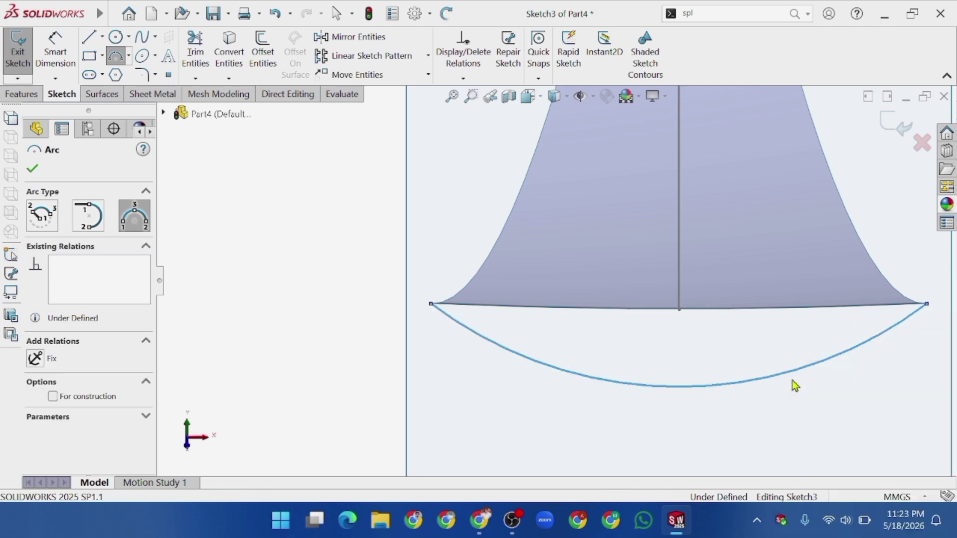
key("Escape")
Dimension the arc's radius as 18 mm.
left_click(55, 50)
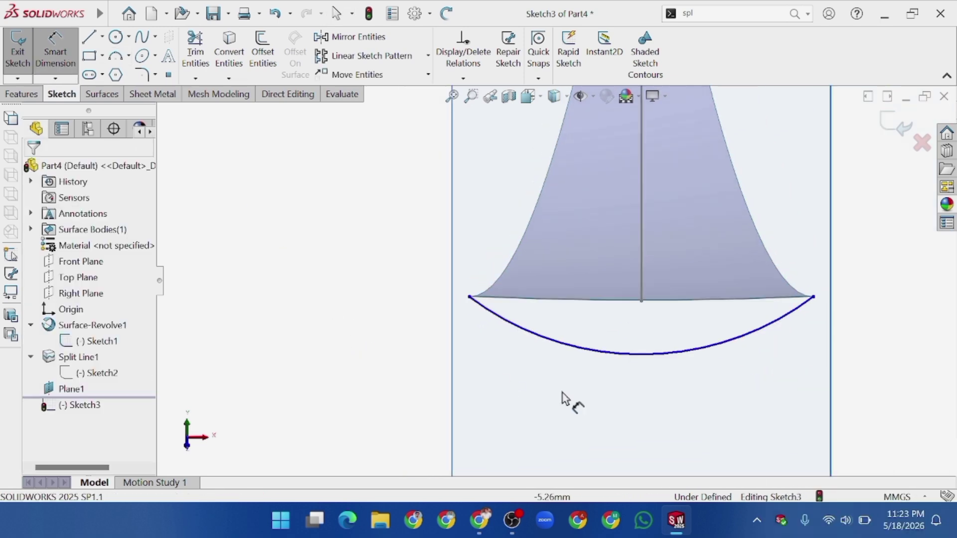
left_click(576, 354)
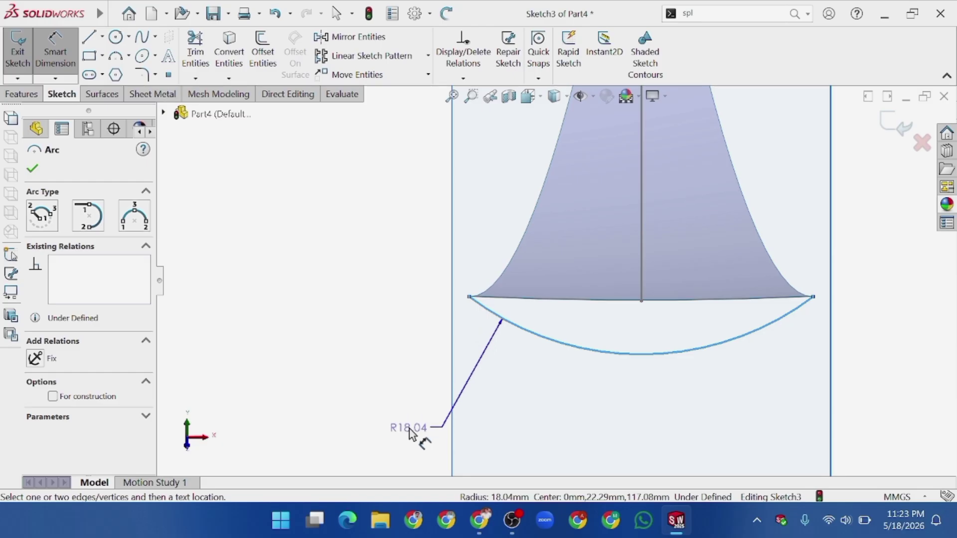
left_click(409, 429)
type("18")
key("Return")
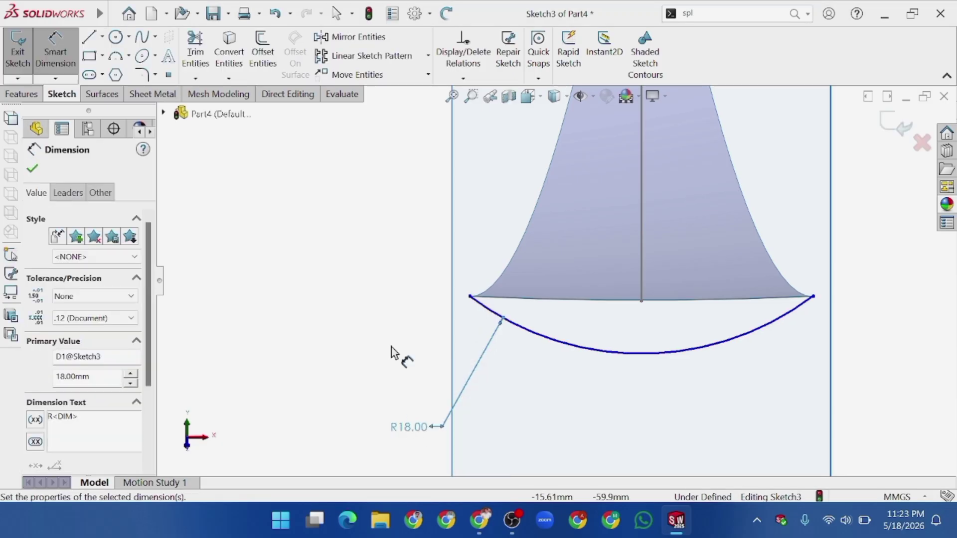
left_click(40, 172)
key("Escape")
Make both arc endpoints coincident with the corner vertices at the surface's wide end.
scroll(822, 303, "down", 5)
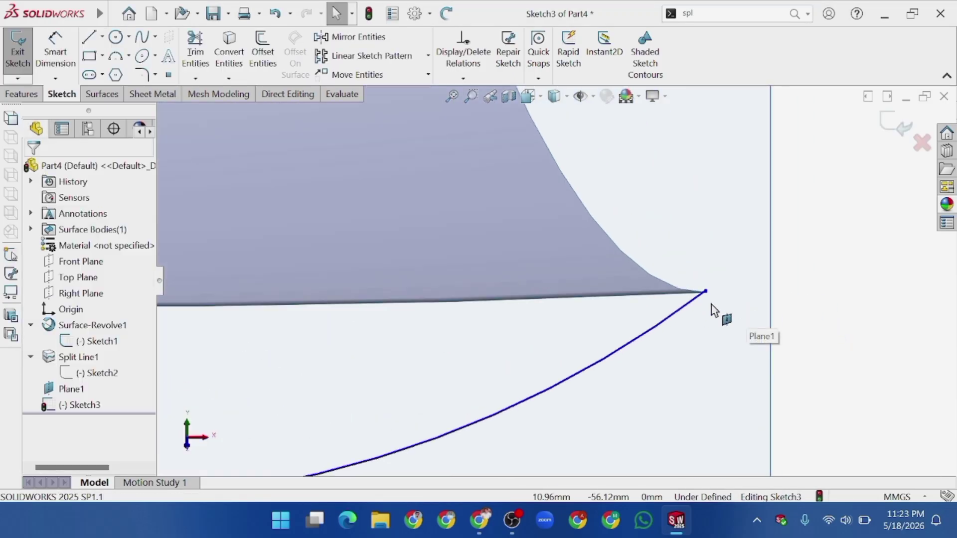
scroll(610, 291, "up", 2)
left_click(593, 260)
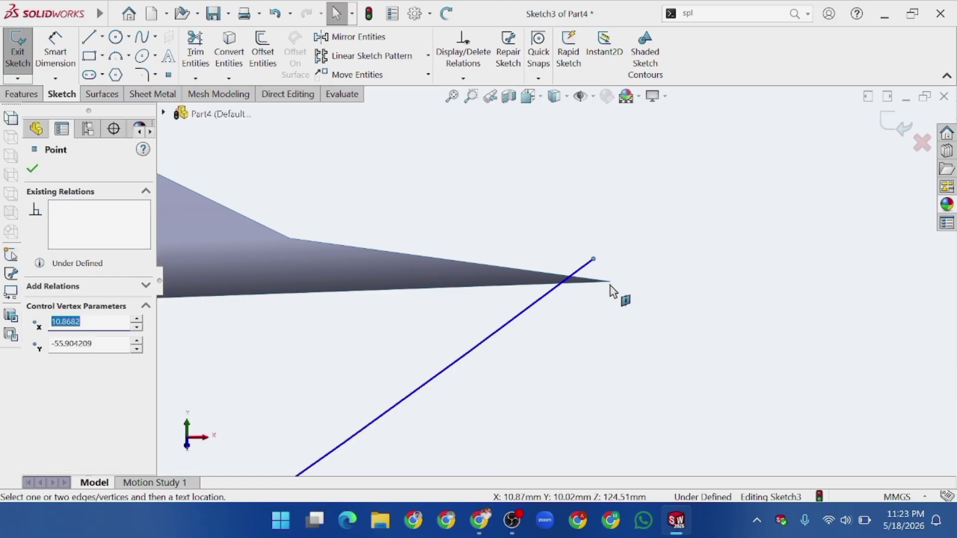
left_click(611, 282, "ctrl")
left_click(685, 231)
mouse_move(679, 251)
middle_mouse_down()
mouse_move(572, 316)
mouse_move(405, 314)
mouse_move(342, 299)
mouse_move(432, 285)
mouse_move(446, 260)
middle_mouse_up()
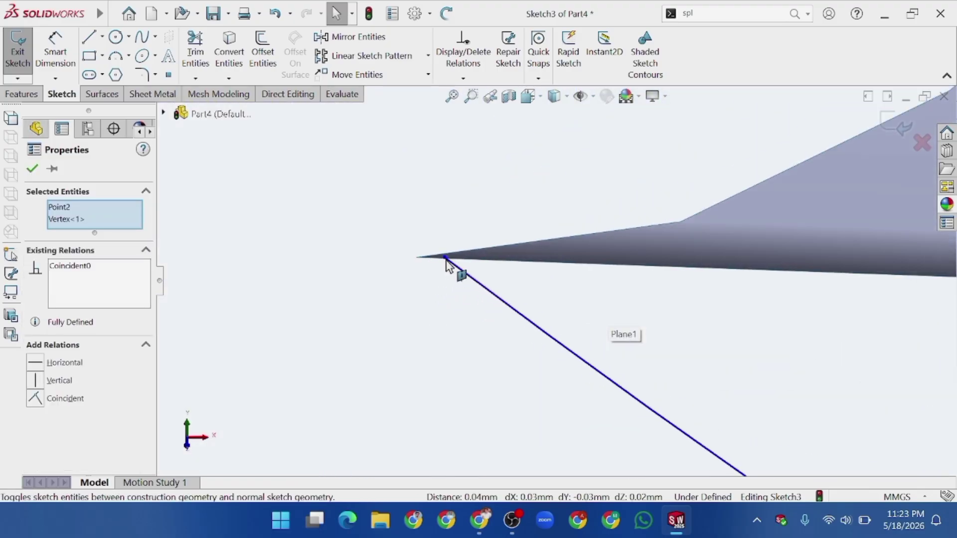
left_click(446, 260)
left_click(418, 260, "ctrl")
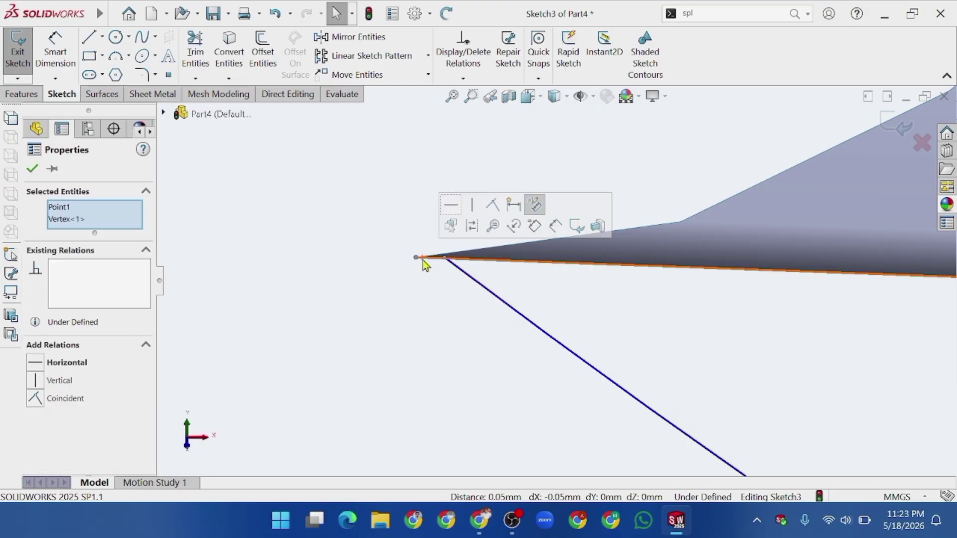
left_click(533, 204)
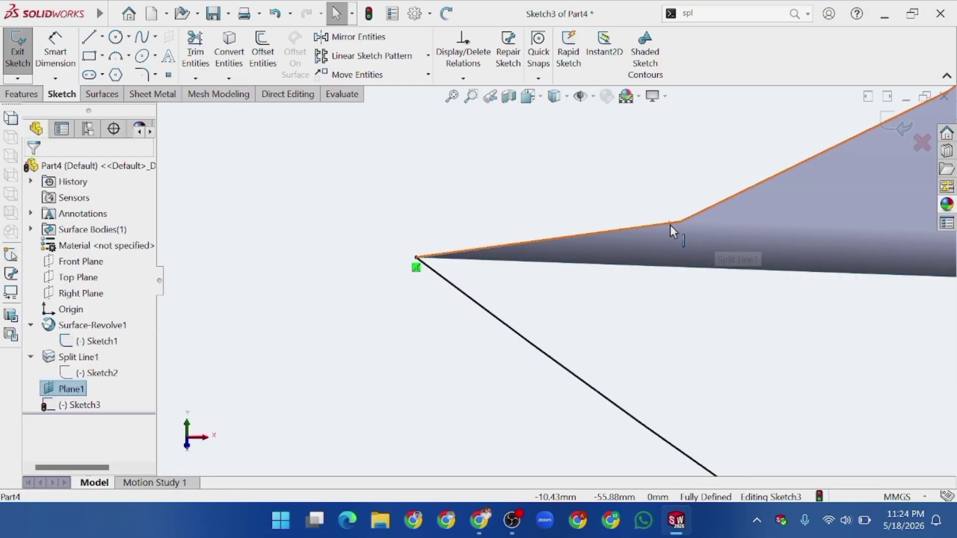
Set the document's shaded and wireframe image quality resolutions to the highest level.
left_click(417, 14)
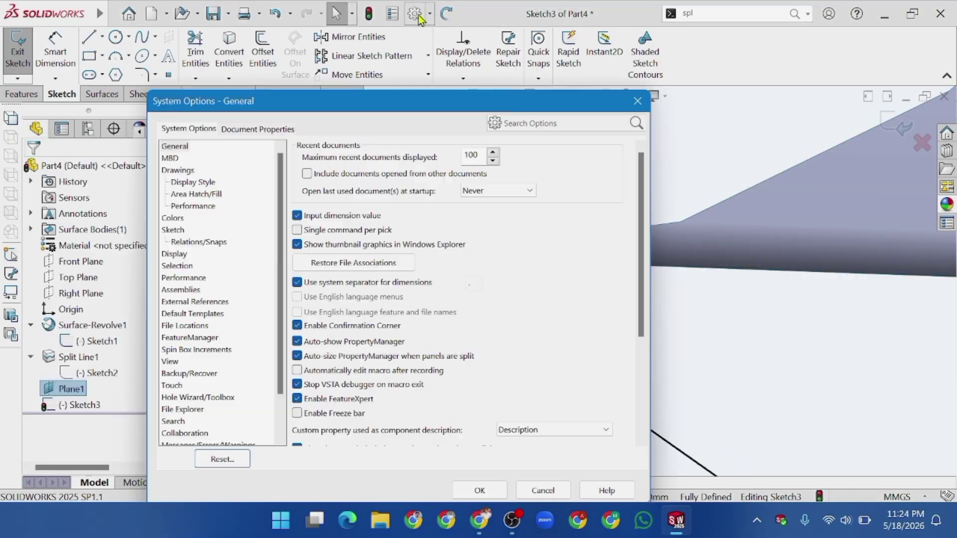
left_click(242, 129)
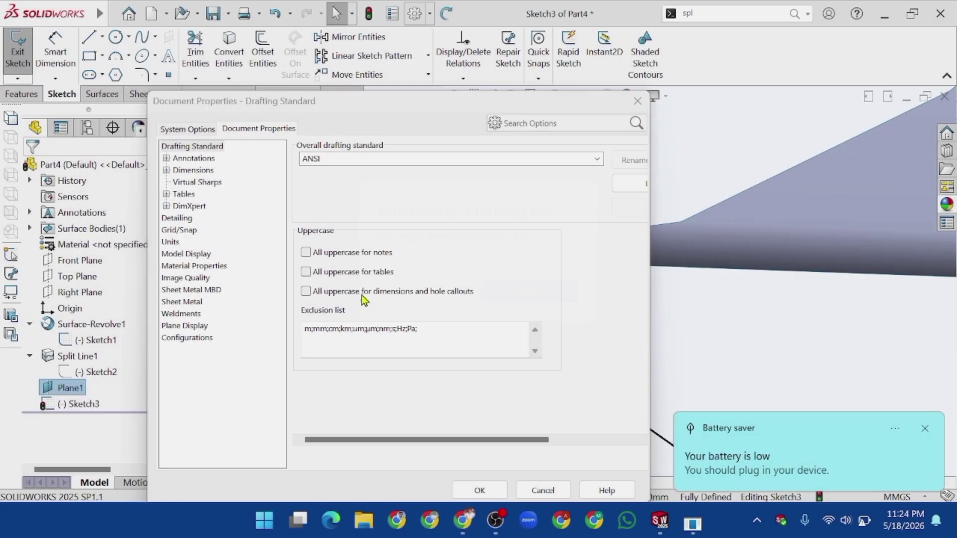
left_click(199, 279)
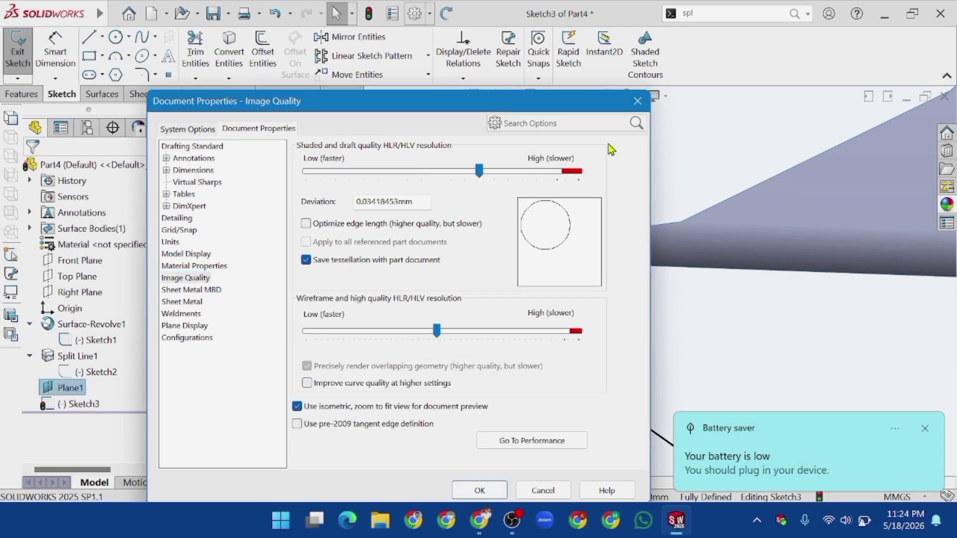
left_click(578, 171)
left_click(574, 330)
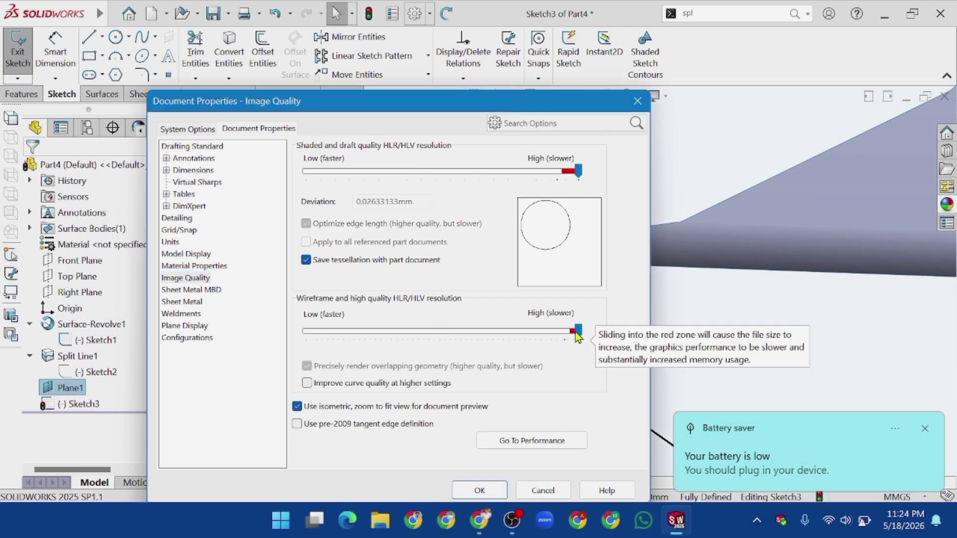
left_click(478, 490)
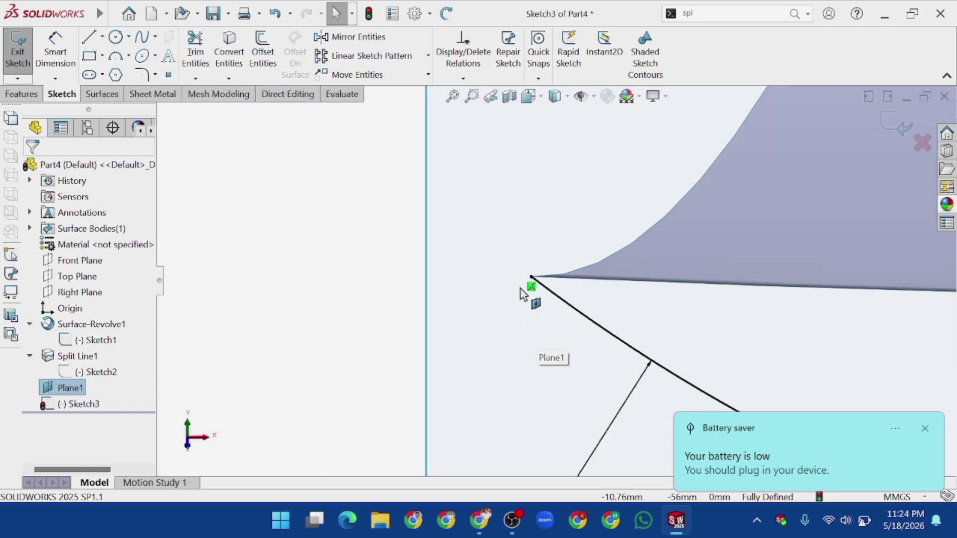
Dismiss the battery notification and exit the arc sketch.
left_click(452, 96)
left_click(926, 430)
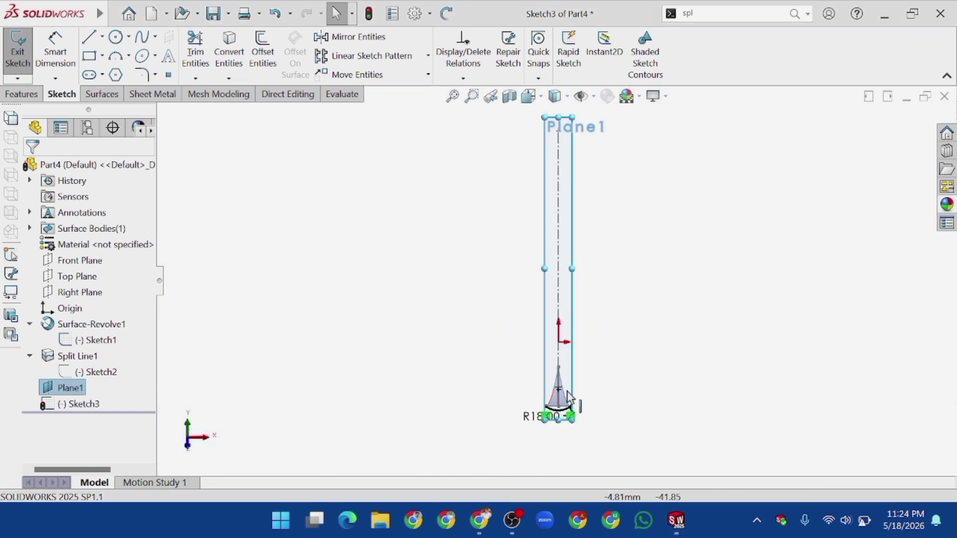
scroll(555, 439, "up", 5)
left_click(925, 427)
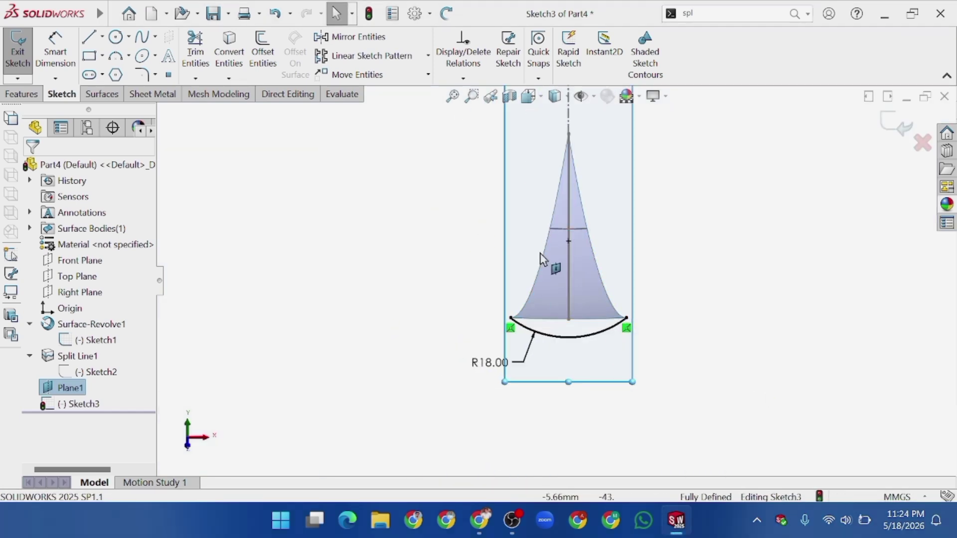
scroll(618, 303, "up", 2)
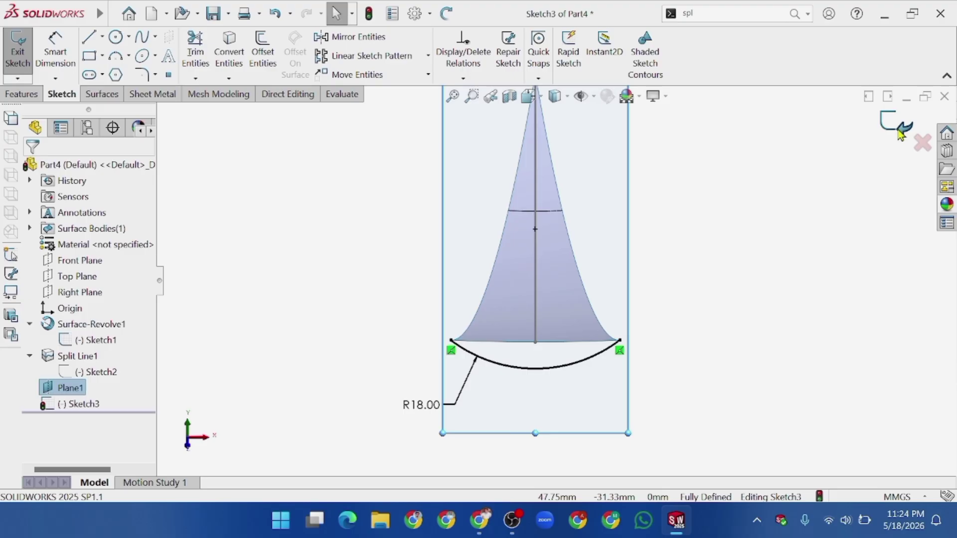
left_click(897, 129)
left_click(287, 374)
Hide the revolve's profile sketch and start a boundary surface with the 18 mm arc and the split-line edge as Direction 1 curves.
scroll(351, 362, "down", 3)
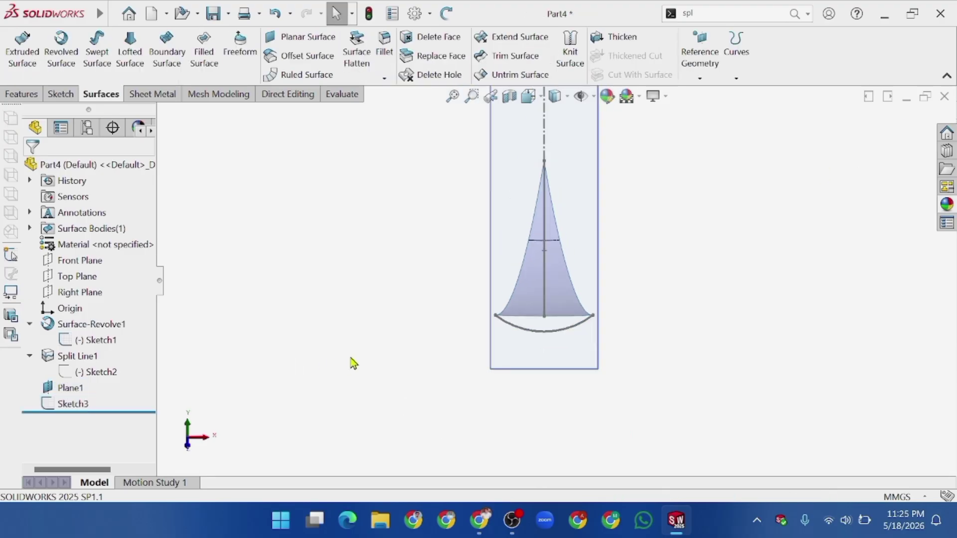
right_click(367, 360)
left_click(401, 349)
mouse_move(401, 349)
left_mouse_down()
mouse_move(380, 339)
mouse_move(359, 427)
mouse_move(566, 297)
mouse_move(621, 177)
left_mouse_up()
right_click(560, 181)
left_click(594, 207)
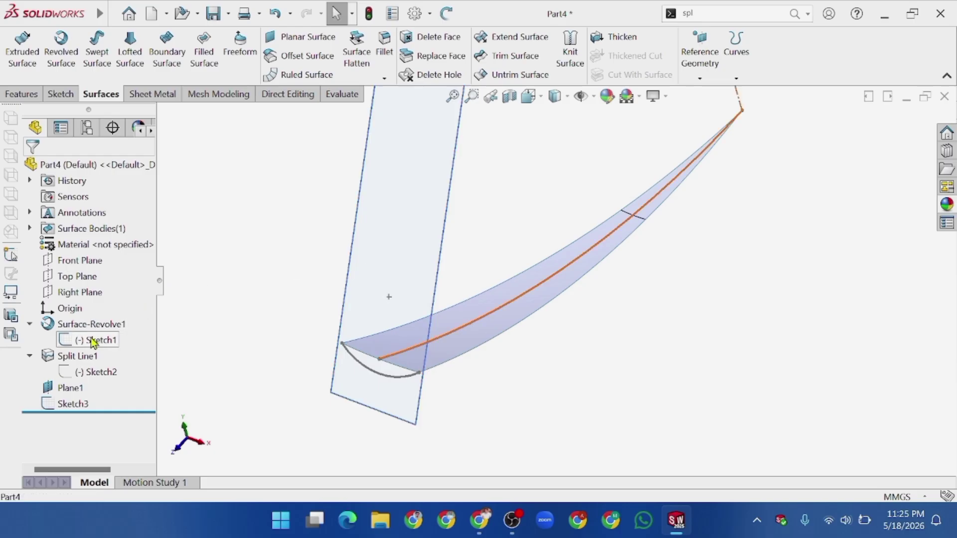
left_click(168, 57)
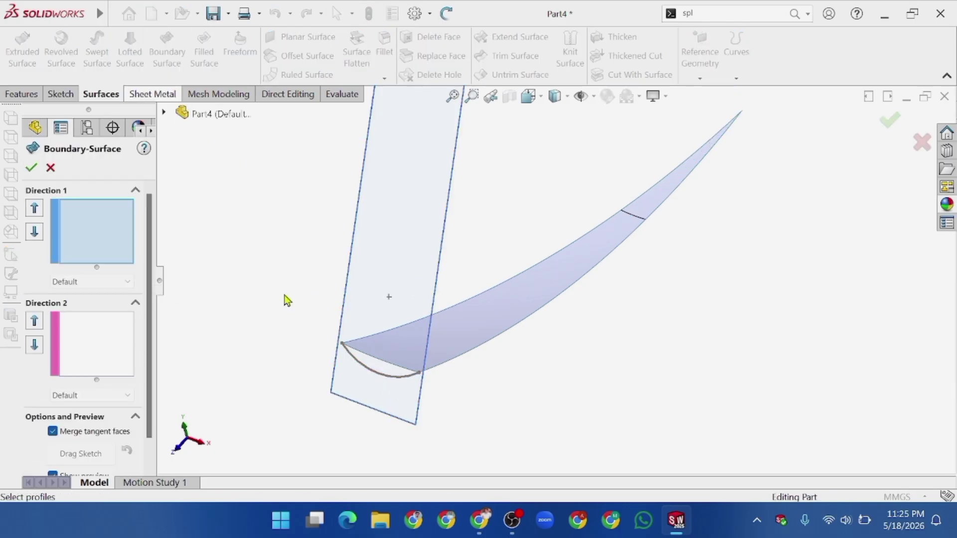
left_click(397, 383)
left_click(639, 223)
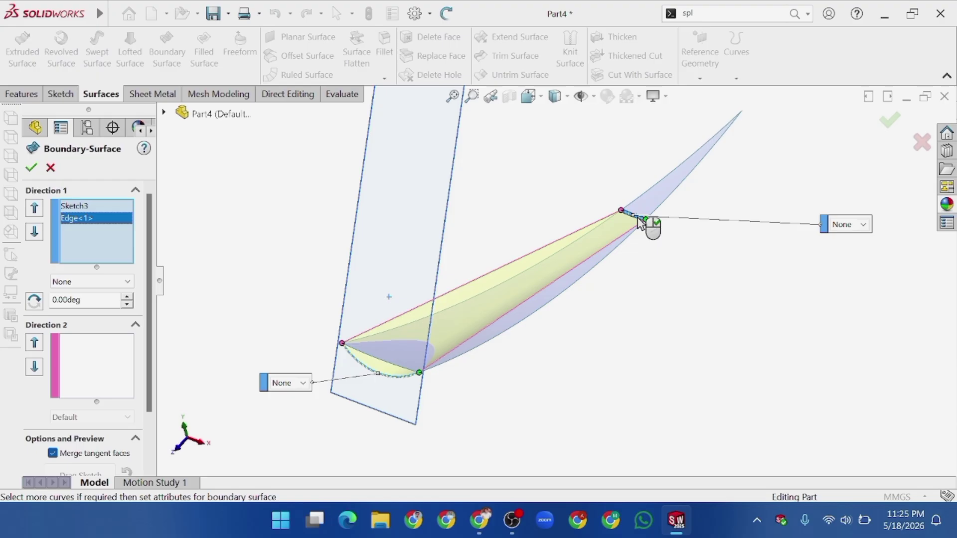
Add the two long side edges of the wedge's wide portion as Direction 2 curves of the boundary surface.
left_click(105, 359)
left_click(533, 313)
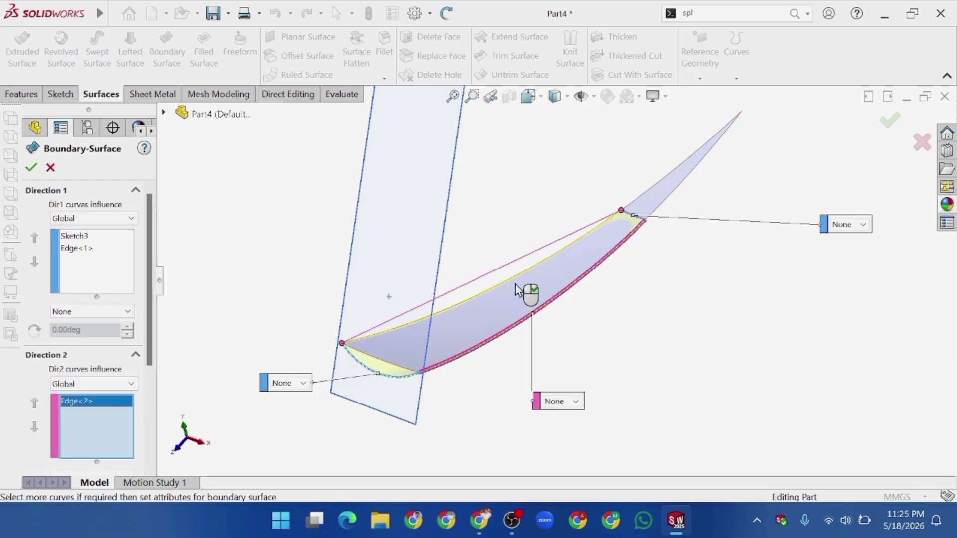
scroll(361, 366, "down", 6)
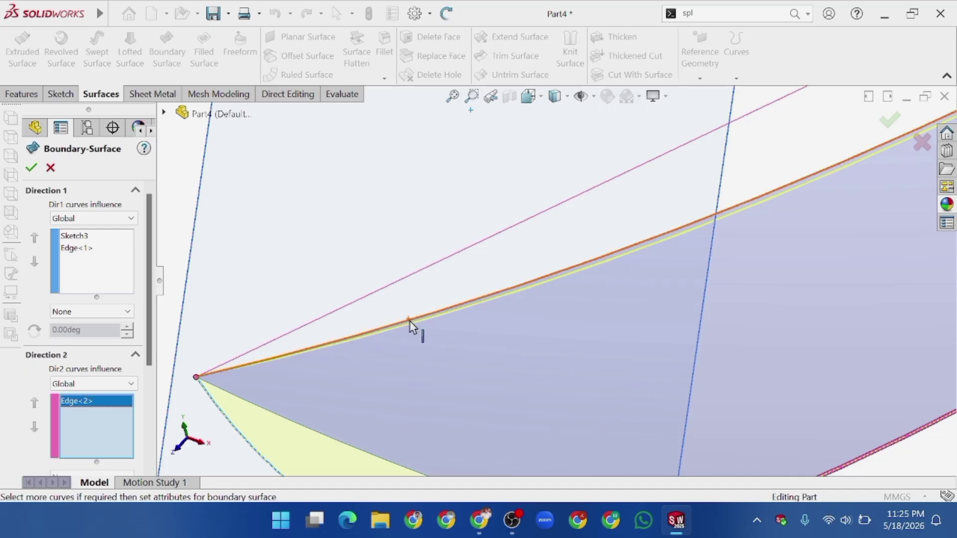
left_click(427, 327)
scroll(429, 333, "up", 5)
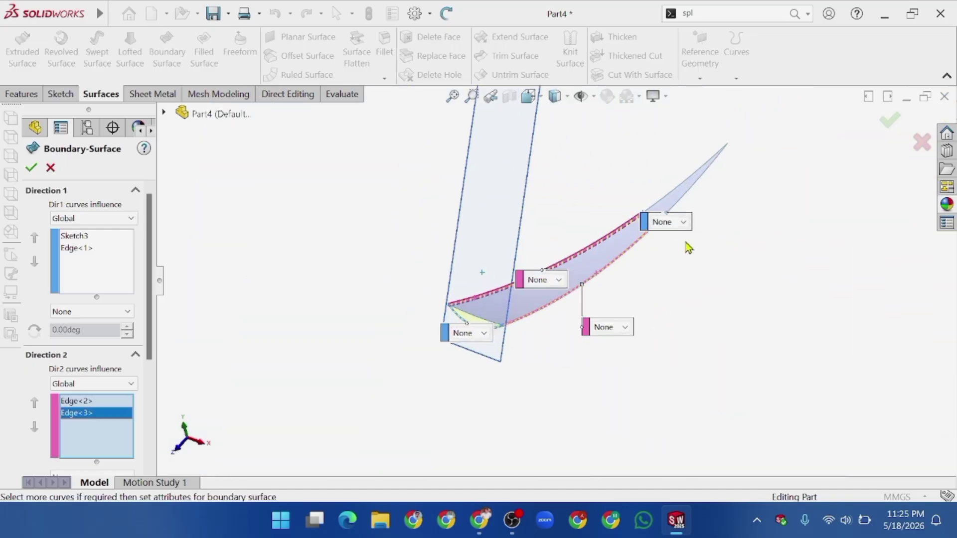
Set Tangency To Face at the split-line edge and create the boundary surface.
left_click(684, 223)
left_click(681, 266)
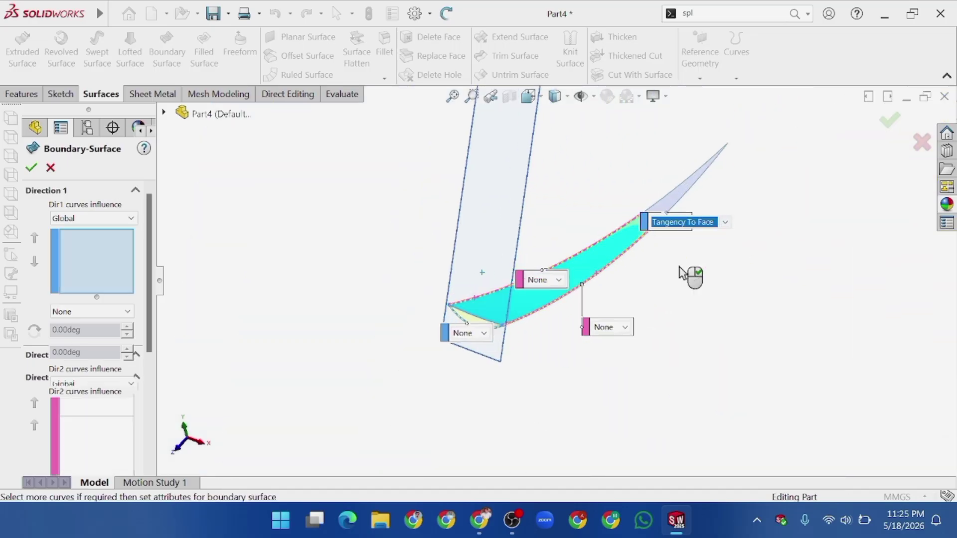
left_click_drag(148, 321, 173, 307)
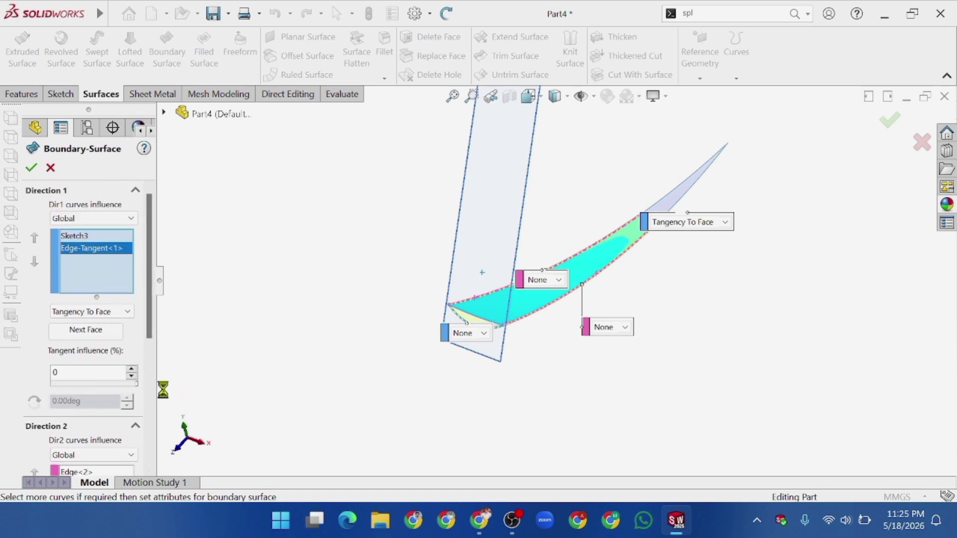
left_click(31, 170)
Hide Plane1 and delete the original revolved face between the split line and the wide end.
left_click(504, 221)
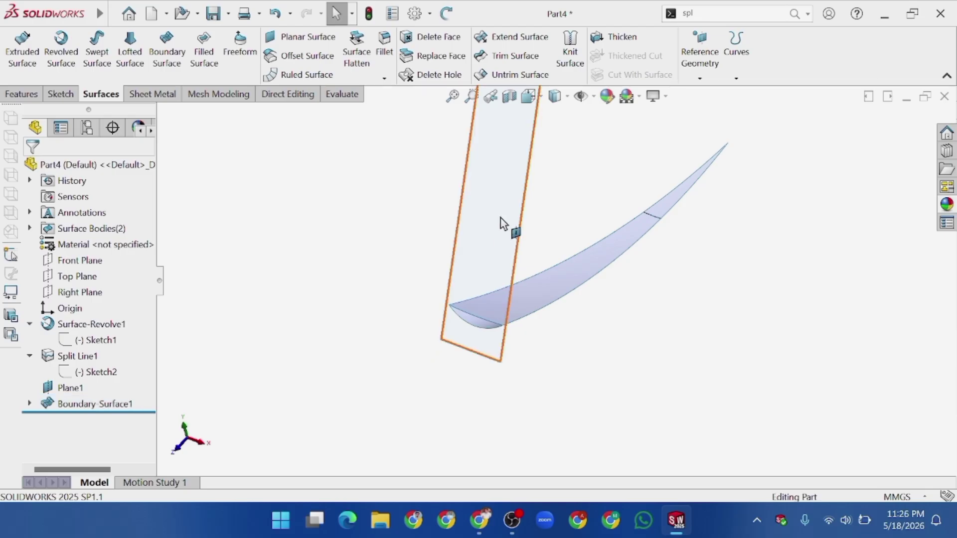
left_click(576, 186)
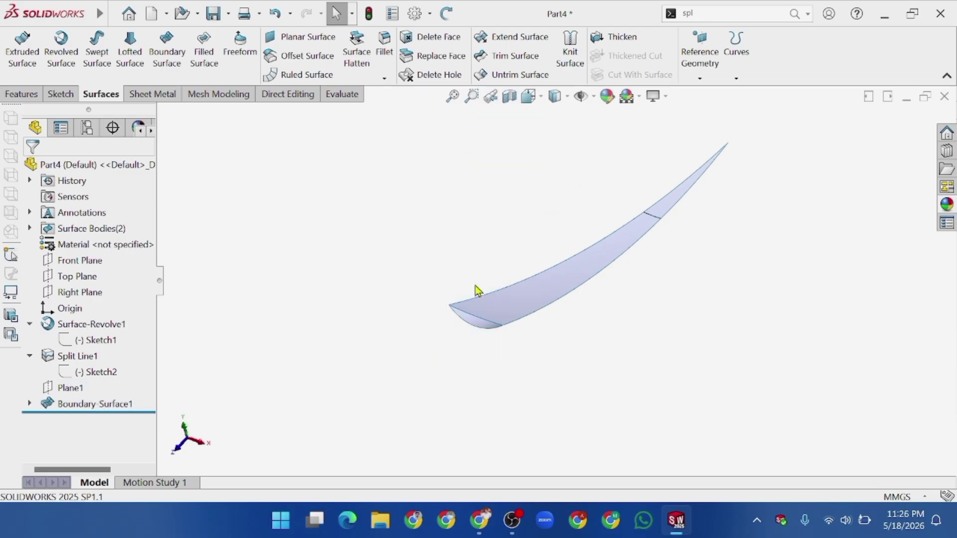
left_click(436, 40)
left_click(494, 319)
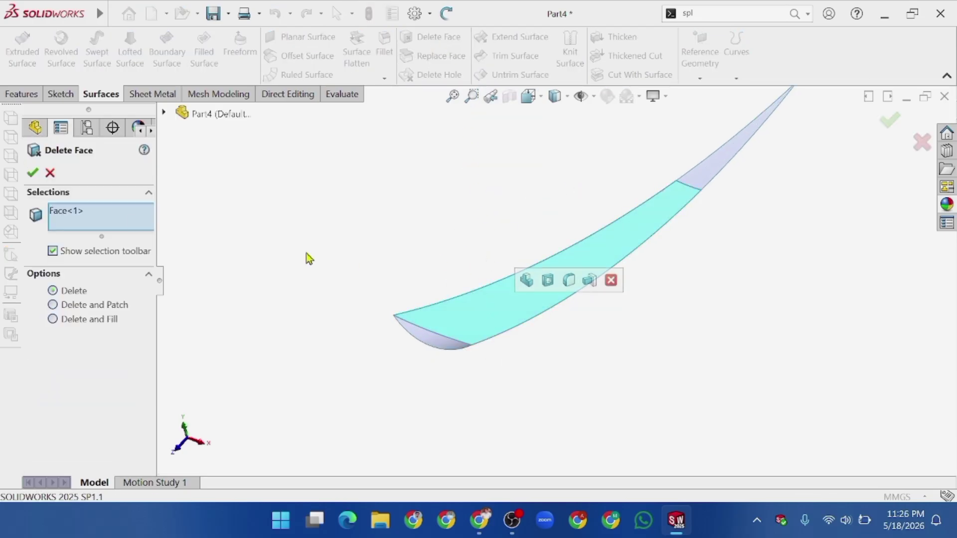
left_click(33, 173)
On the Top Plane, sketch a three-point arc of about 14.26 mm radius across the wide end, between the surface's side edges.
left_click(82, 276)
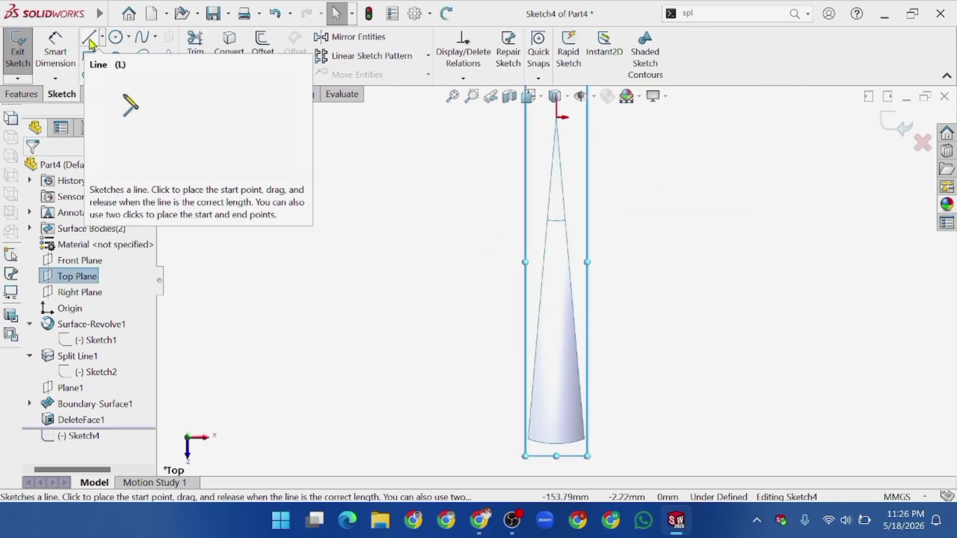
left_click(119, 61)
scroll(519, 379, "down", 3)
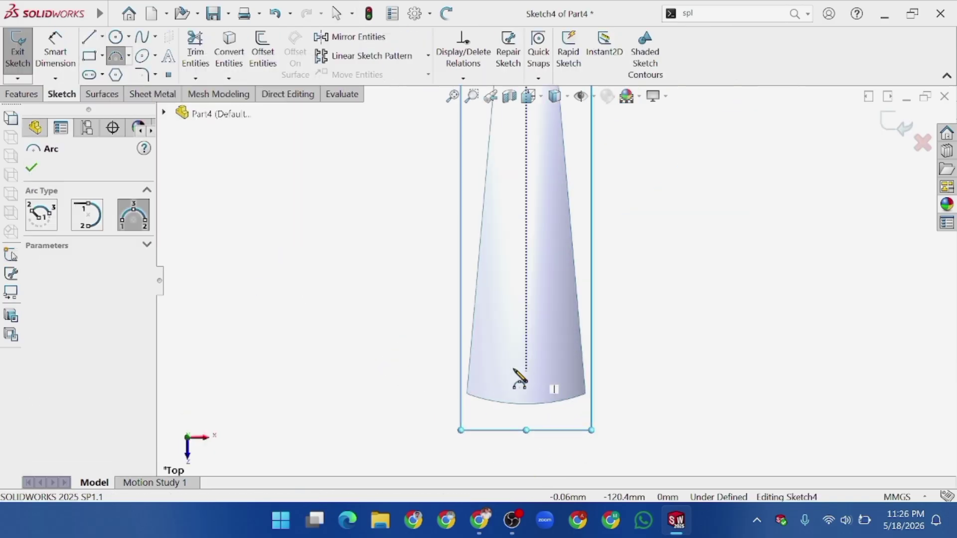
left_click(470, 357)
left_click(584, 367)
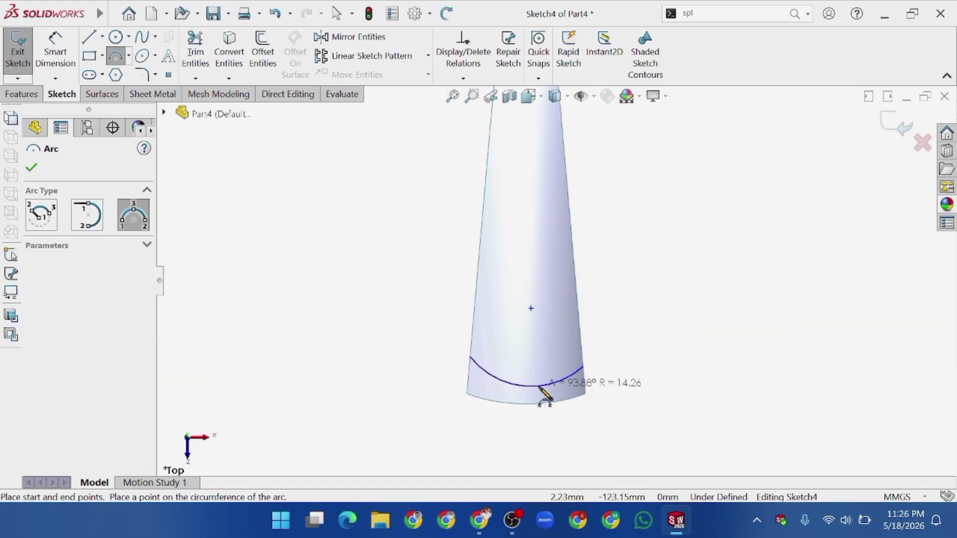
left_click(543, 386)
right_click(547, 384)
left_click(570, 380)
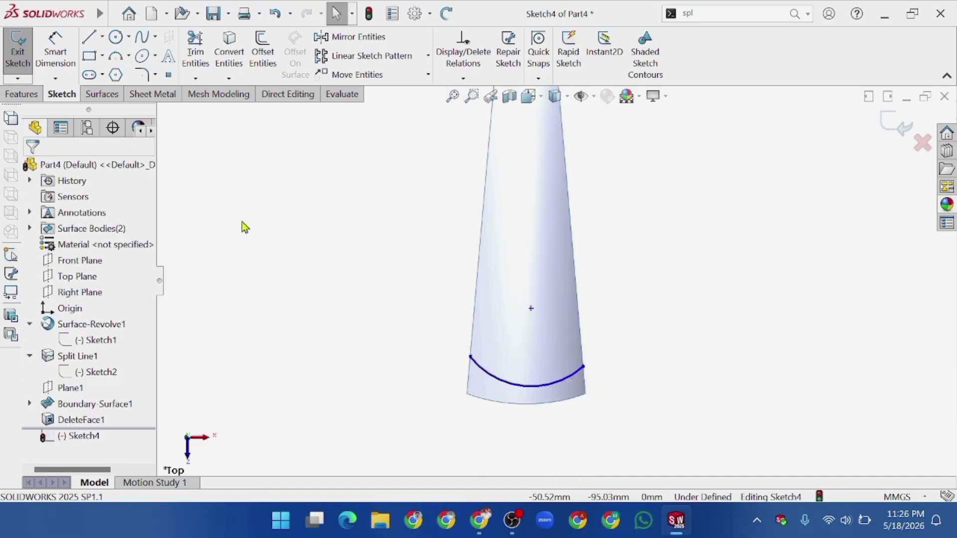
Place a sketch point at the middle of the surface's curved end edge and make the arc tangent to that edge.
left_click(525, 404)
right_click(530, 371)
left_click(560, 378)
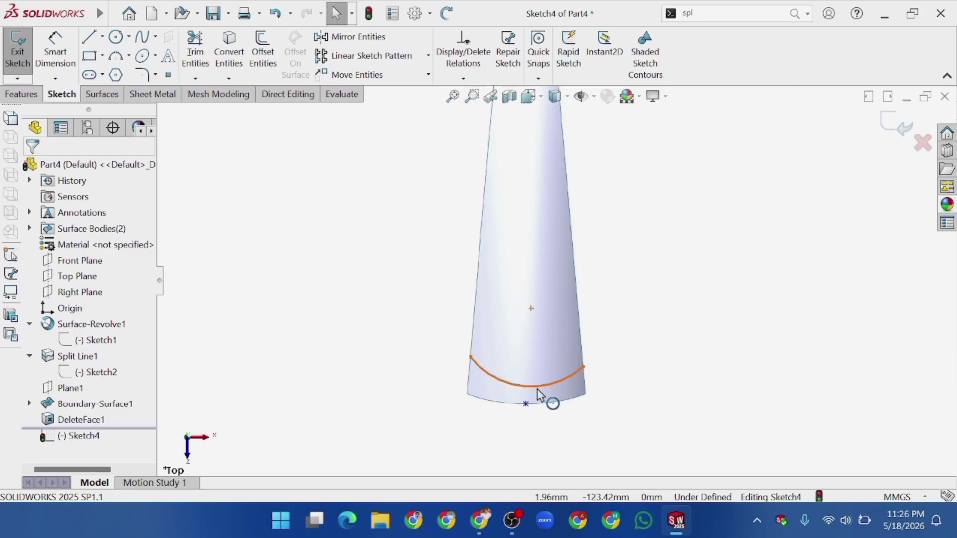
left_click(538, 392)
left_click(544, 404, "ctrl")
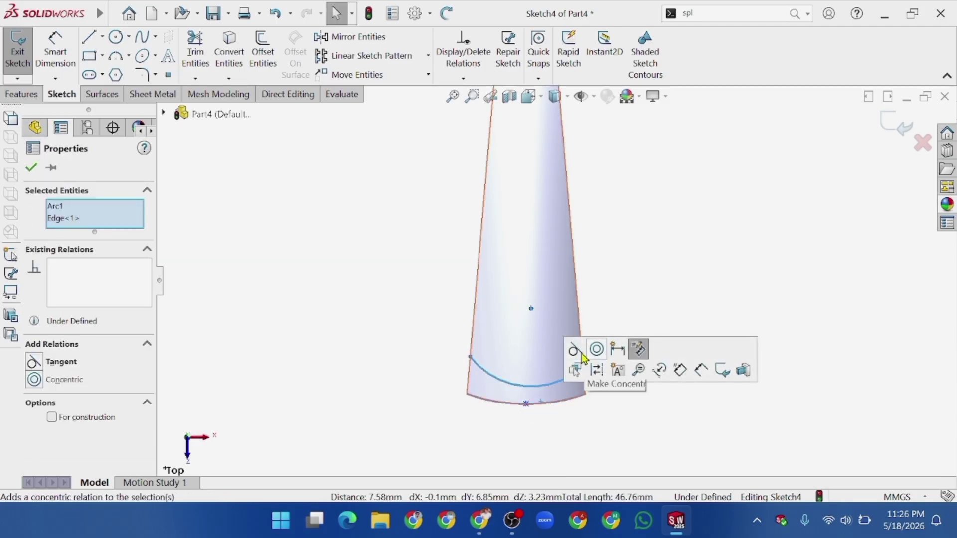
left_click(540, 429)
Make each arc endpoint coincident with the adjacent long side edge of the surface.
scroll(522, 408, "down", 1)
left_click(470, 337)
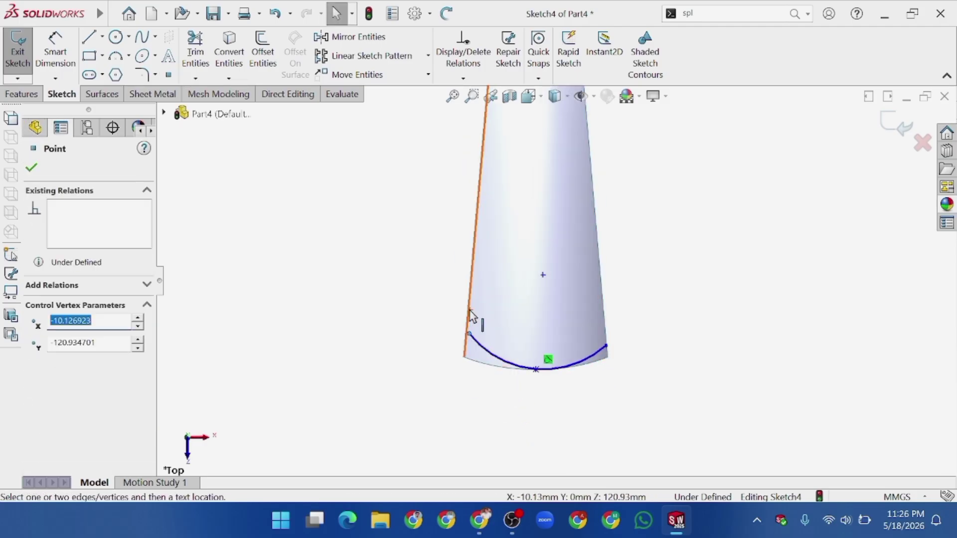
left_click(471, 316, "ctrl")
left_click(503, 277)
scroll(611, 348, "down", 5)
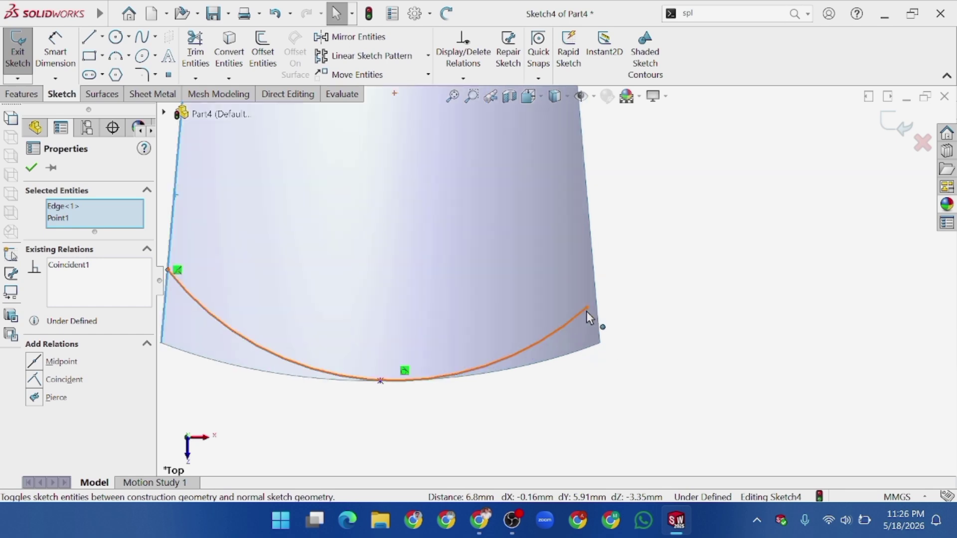
left_click(586, 309)
left_click(597, 308, "ctrl")
left_click(653, 255)
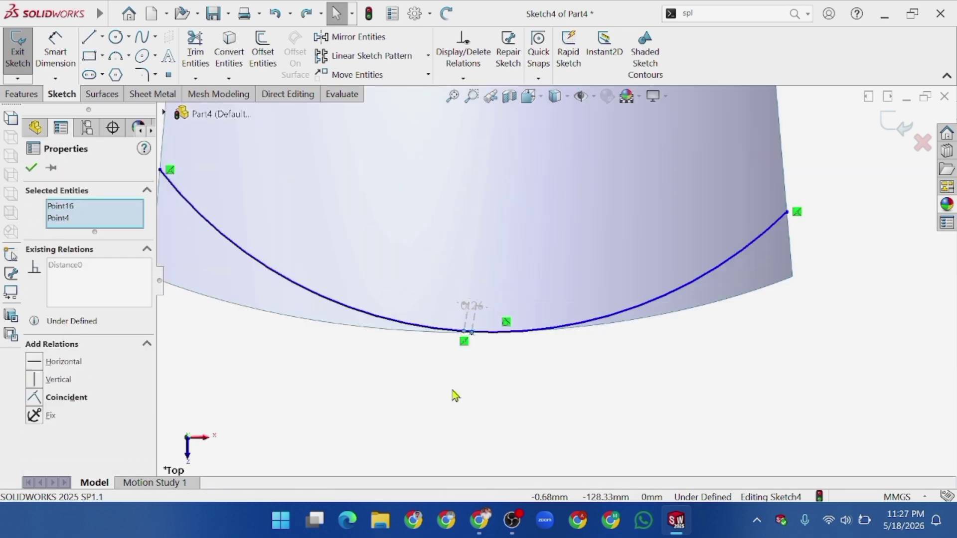
Dimension the vertical distance between the arc's left endpoint and the middle sketch point as 6 mm.
left_click(363, 369)
left_click(64, 71)
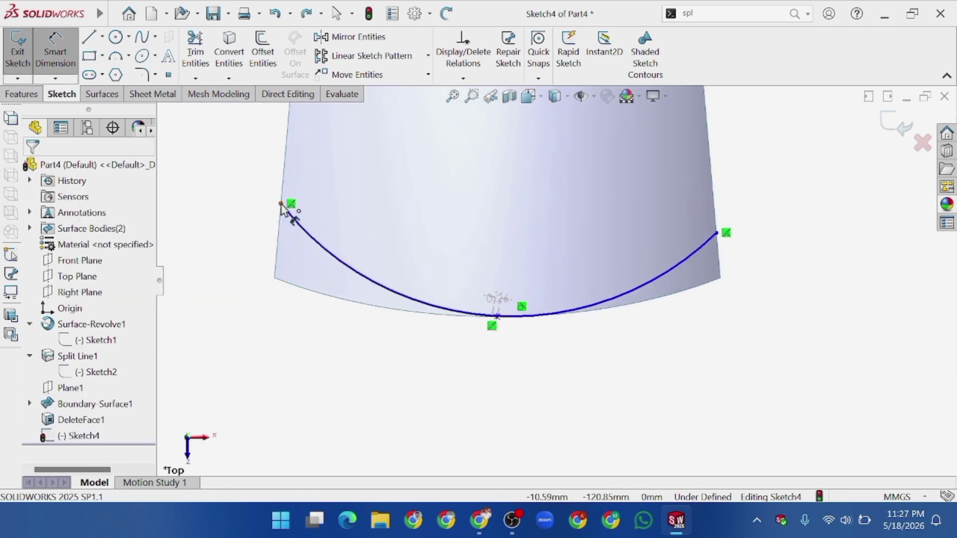
left_click(281, 204)
left_click(498, 317)
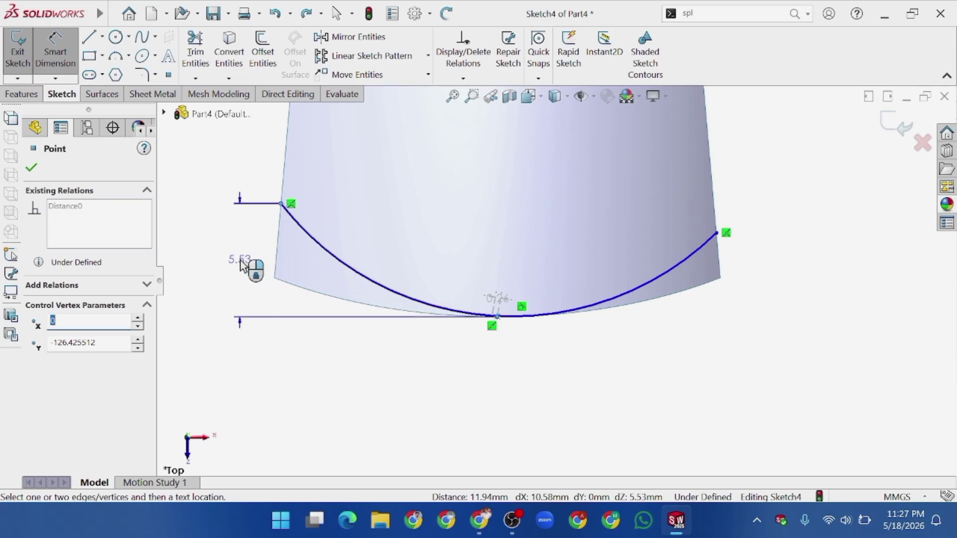
left_click(243, 261)
type("6")
key("Return")
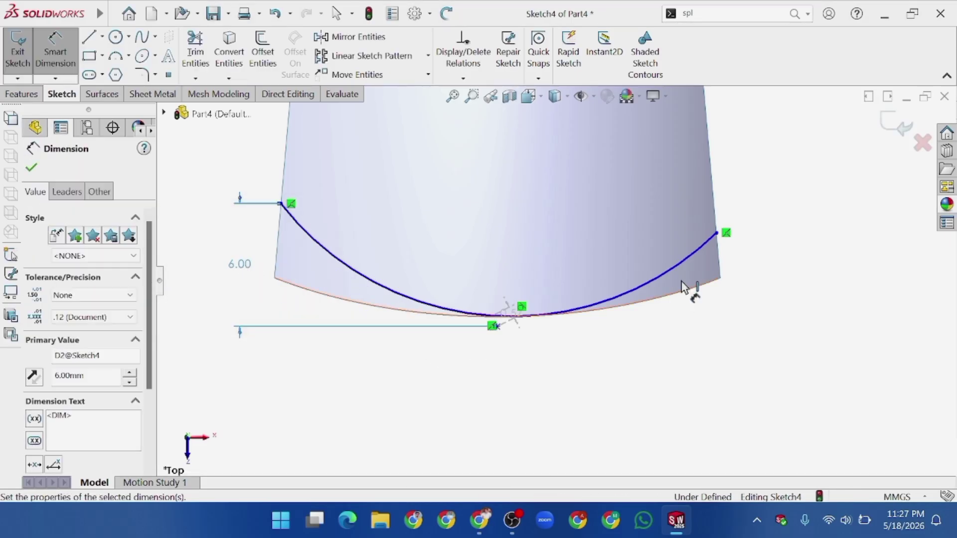
Dimension the vertical distance between the arc's right endpoint and the middle sketch point as 6 mm.
left_click(717, 233)
left_click(499, 327)
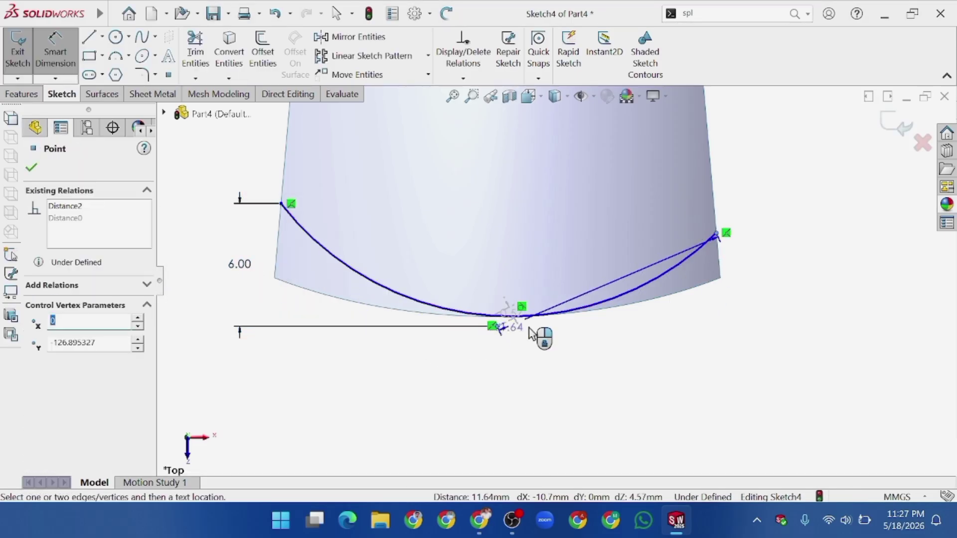
left_click(760, 292)
type("681mm")
key("Return")
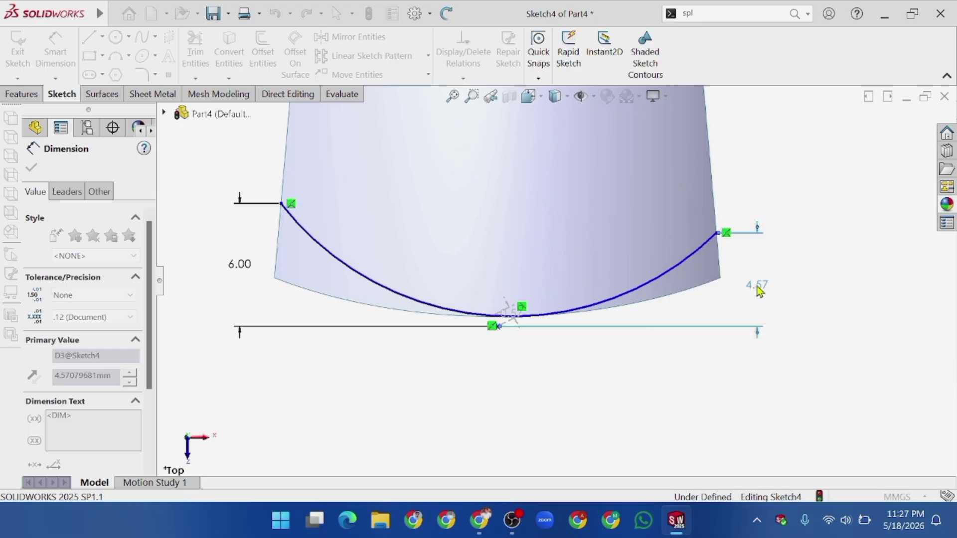
key("Escape")
key("Escape")
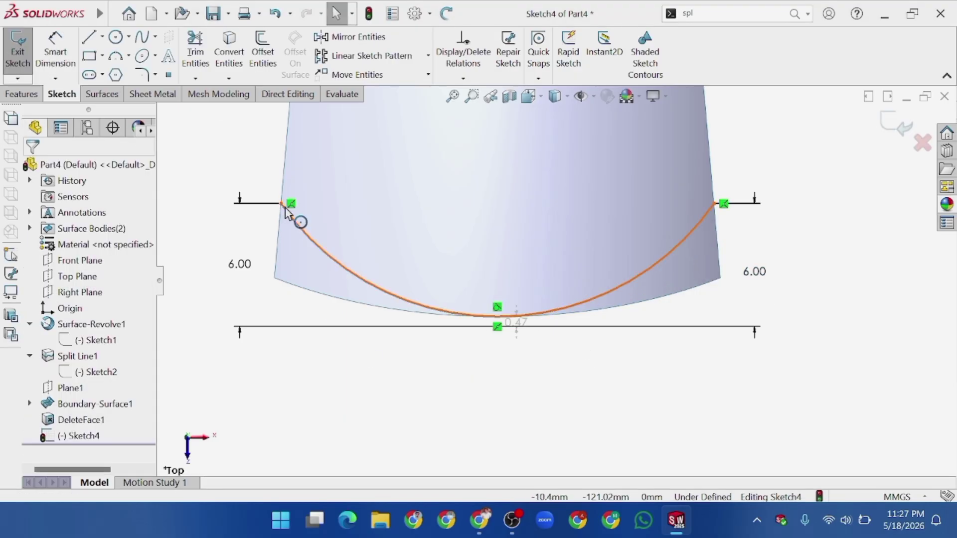
Try a horizontal relation between the two arc endpoints and remove it again.
left_click(284, 206)
left_click(715, 206, "ctrl")
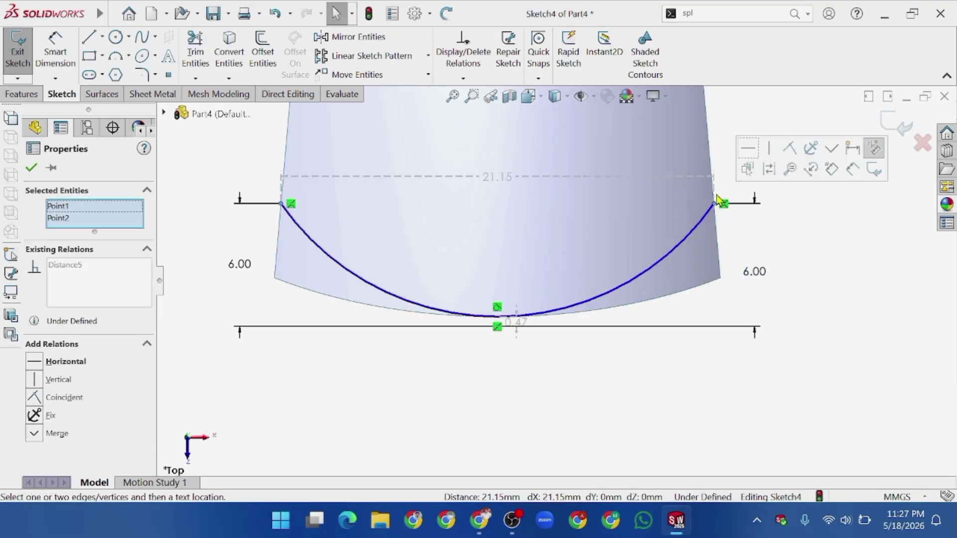
left_click(871, 145)
left_click(405, 388)
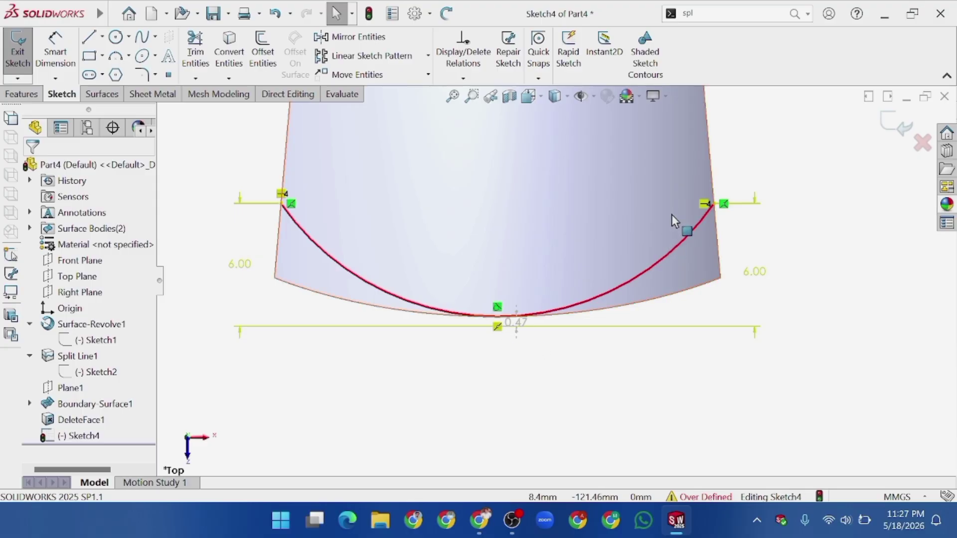
right_click(706, 204)
left_click(732, 414)
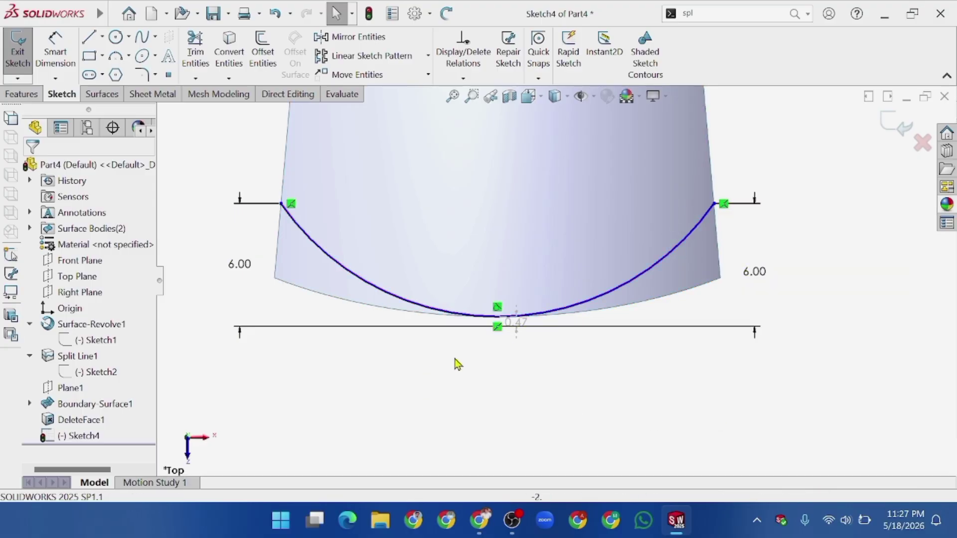
Trim the boundary surface with the arc sketch, keeping the large portion and discarding the two end corners.
left_click(21, 95)
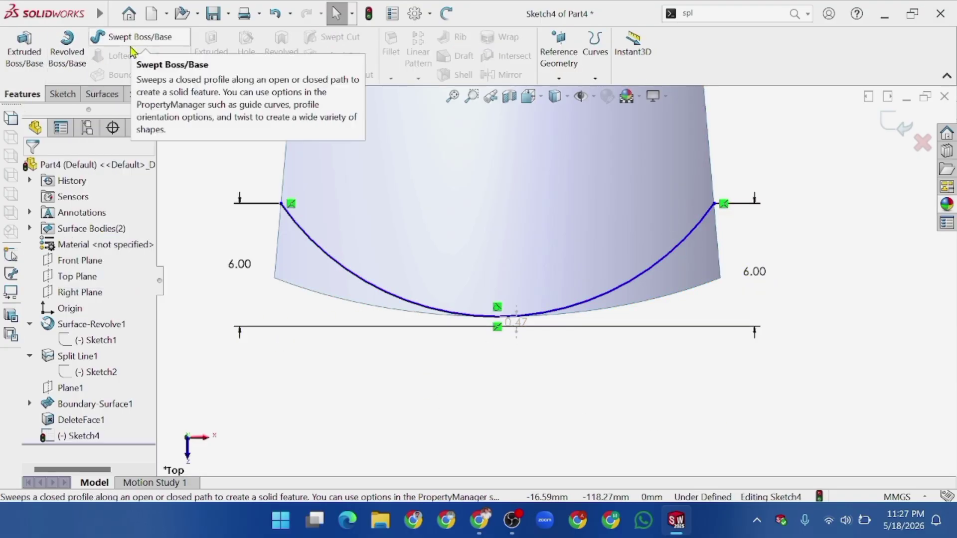
left_click(100, 94)
left_click(514, 56)
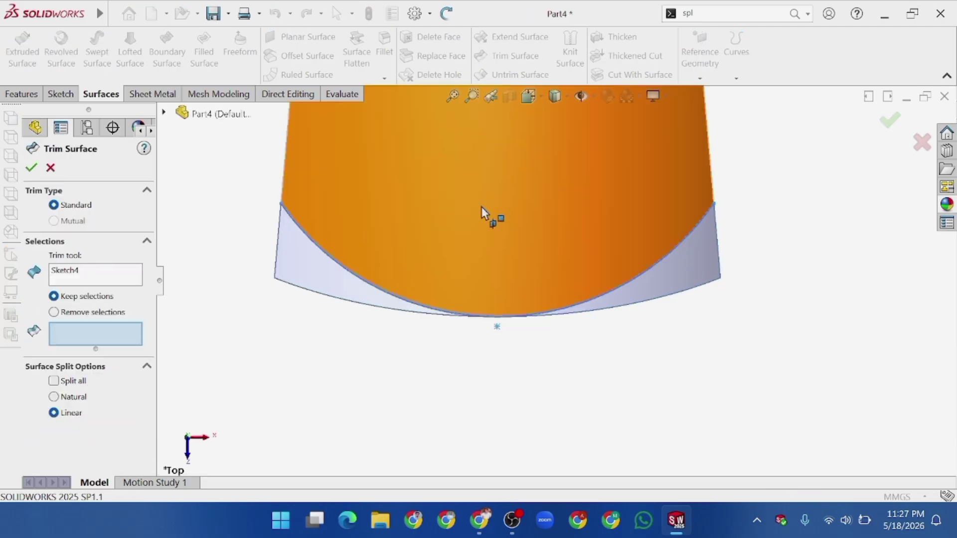
left_click(482, 208)
left_click(31, 168)
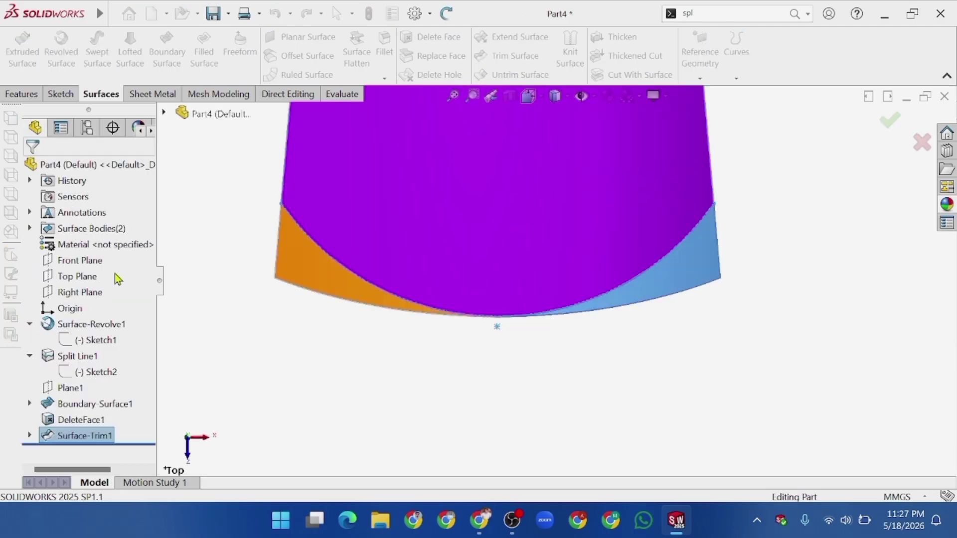
key("f")
right_click(413, 325)
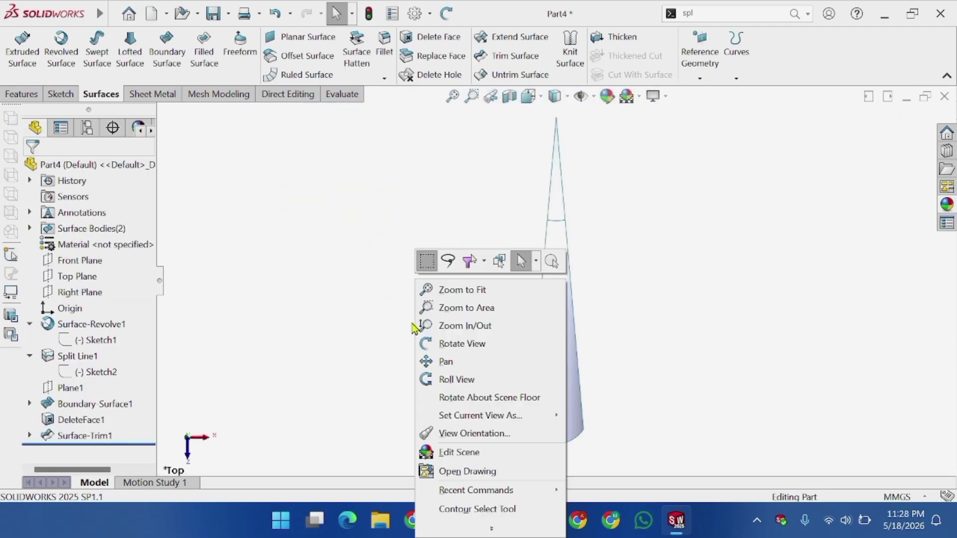
left_click(459, 343)
left_click_drag(425, 310, 357, 344)
right_click(357, 344)
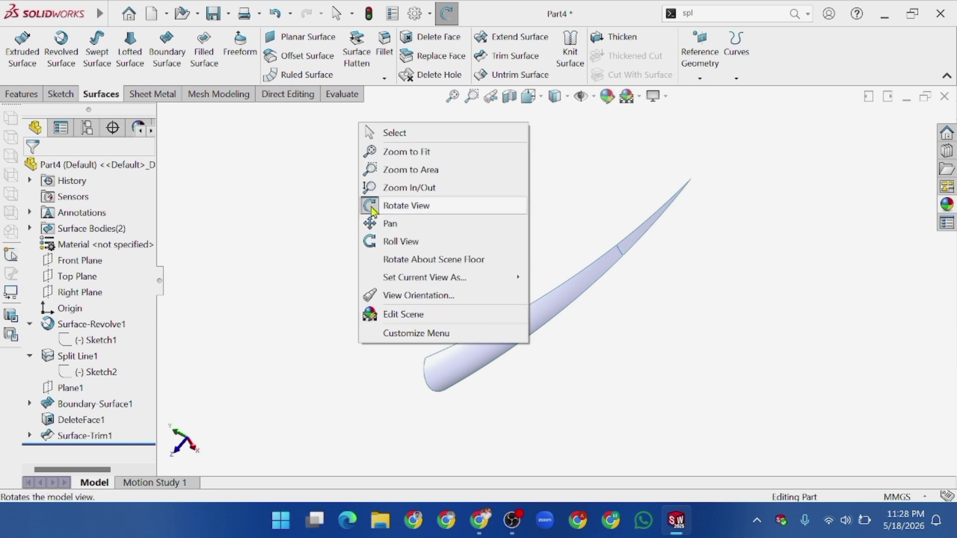
Copy both surface bodies once, rotating the copy 10 degrees about Y around the vertex at the wedge's narrow tip.
left_click(386, 132)
left_click(288, 94)
left_click(54, 50)
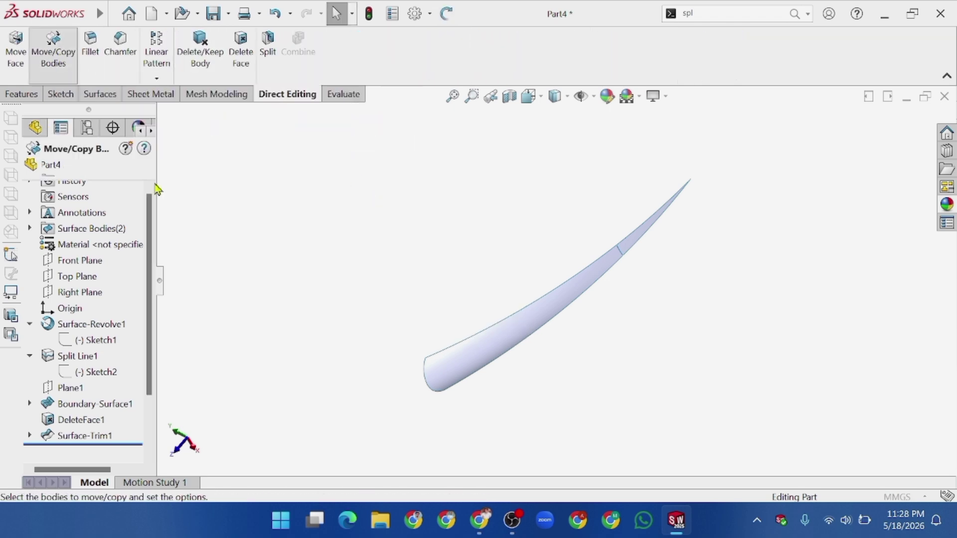
left_click(640, 240)
left_click(572, 306)
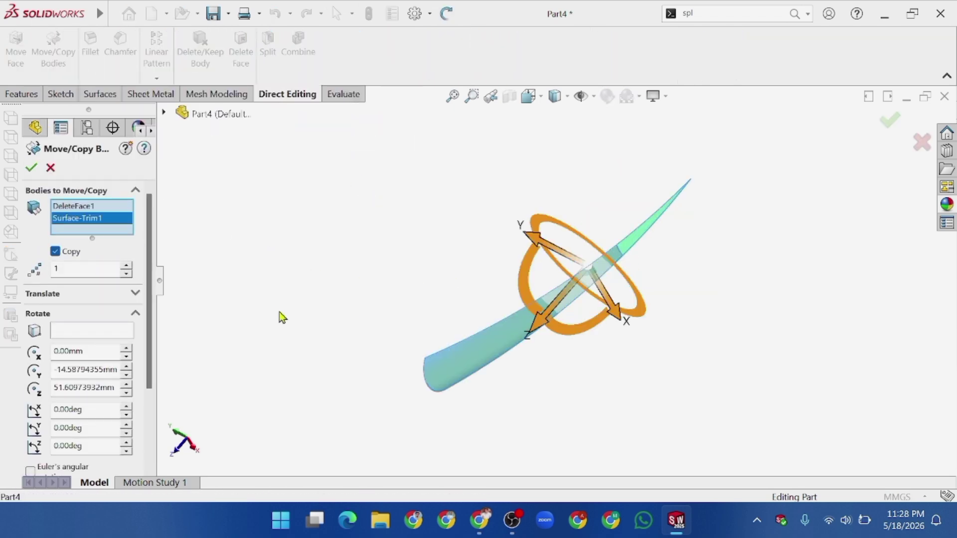
left_click(65, 337)
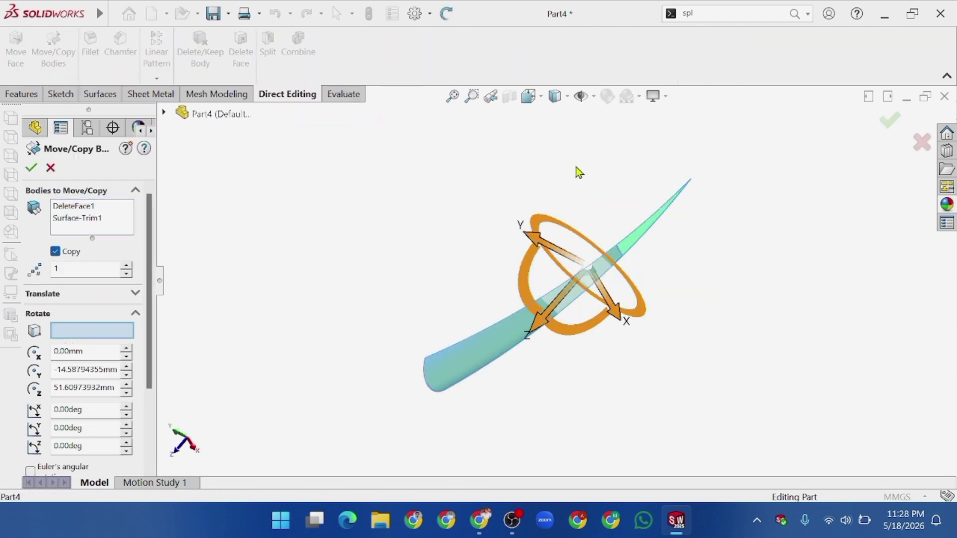
left_click(690, 180)
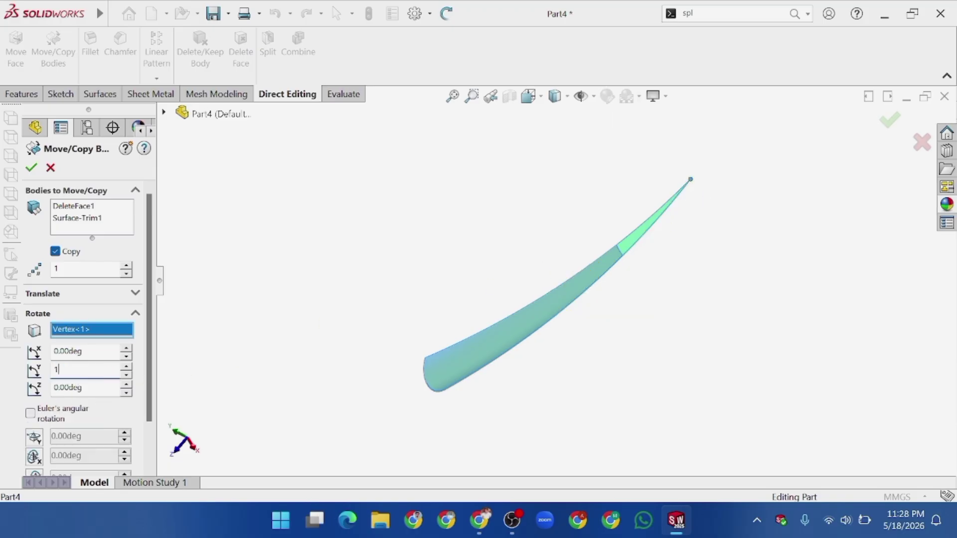
type("10")
key("Return")
middle_click_drag(290, 373, 329, 345)
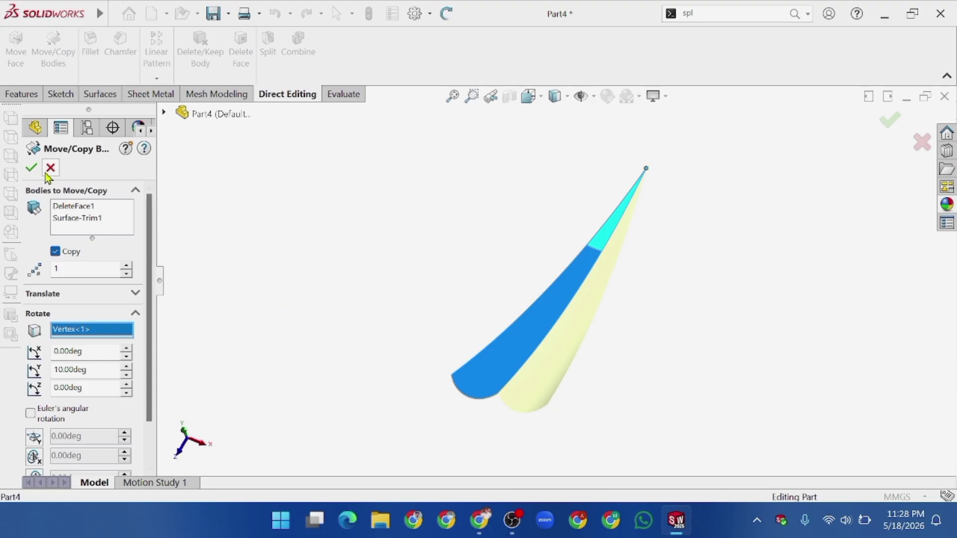
left_click(31, 167)
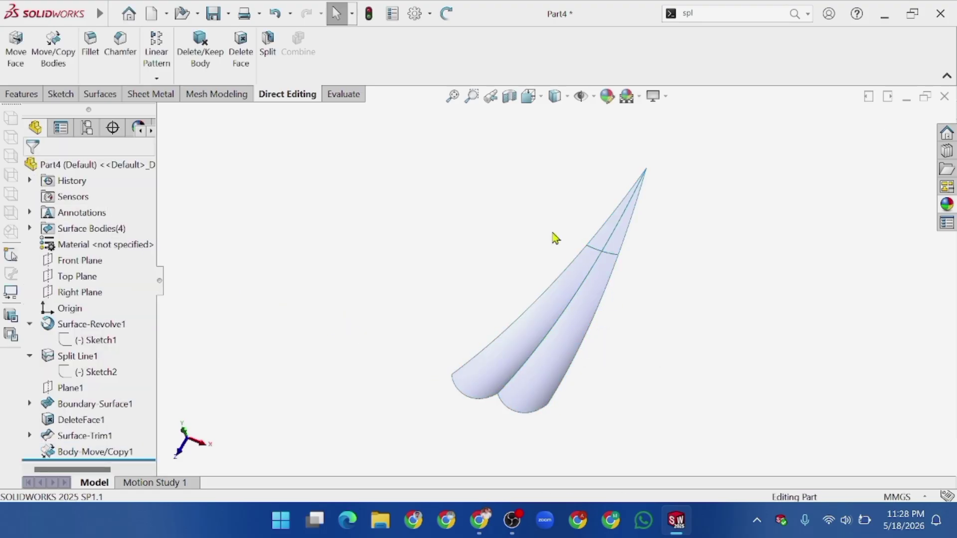
Knit the two original and two copied surfaces into one surface body, without creating a solid or merging entities.
left_click(100, 94)
left_click(570, 55)
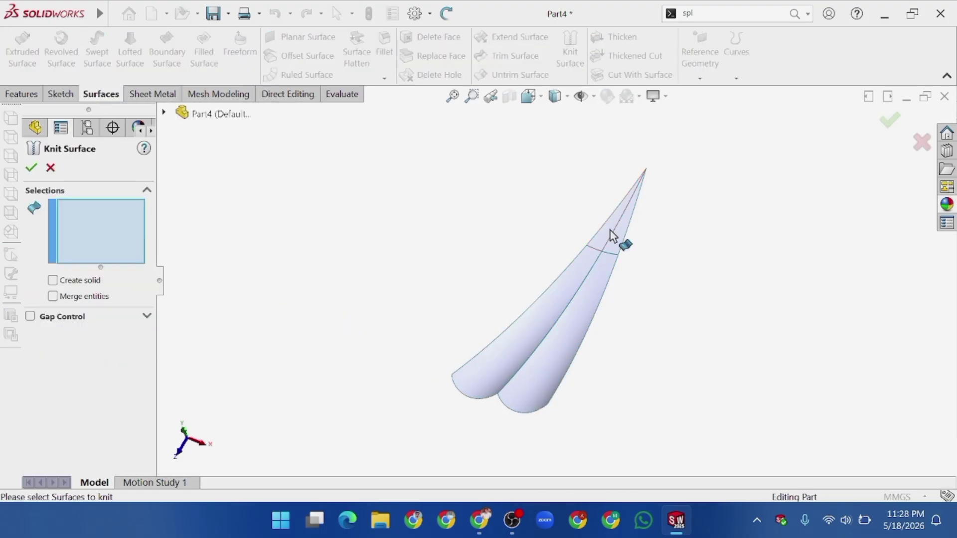
left_click(614, 236)
left_click(604, 246)
left_click(568, 282)
left_click(586, 301)
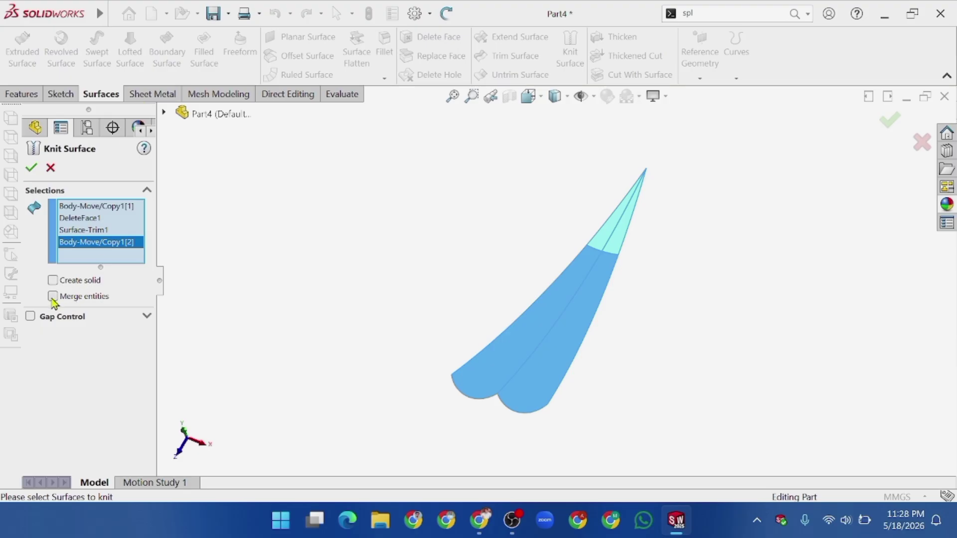
left_click(31, 168)
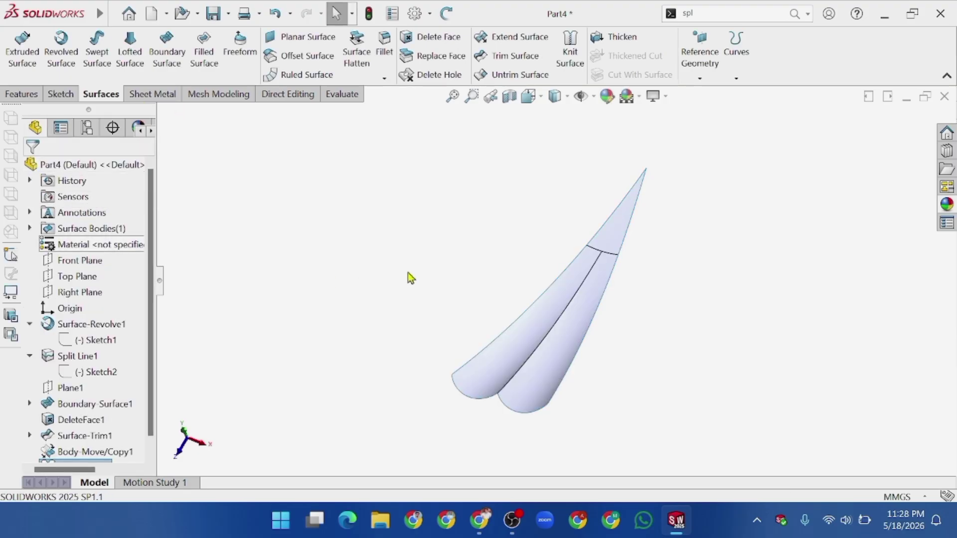
Start a sketch on the Top Plane and draw a construction line from the origin to the segments' shared corner at the wide end.
left_click(93, 275)
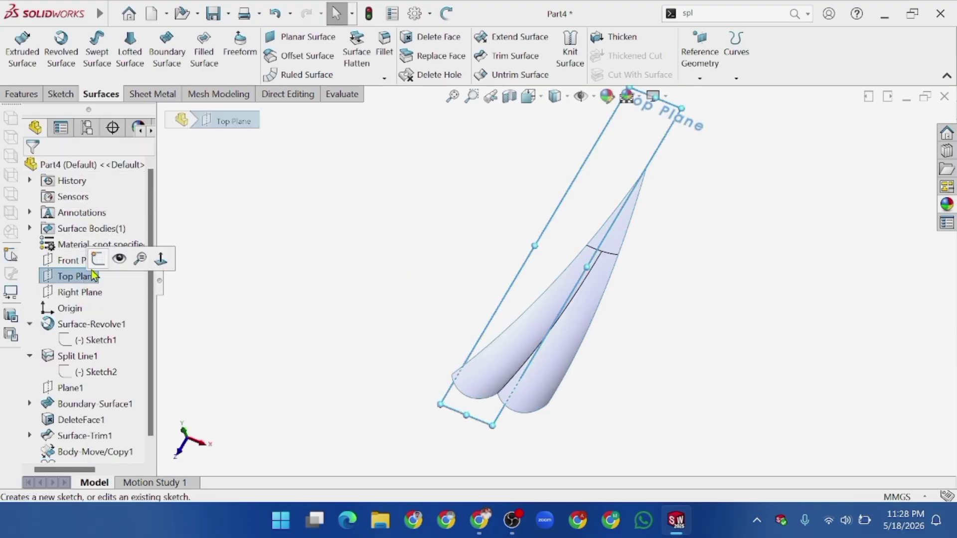
left_click(98, 258)
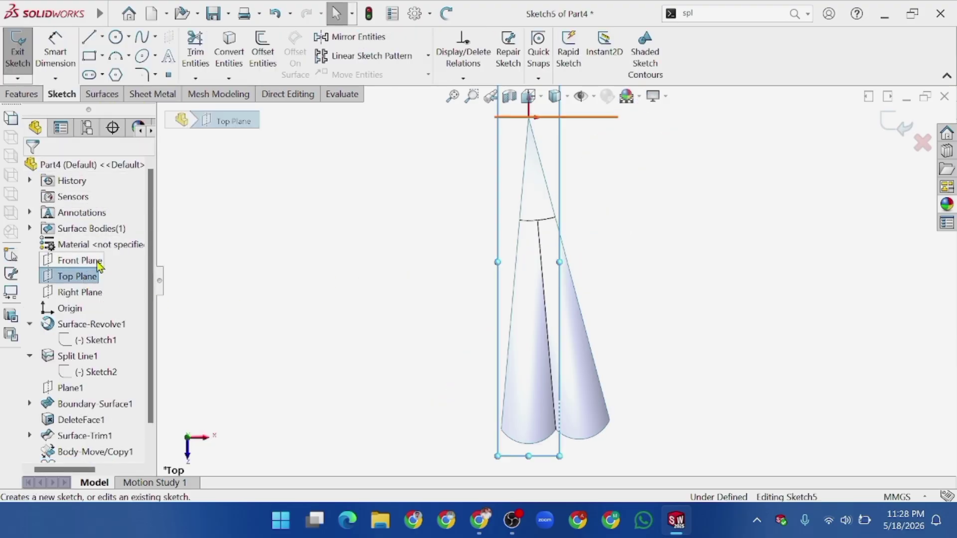
left_click(102, 37)
left_click(126, 73)
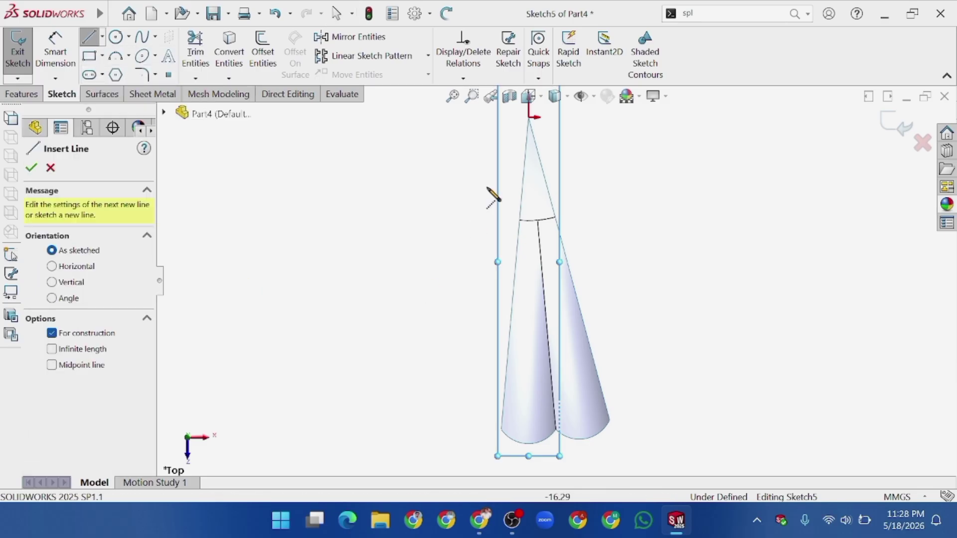
left_click(529, 118)
left_click(556, 430)
right_click(558, 436)
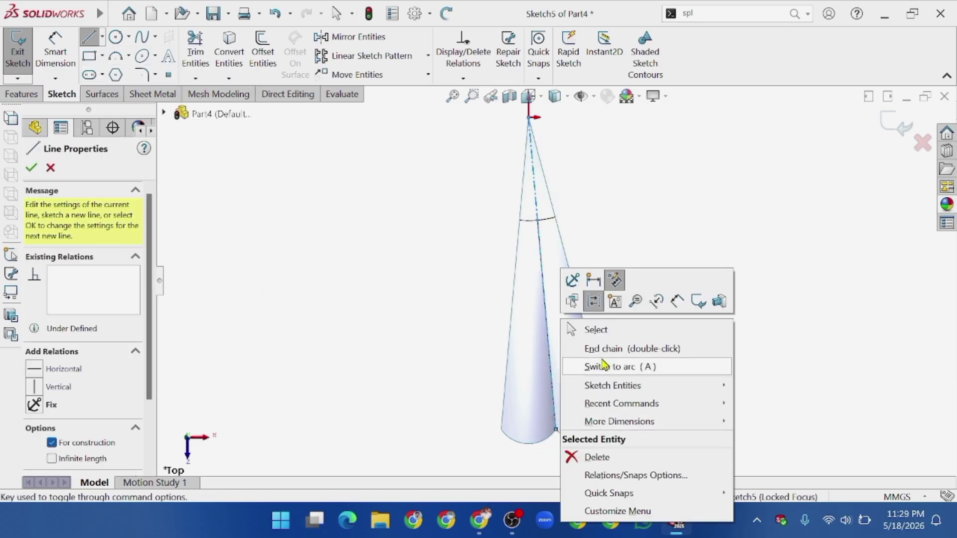
left_click(596, 330)
Sketch a solid line about 131 mm long from the origin past the wide end, just beside the construction line.
left_click(90, 37)
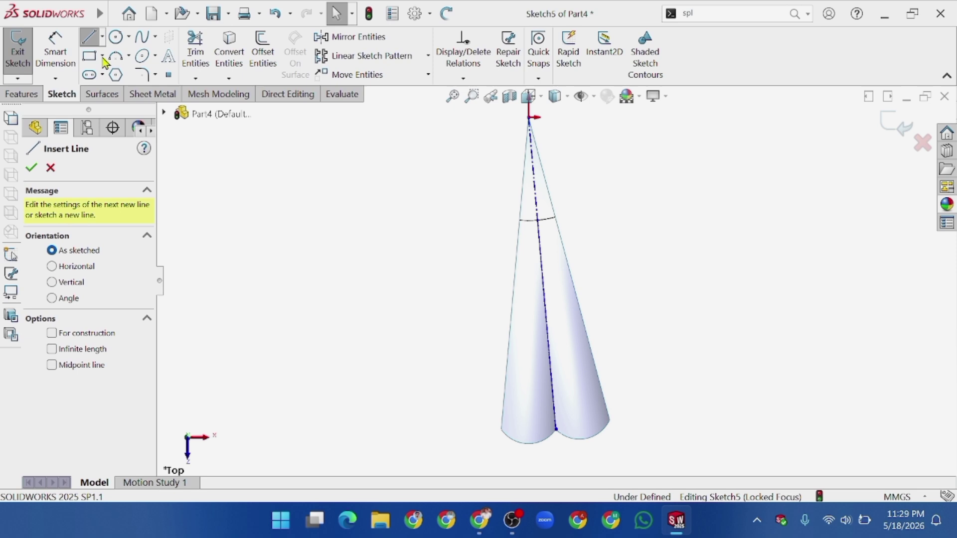
left_click(529, 118)
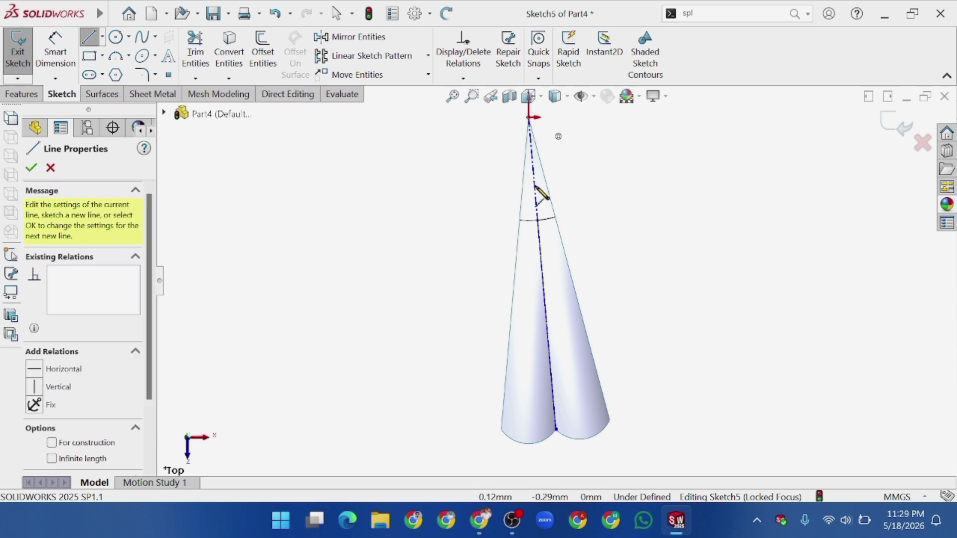
left_click(546, 455)
right_click(551, 461)
left_click(580, 329)
Mirror the solid line about the construction line, keeping the original.
scroll(583, 331, "down", 3)
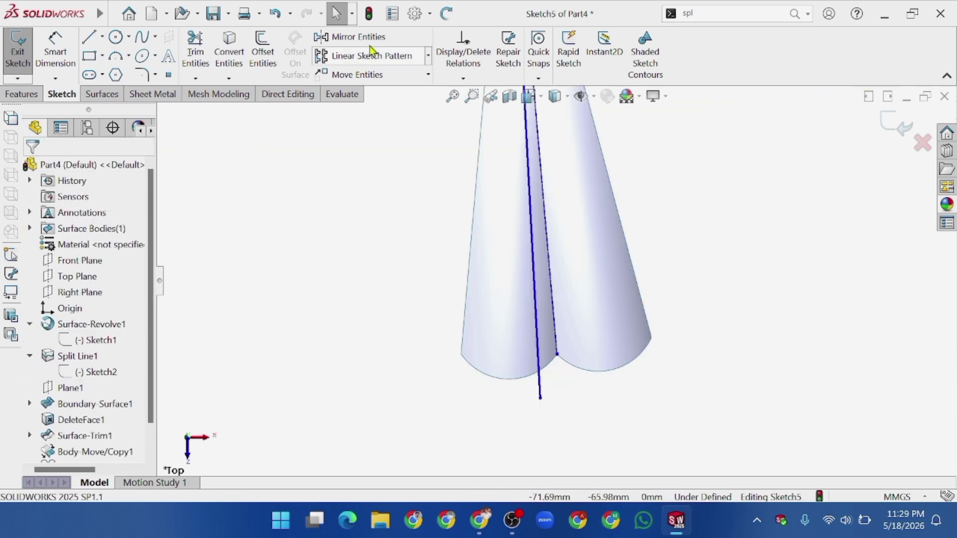
left_click(362, 43)
left_click(515, 384)
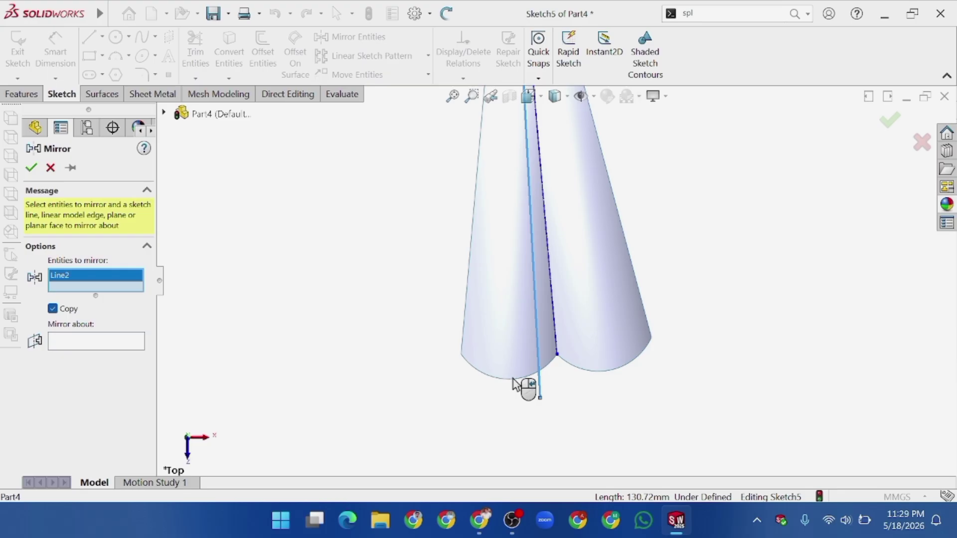
left_click(125, 347)
left_click(535, 356)
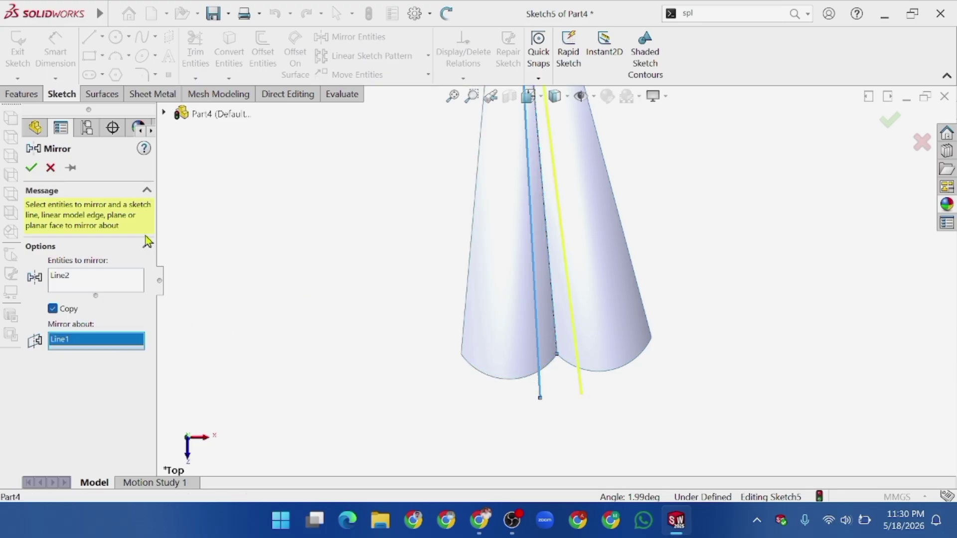
left_click(32, 169)
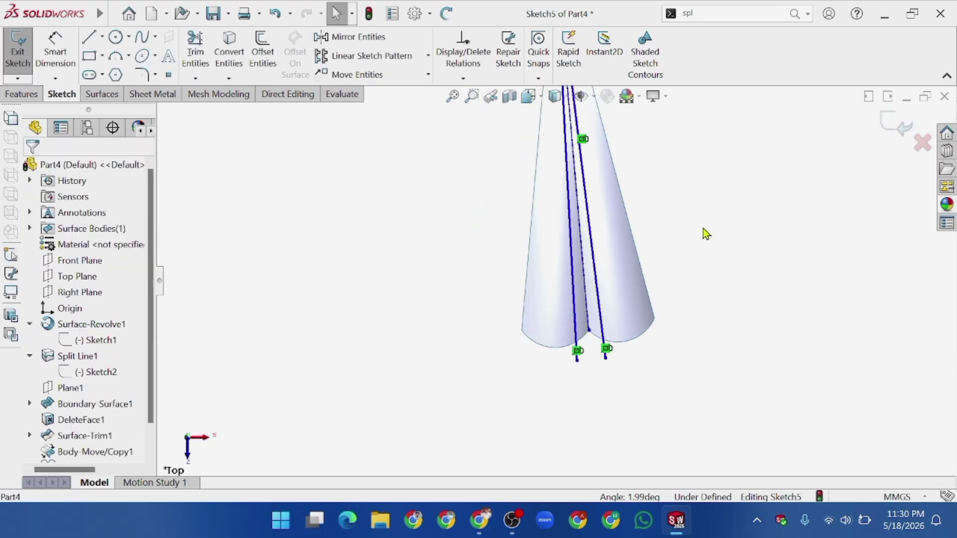
Dimension the angle between the two solid lines as 1 degree.
left_click(66, 69)
left_click(577, 348)
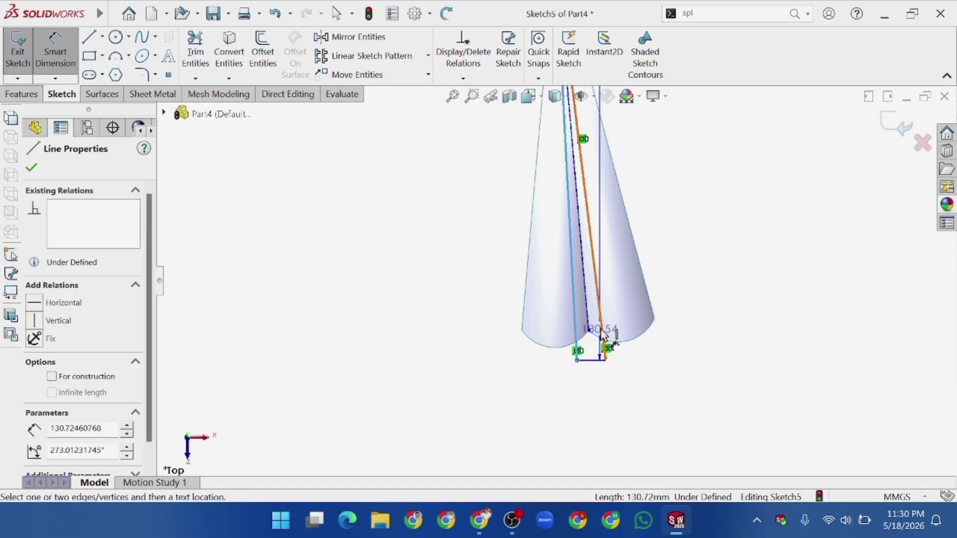
left_click(604, 335)
left_click(591, 393)
type("1")
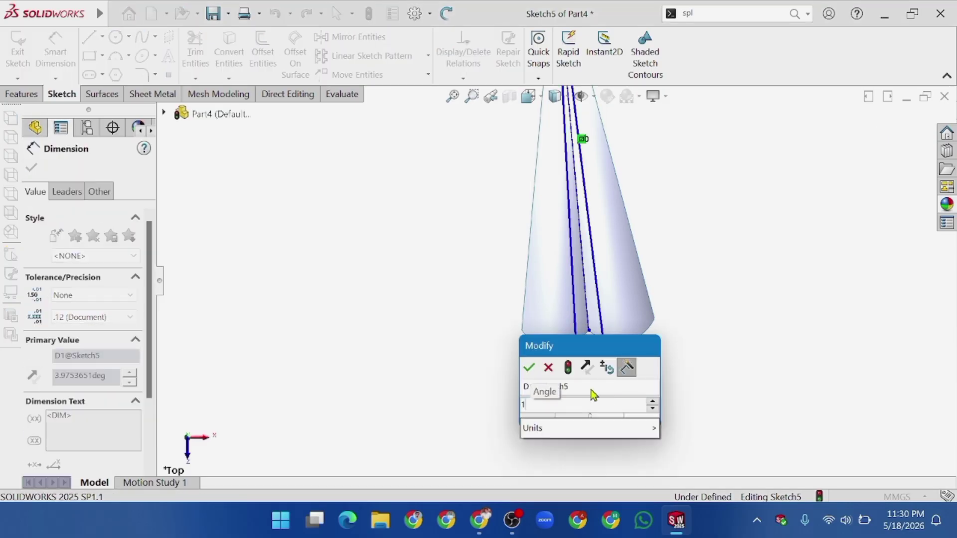
key("Return")
left_click(32, 168)
key("Escape")
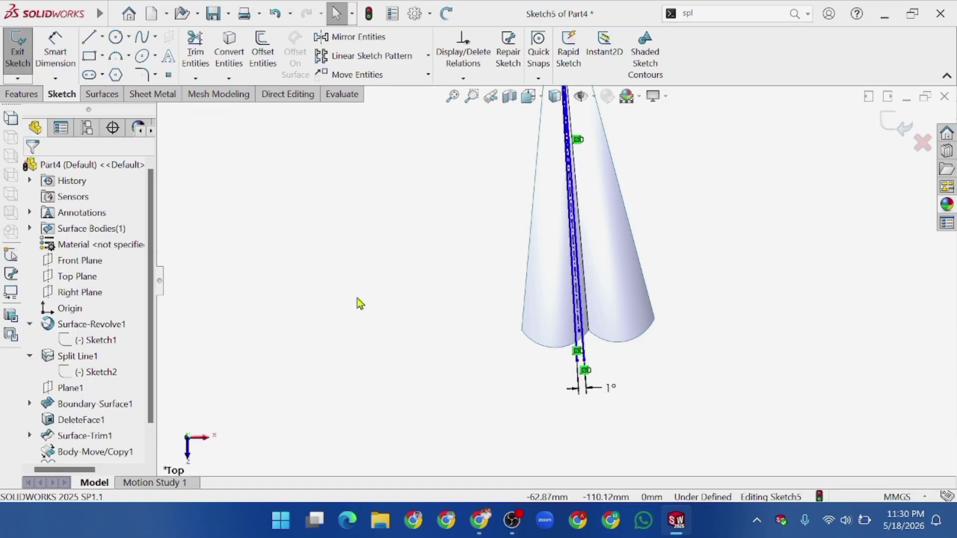
scroll(583, 310, "down", 5)
scroll(584, 309, "down", 2)
left_click(519, 313)
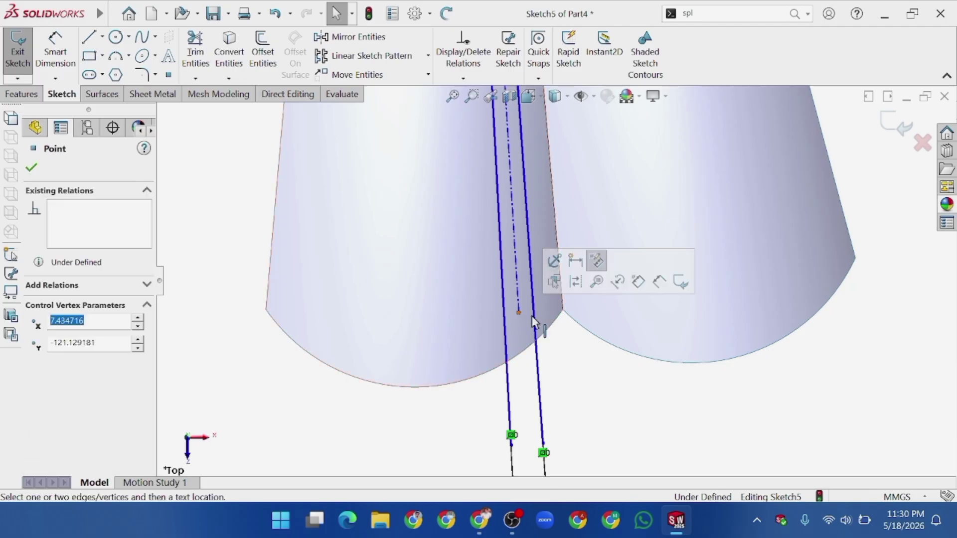
left_click(564, 309, "ctrl")
key("Escape")
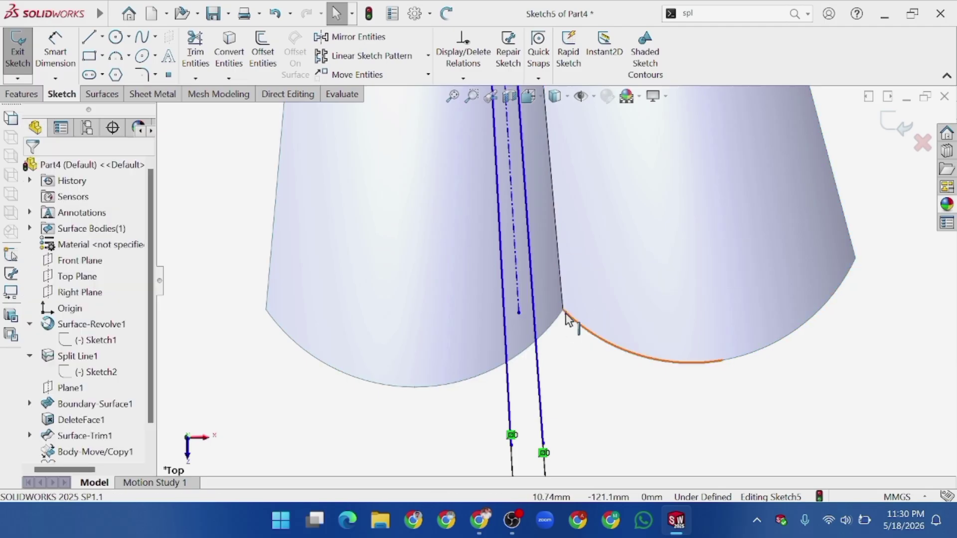
Make the construction line's wide-end endpoint coincident with the shared corner vertex between the two segments.
left_click(518, 313)
left_click(563, 309, "ctrl")
left_click(597, 260)
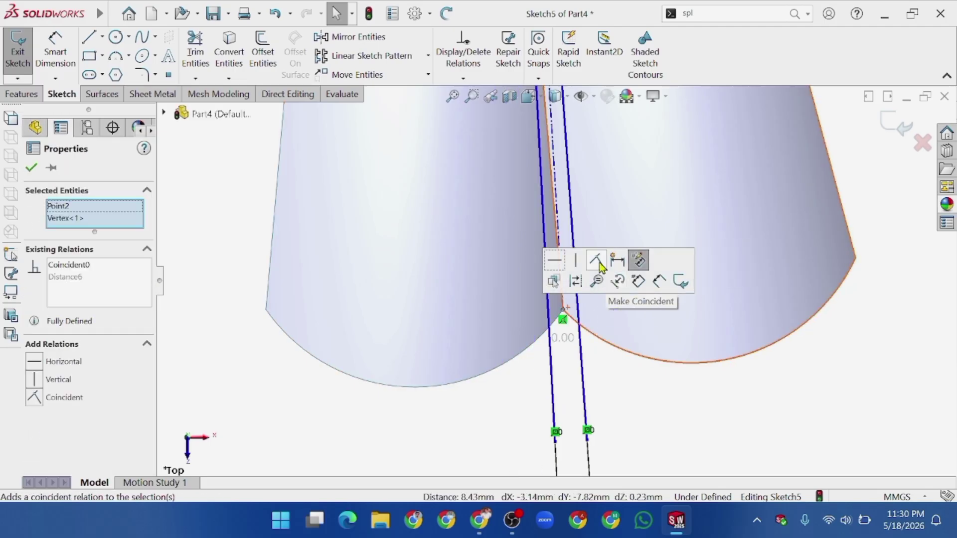
left_click(558, 357)
Make the construction line's other endpoint coincident with the surface's tip vertex.
scroll(561, 361, "up", 6)
scroll(572, 245, "down", 4)
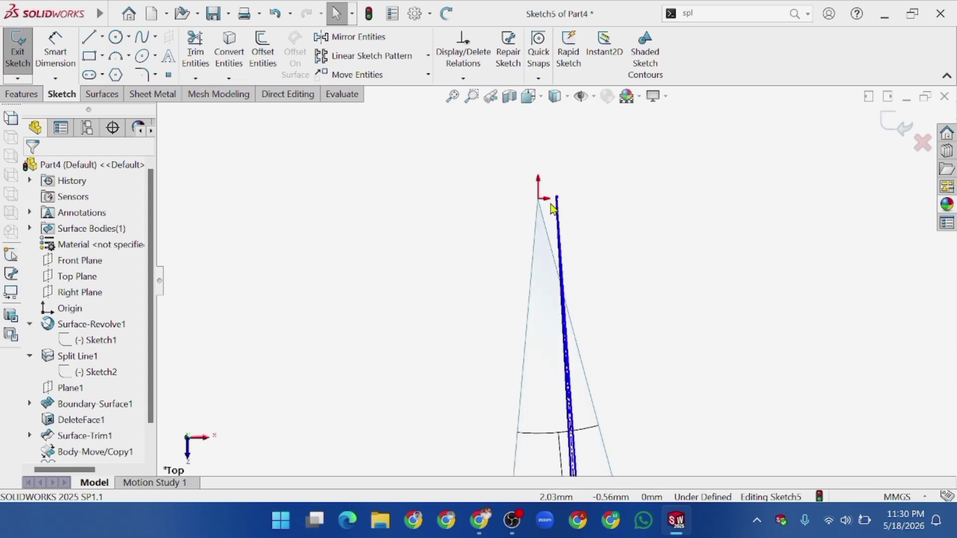
left_click(568, 243)
left_click(531, 246, "ctrl")
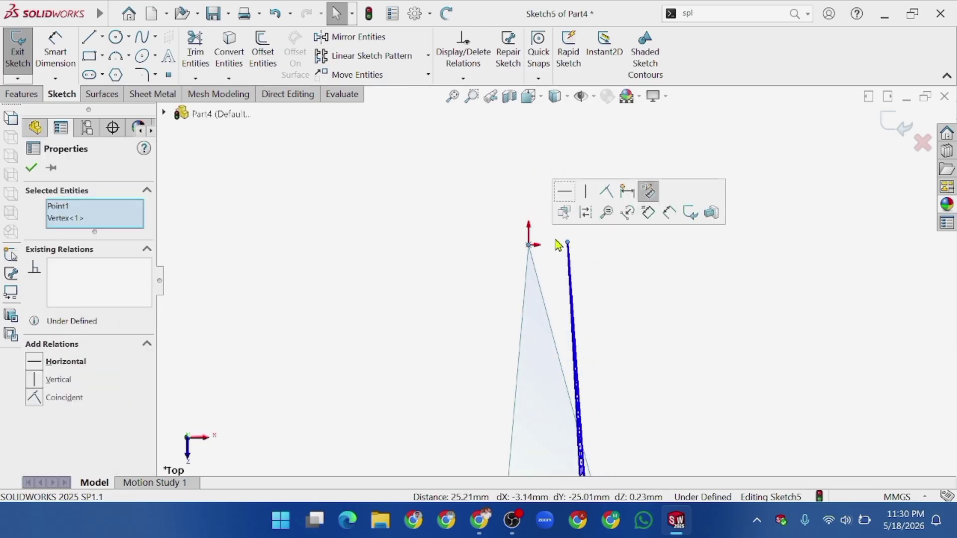
left_click(604, 199)
Split the two long lobed faces with a projection split line made from the current sketch.
scroll(523, 384, "down", 2)
scroll(522, 381, "up", 2)
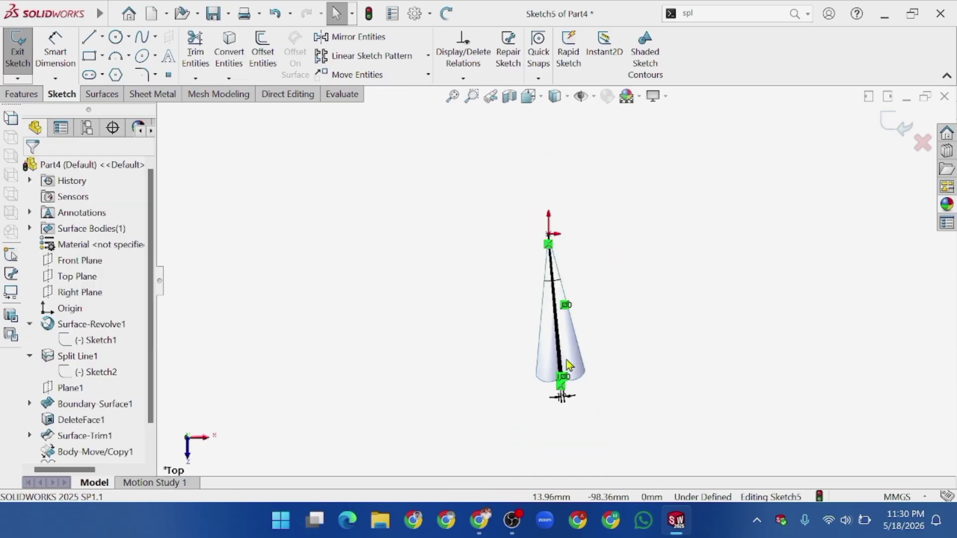
scroll(567, 354, "down", 7)
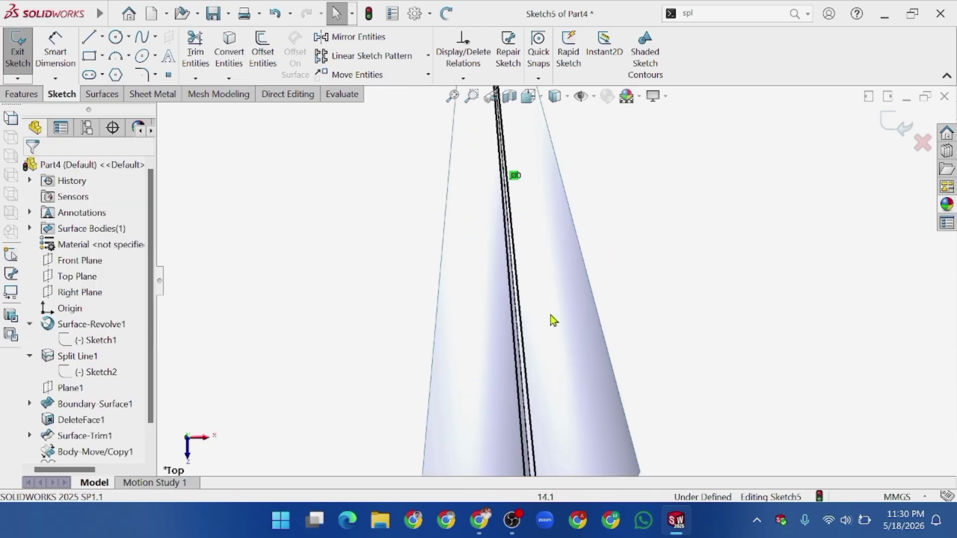
left_click(706, 20)
type("sp")
left_click(702, 133)
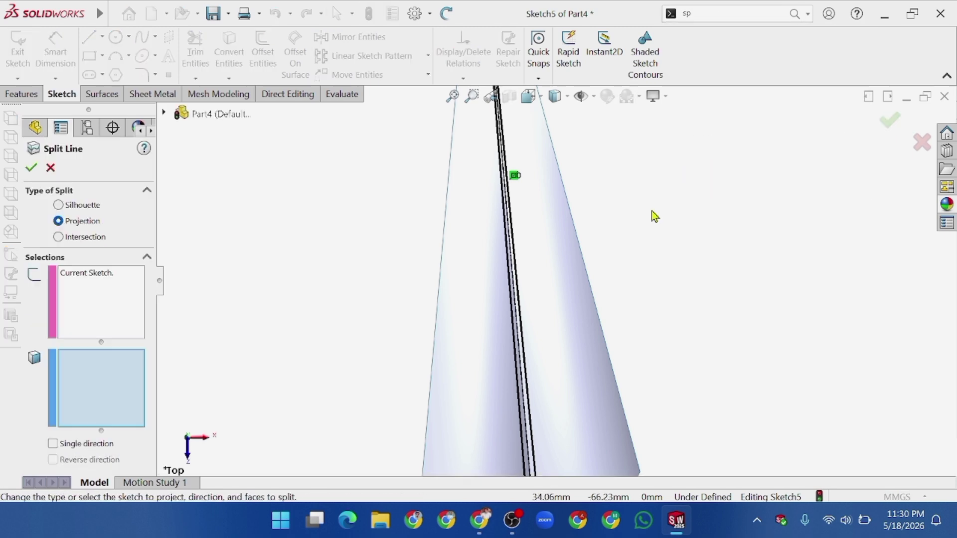
left_click(473, 352)
left_click(566, 346)
scroll(419, 334, "up", 5)
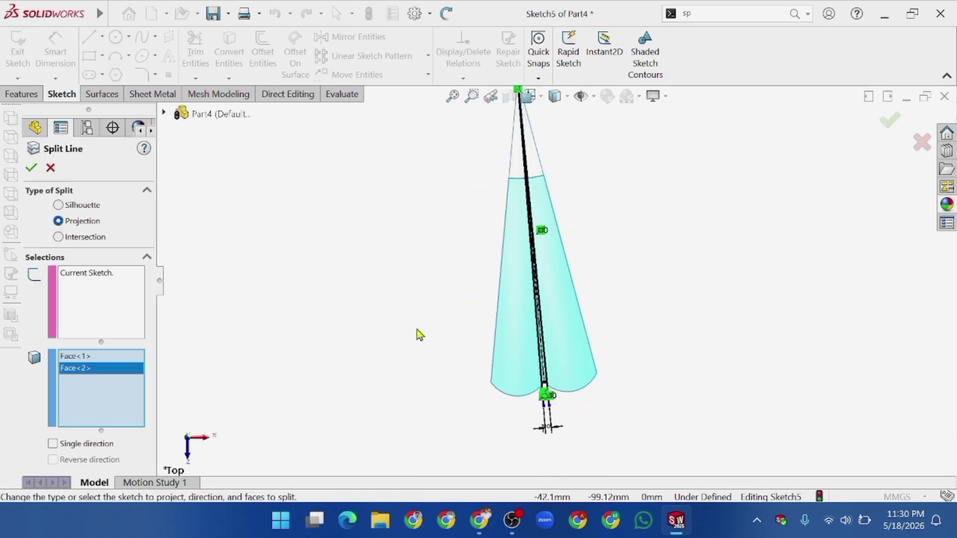
left_click(32, 171)
Delete the two narrow strip faces along the seam between the segments, using the plain Delete option.
scroll(579, 306, "down", 4)
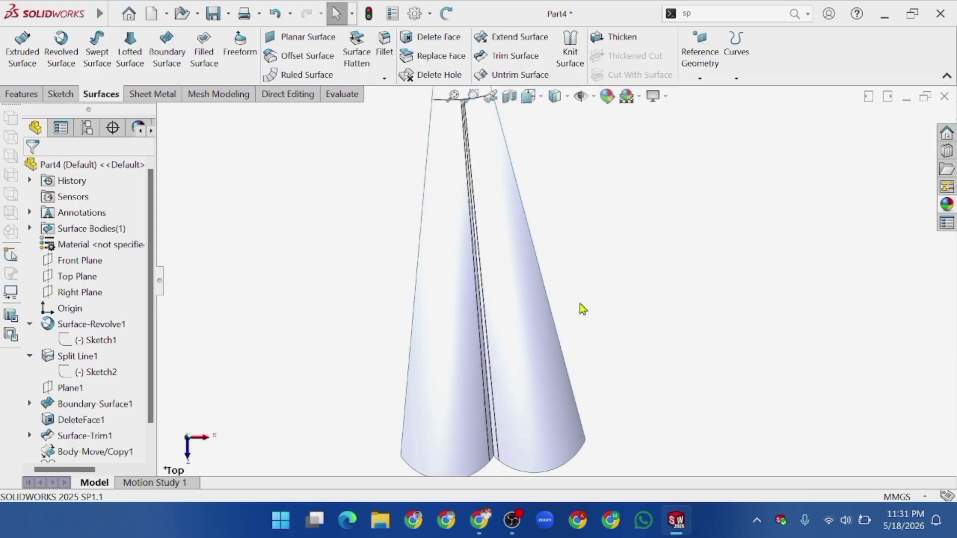
scroll(502, 365, "down", 4)
left_click(436, 38)
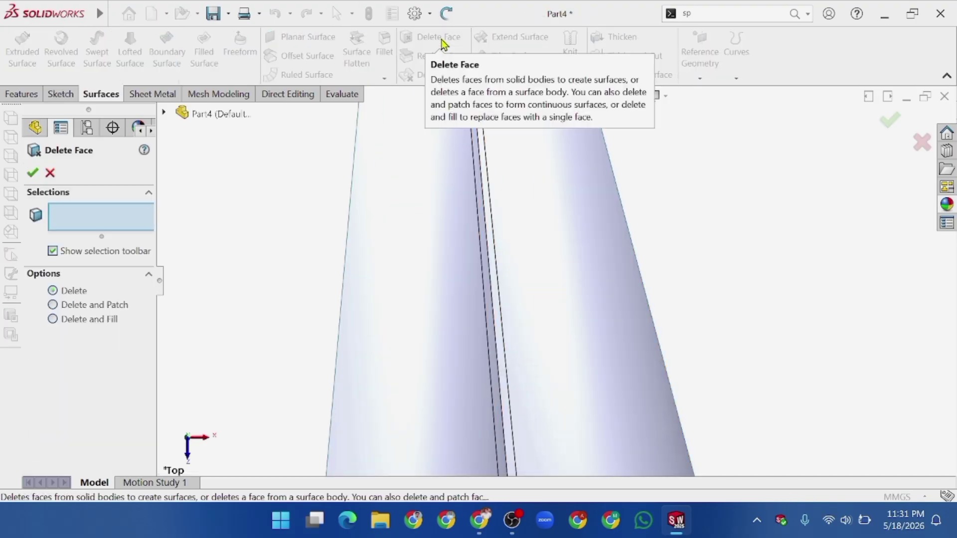
left_click(498, 300)
left_click(496, 326)
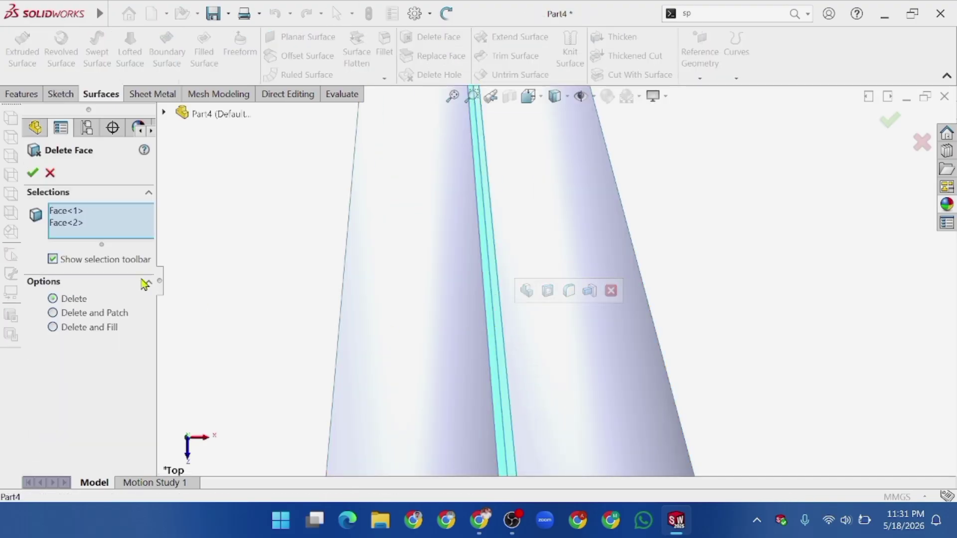
left_click(33, 174)
scroll(312, 323, "up", 5)
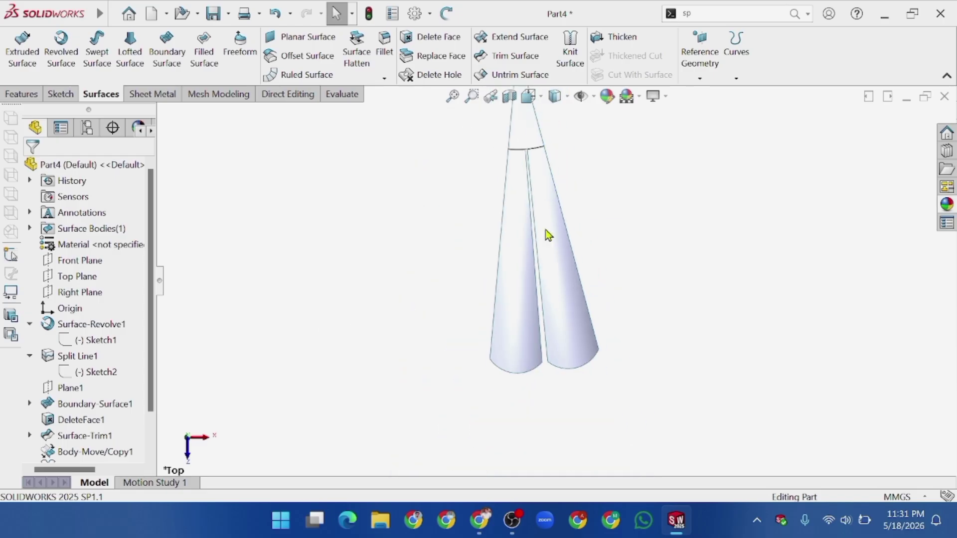
Start a boundary surface across the gap between the lobes, using the gap's two long edges as the Direction 1 curves.
right_click(371, 299)
left_click(397, 344)
left_click_drag(397, 344, 332, 357)
scroll(581, 406, "up", 1)
scroll(610, 379, "down", 5)
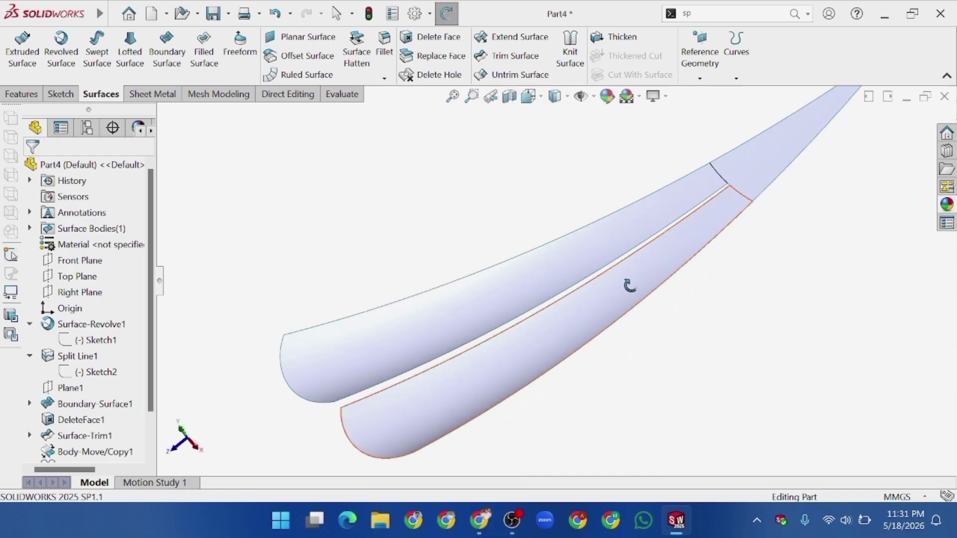
right_click(344, 203)
left_click(371, 215)
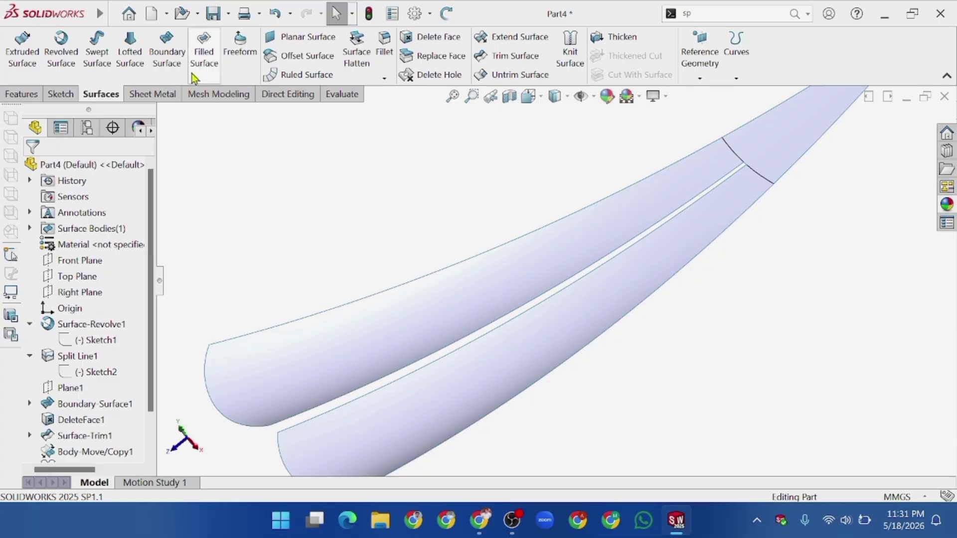
left_click(161, 58)
left_click(417, 374)
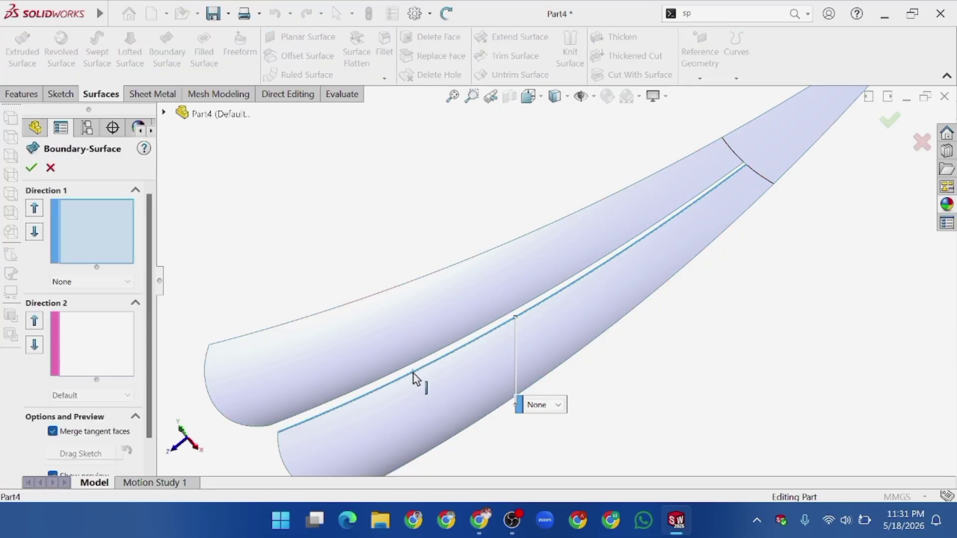
left_click(408, 379)
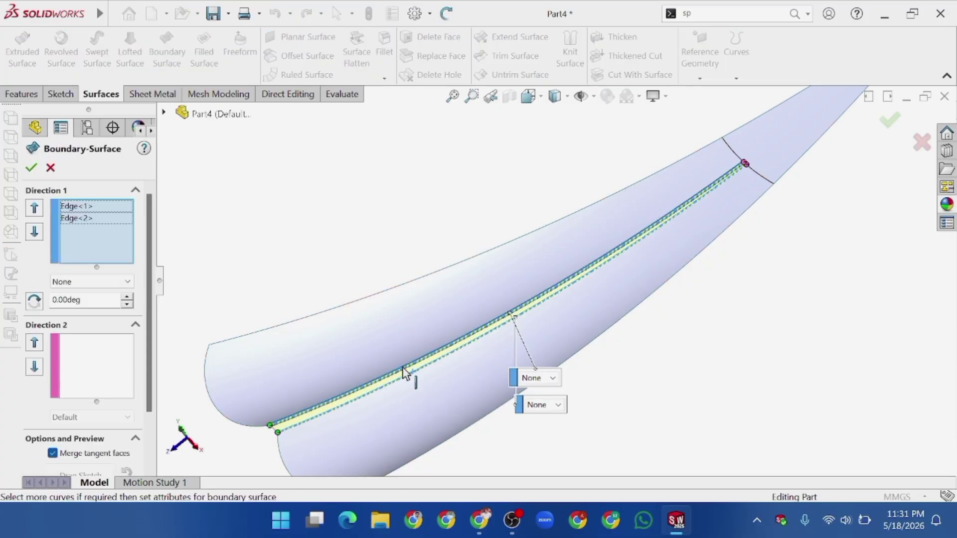
Add the short edge at the gap's narrow end as an open-group Direction 2 curve with Tangency To Face.
left_click(98, 355)
scroll(726, 203, "down", 3)
right_click(94, 356)
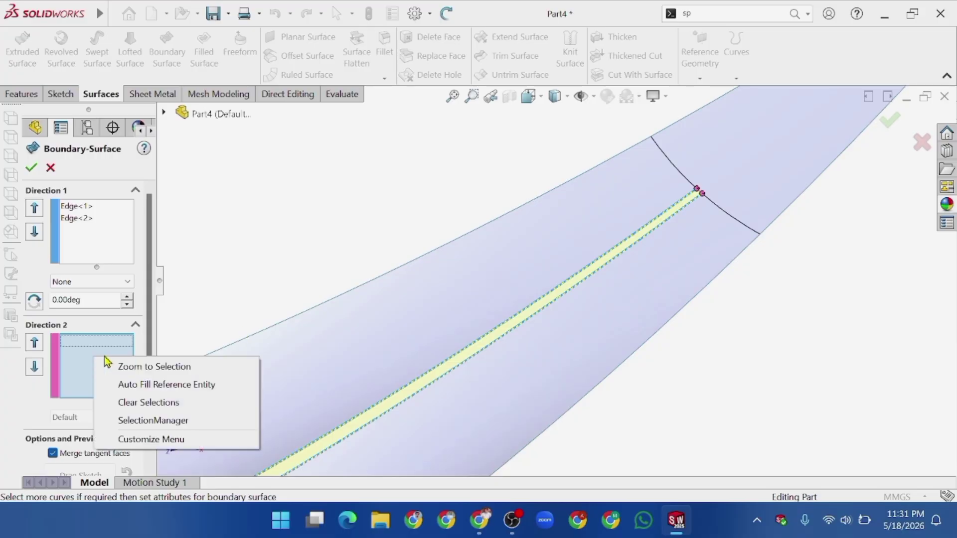
left_click(144, 421)
left_click(673, 125)
scroll(694, 186, "down", 5)
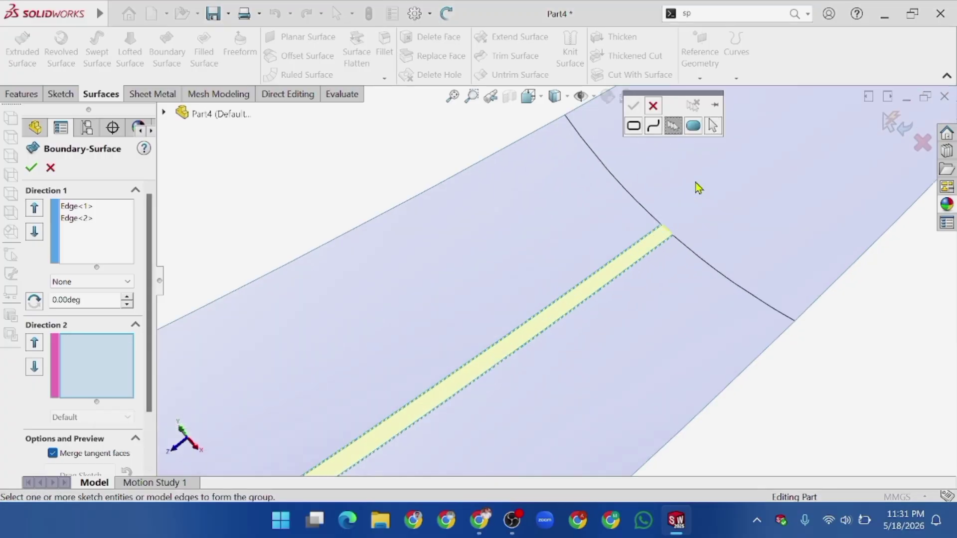
left_click(598, 255)
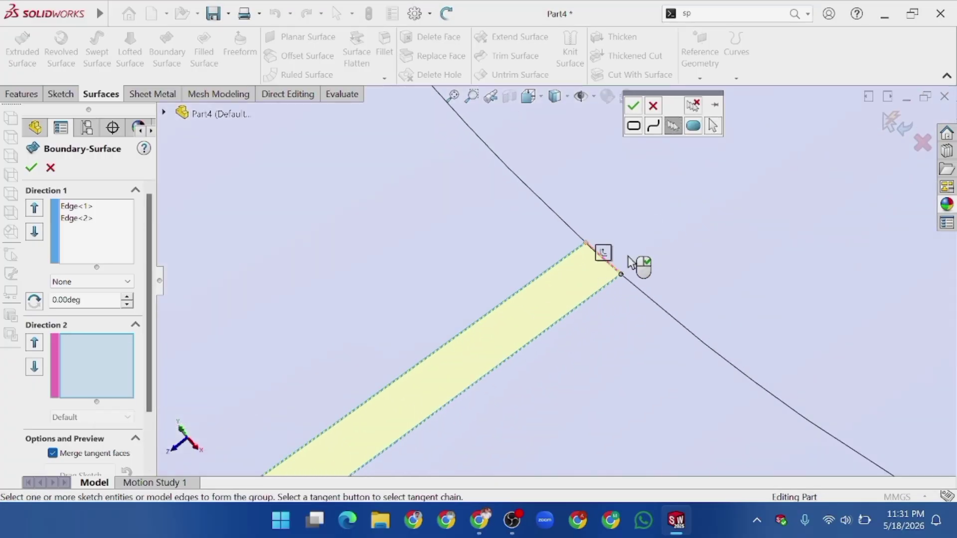
left_click(633, 106)
scroll(509, 321, "up", 2)
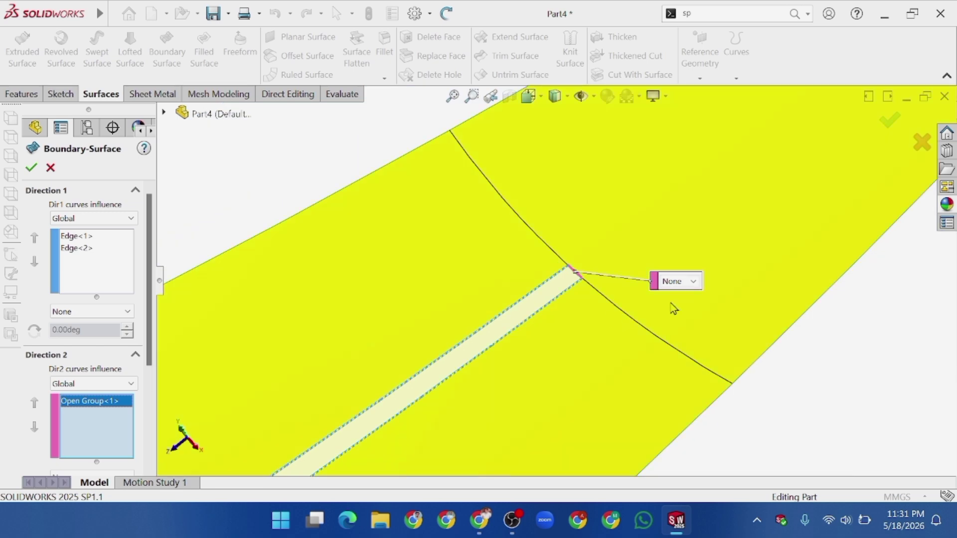
left_click(693, 281)
left_click(691, 314)
scroll(536, 342, "up", 4)
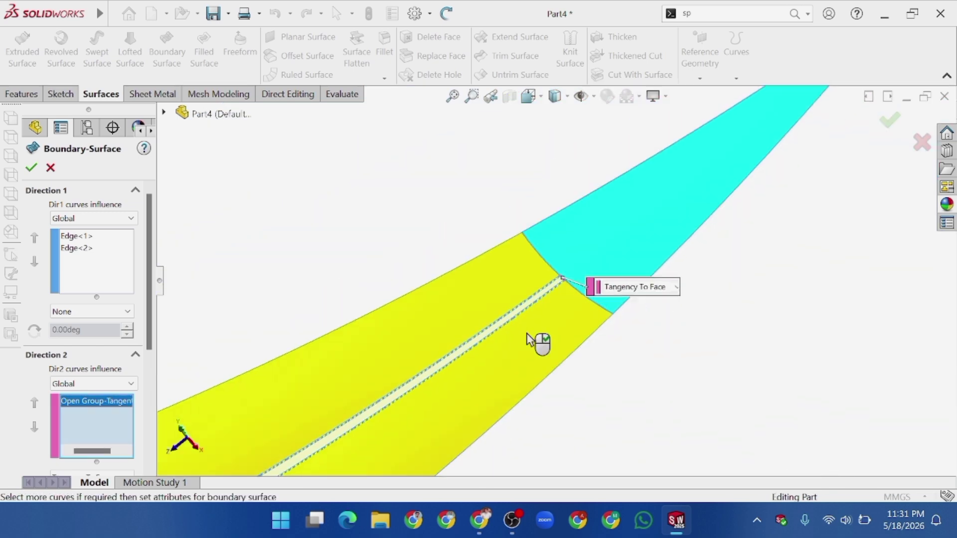
Set both Direction 1 edges of the boundary surface to Tangency To Face.
scroll(395, 391, "down", 3)
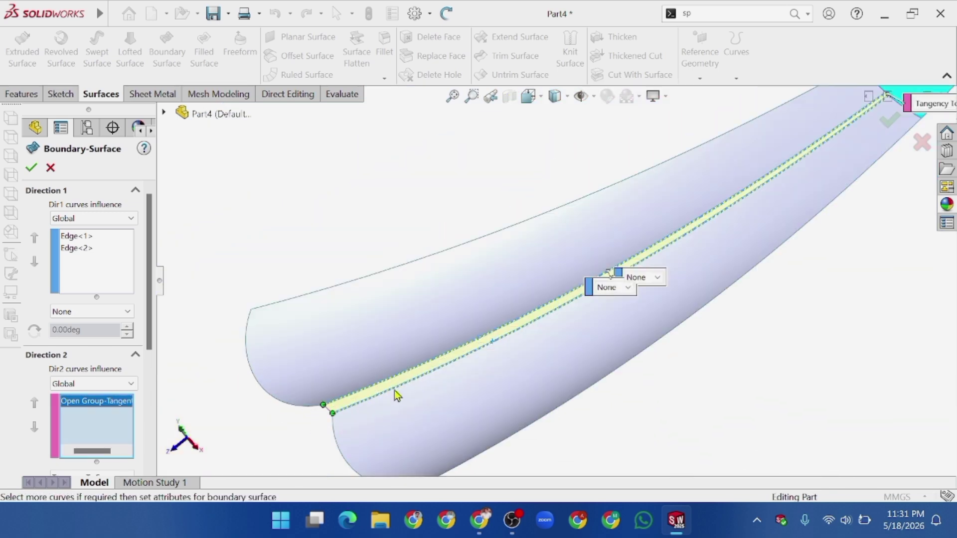
left_click(74, 250)
left_click(92, 312)
left_click(80, 354)
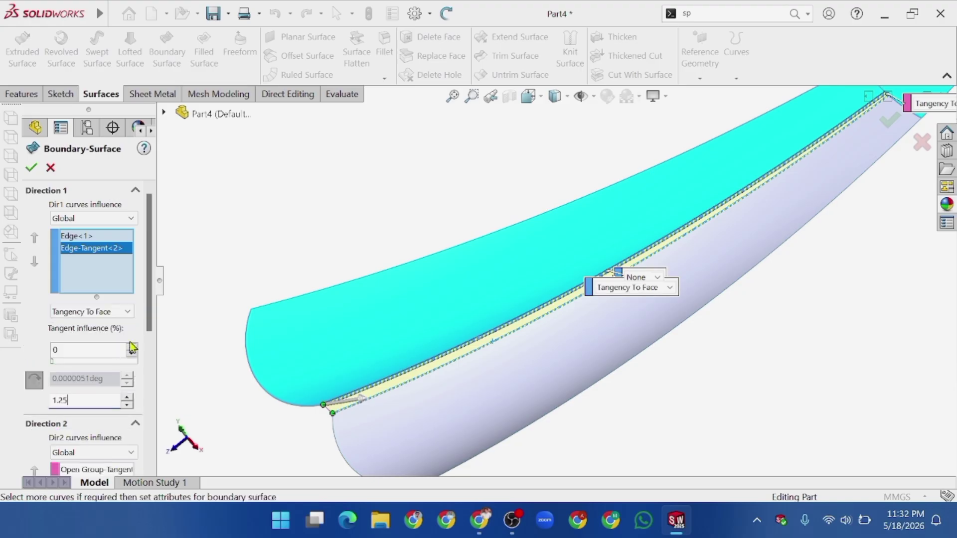
left_click(199, 259)
left_click(86, 243)
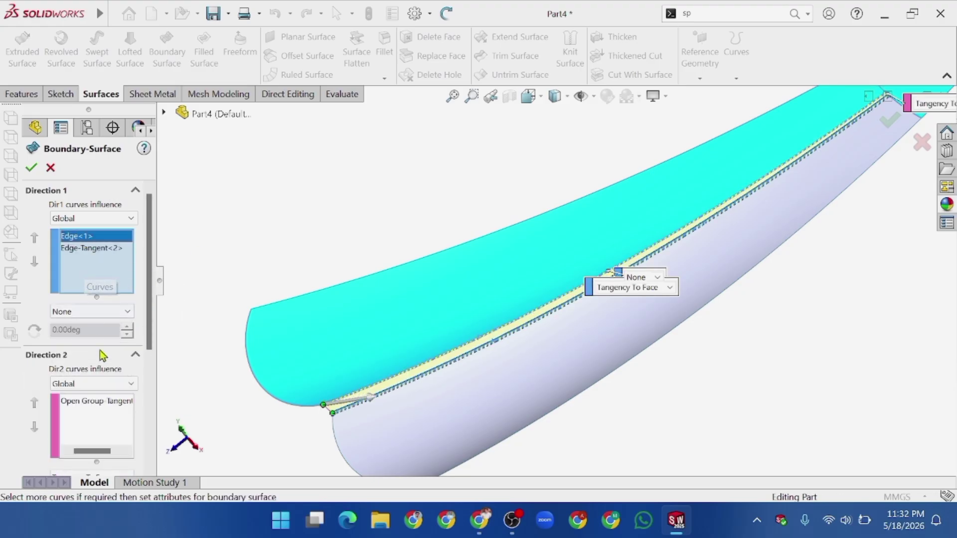
left_click(126, 312)
left_click(89, 346)
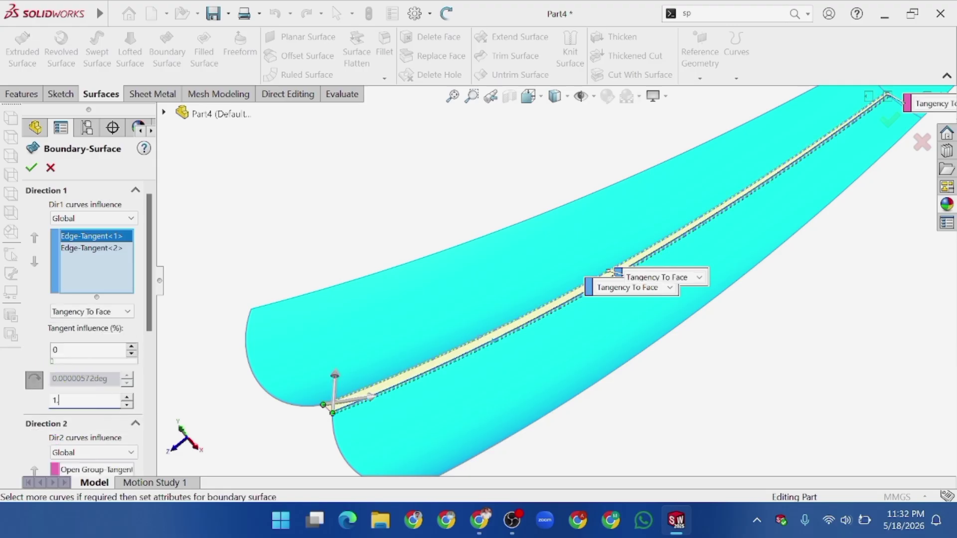
Set the tangent influence of the Direction 1 edges to 100% and create the boundary surface.
left_click(197, 284)
left_click_drag(55, 362, 166, 363)
left_click(88, 251)
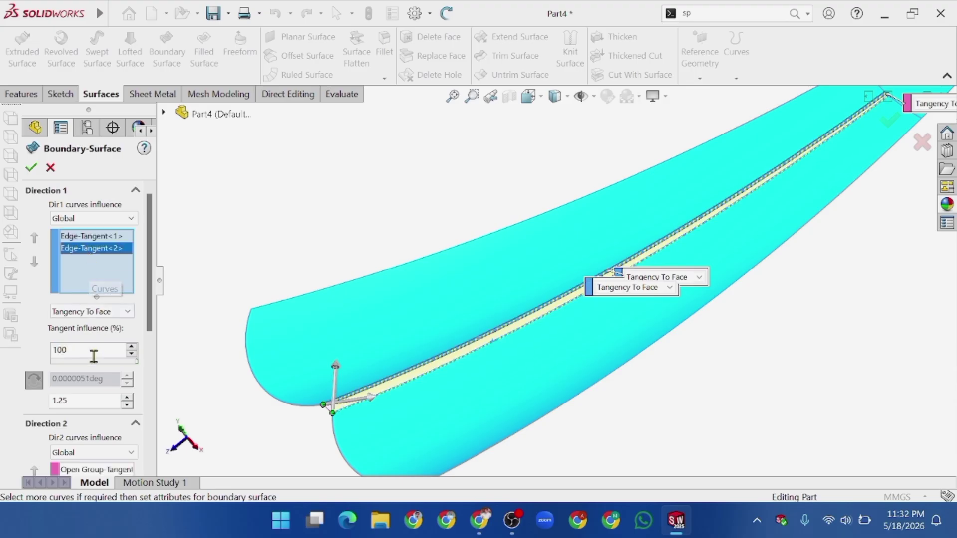
left_click(31, 169)
scroll(732, 194, "down", 2)
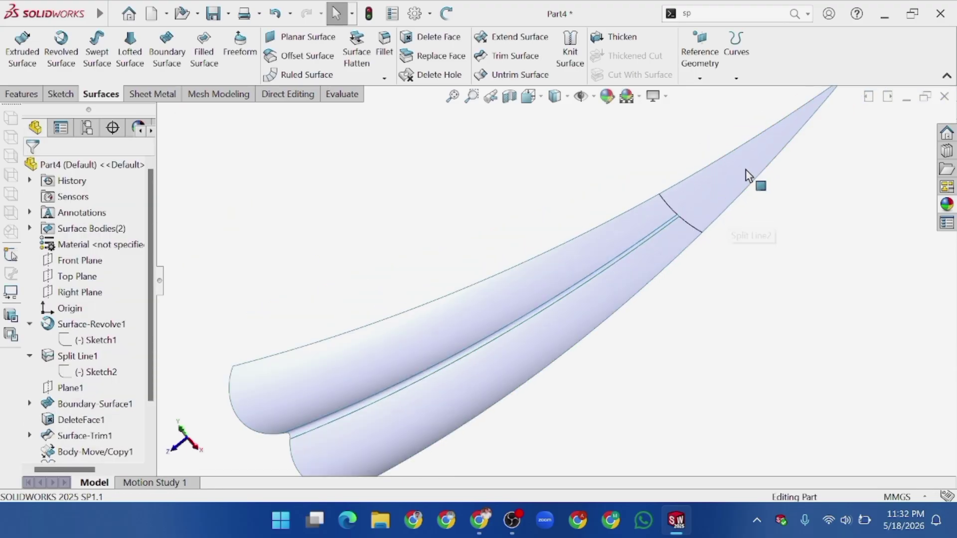
Knit the new boundary strip with the surrounding two-lobed surface body, without creating a solid.
left_click(569, 50)
scroll(618, 262, "down", 4)
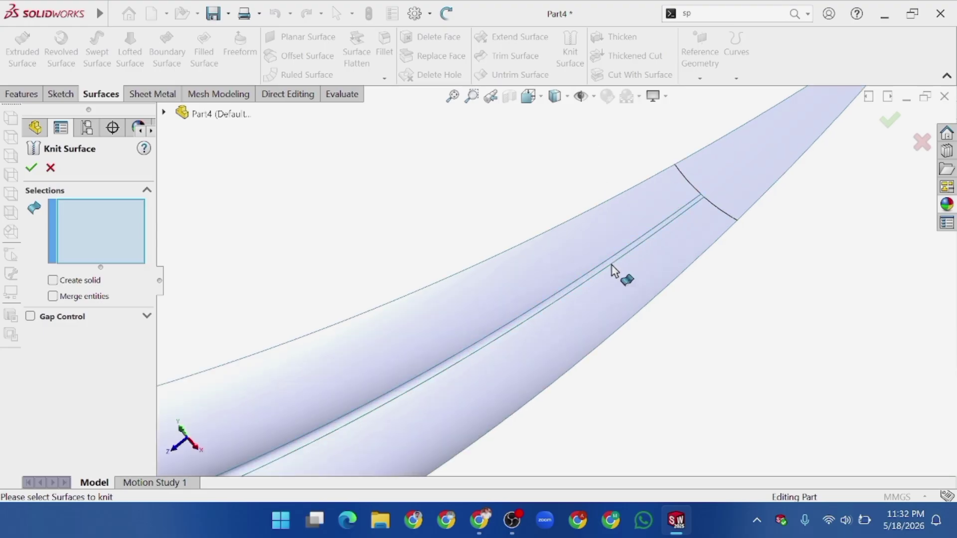
left_click(595, 269)
left_click(440, 282)
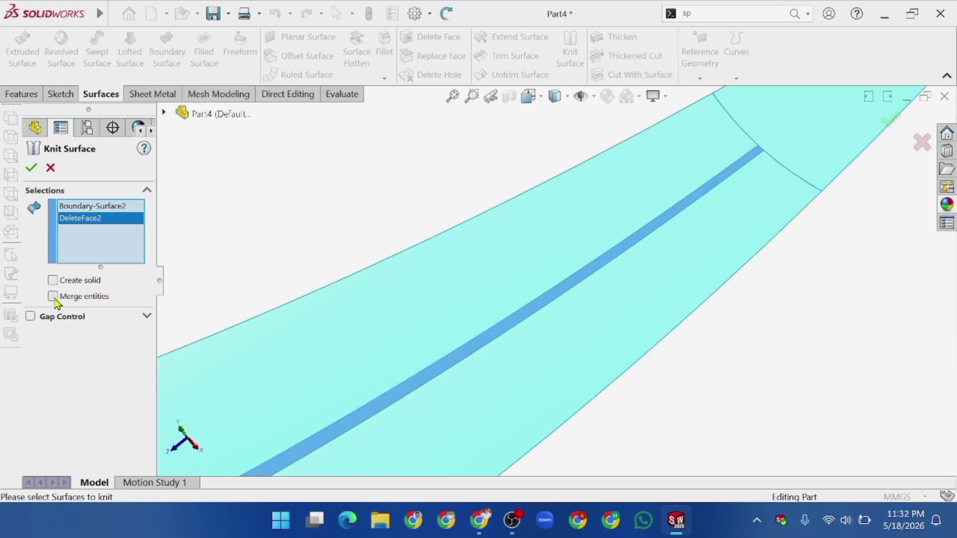
left_click(32, 168)
scroll(423, 262, "up", 8)
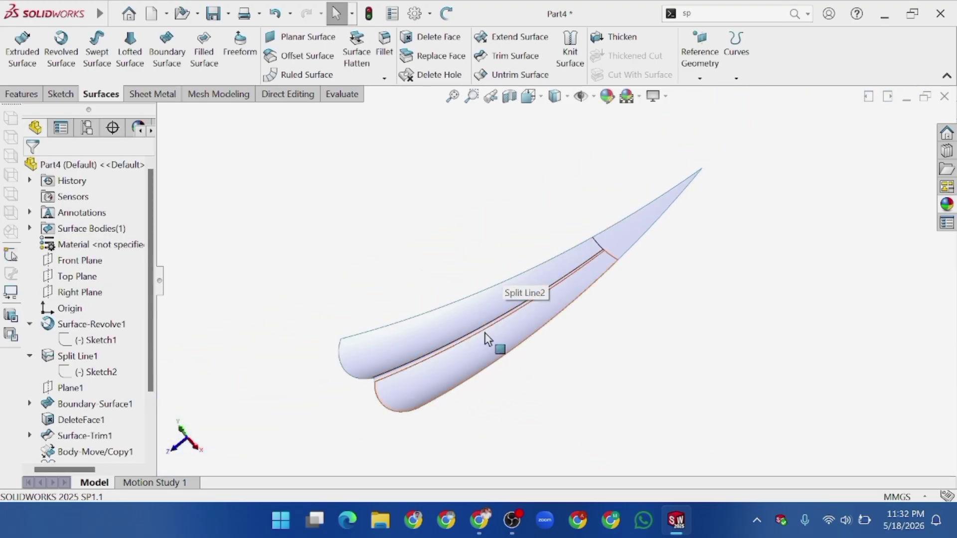
Thicken the knitted two-lobed surface with a thickness of 1 mm.
scroll(484, 333, "down", 2)
left_click(616, 39)
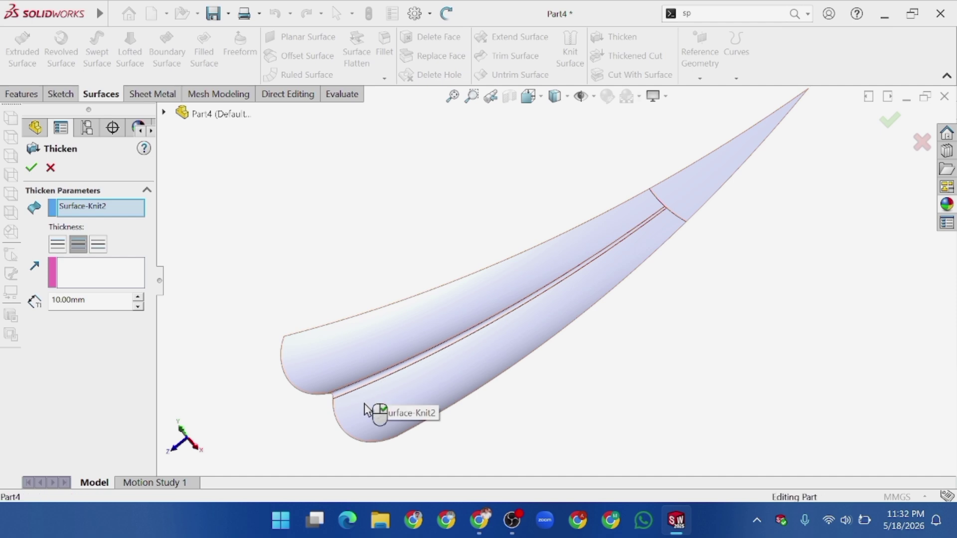
type("1")
key("Return")
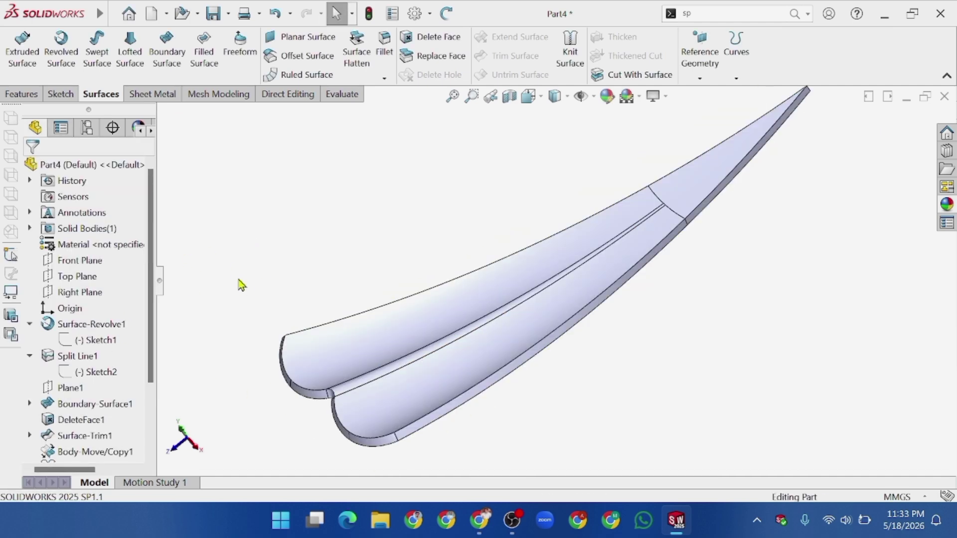
Start a sketch on the Top Plane and draw a construction line from the wedge tip to the middle of the seam's wide end.
left_click(78, 282)
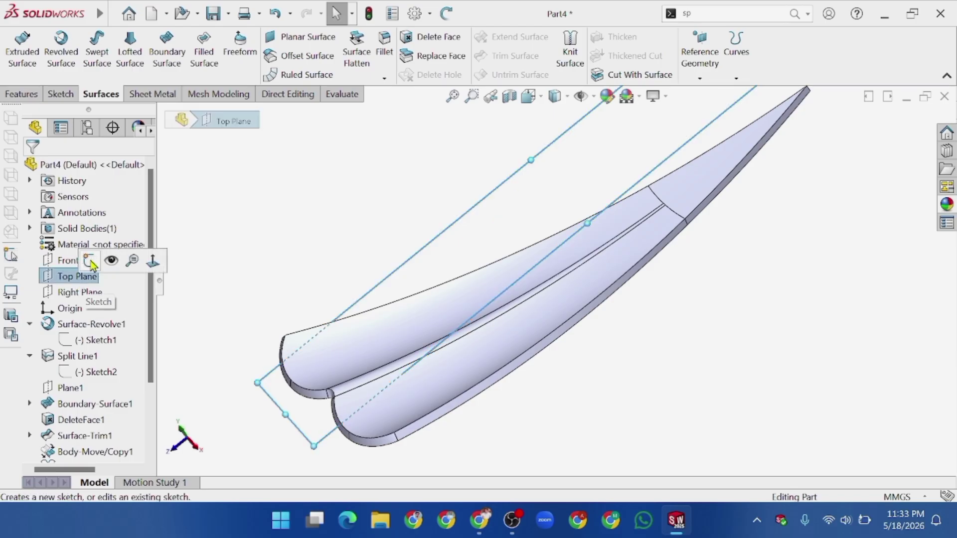
left_click(94, 263)
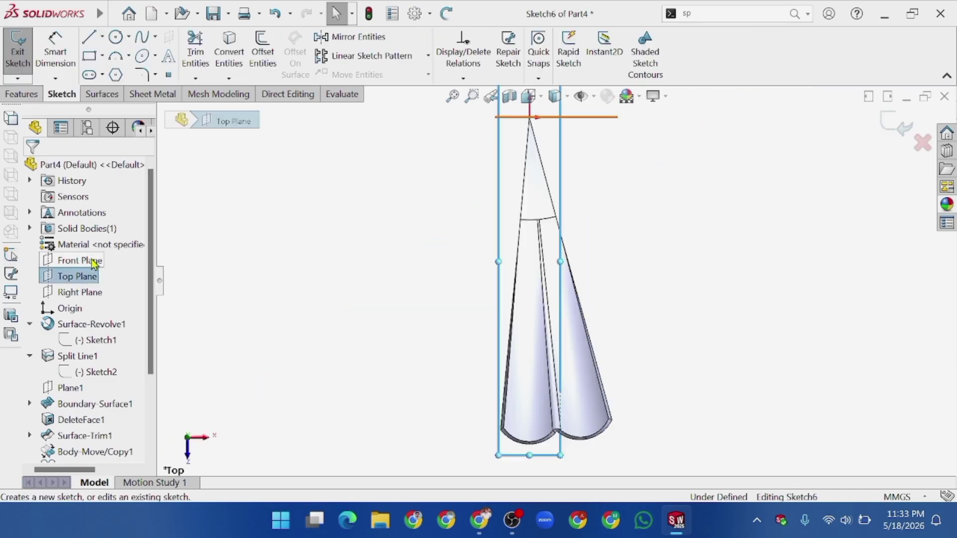
left_click(102, 37)
left_click(122, 73)
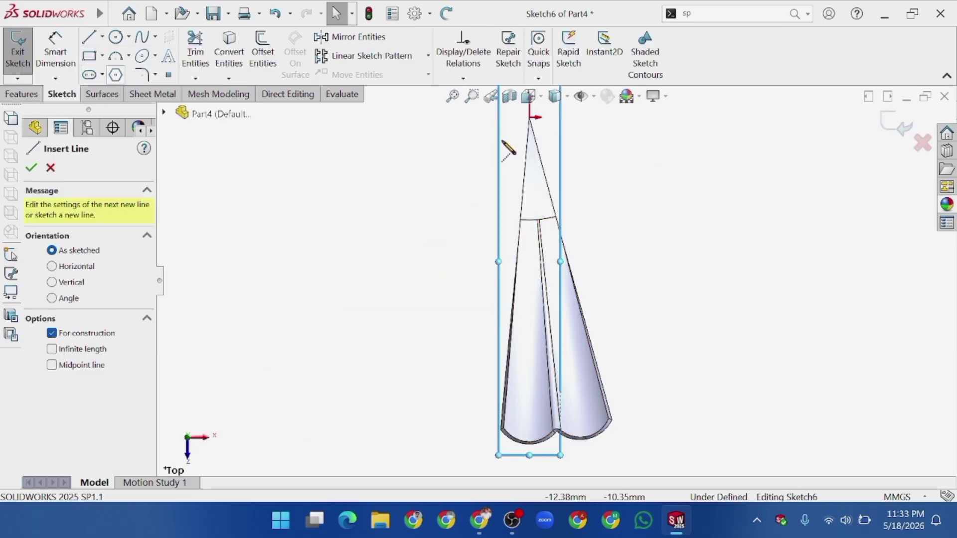
left_click(530, 118)
scroll(562, 435, "down", 3)
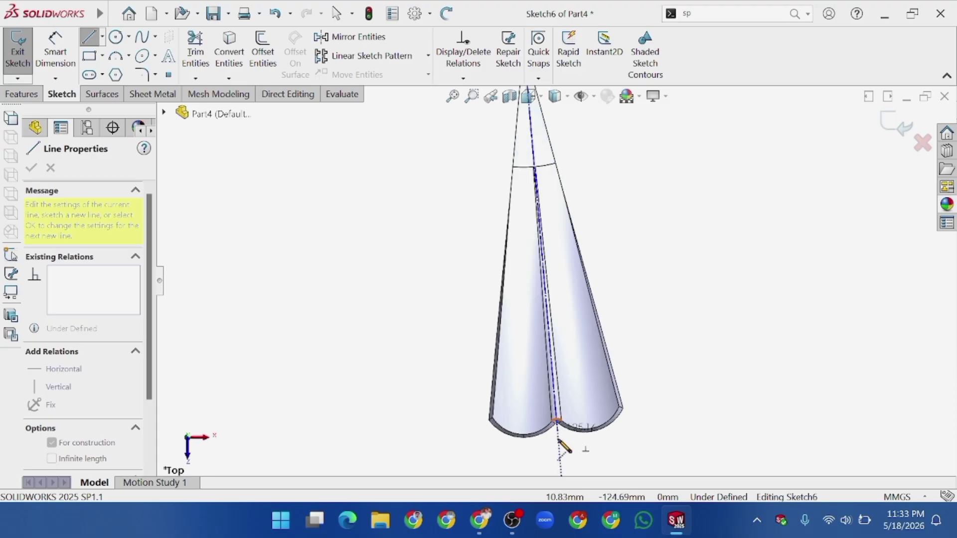
left_click(559, 380)
right_click(561, 382)
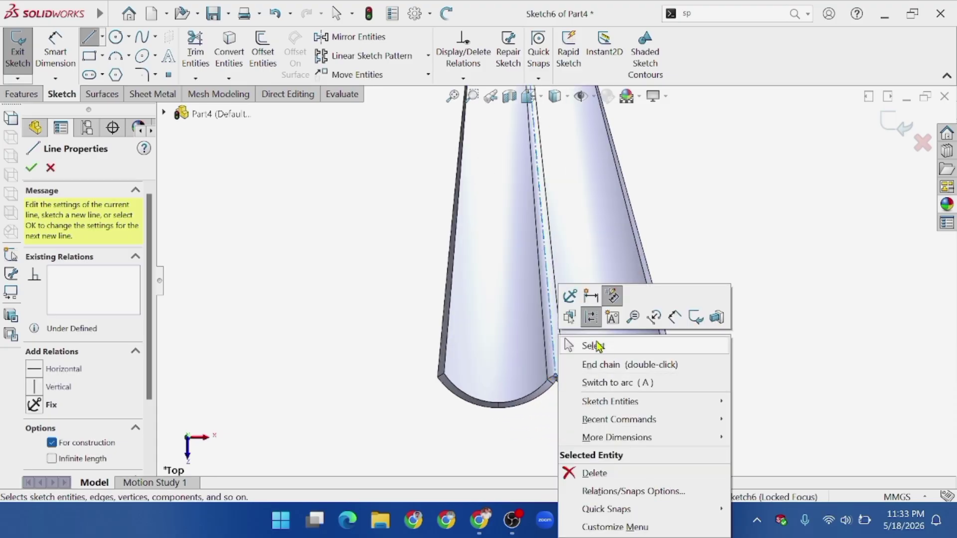
left_click(589, 344)
Sketch two connected solid lines running from one lobe's wide-end midpoint to the wedge tip and on to the other lobe's wide-end midpoint.
left_click(90, 38)
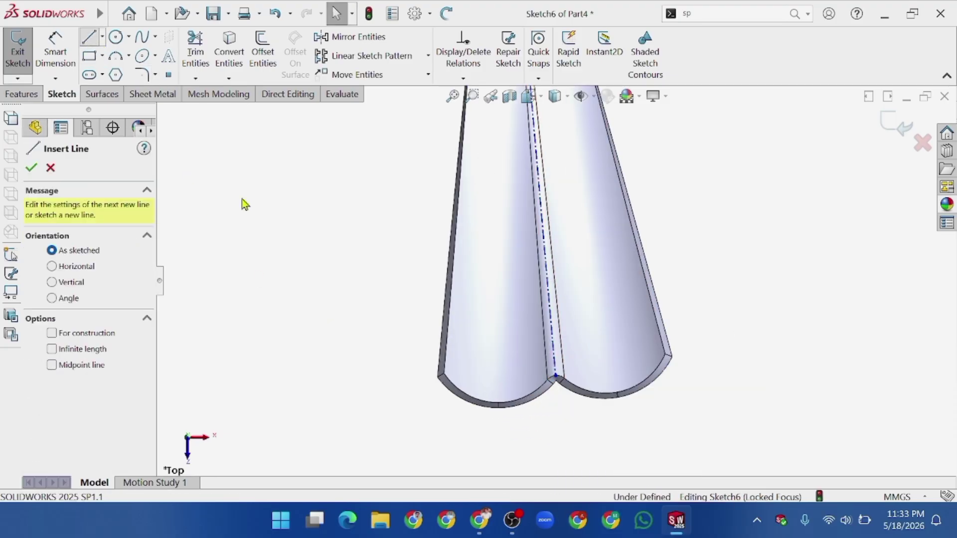
left_click(499, 403)
scroll(546, 213, "up", 3)
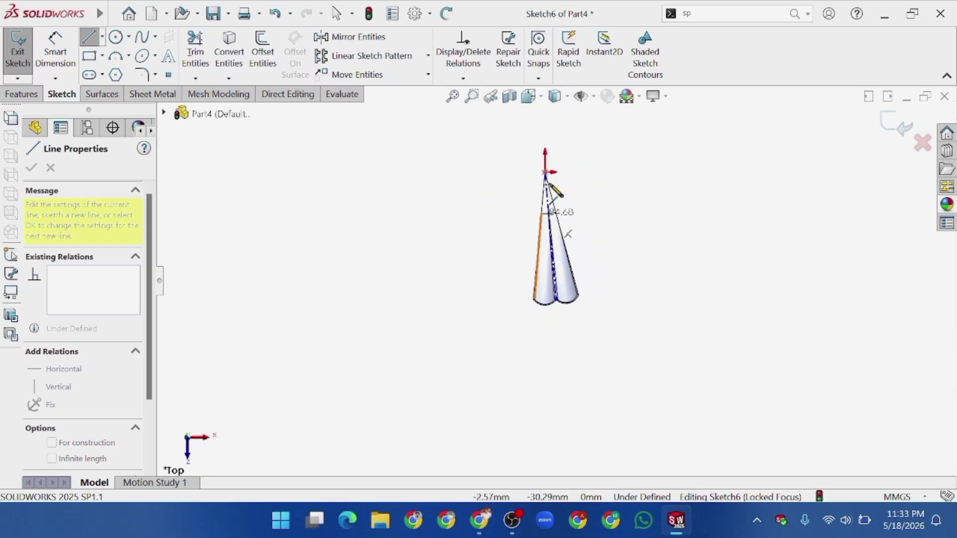
scroll(548, 210, "down", 4)
scroll(577, 323, "down", 4)
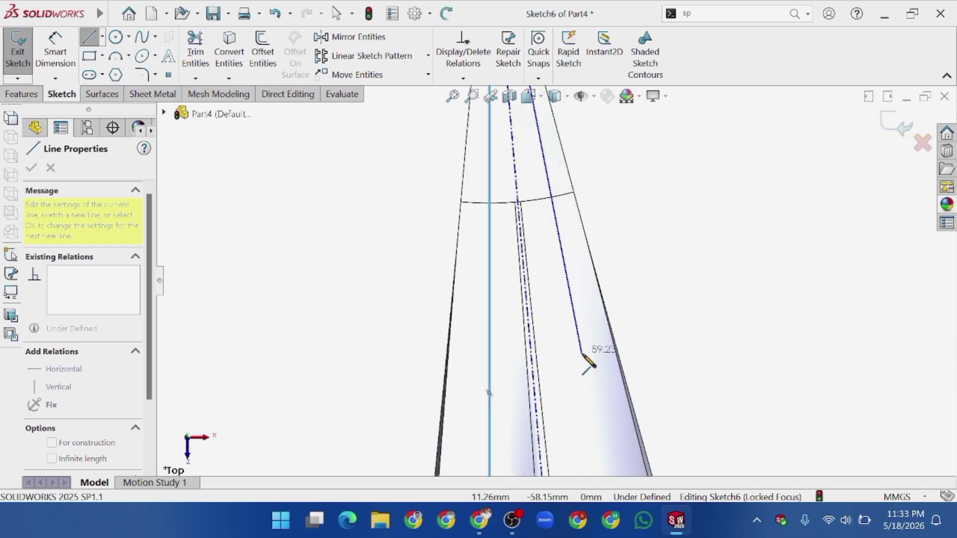
scroll(604, 341, "up", 5)
scroll(563, 368, "down", 5)
scroll(563, 368, "down", 3)
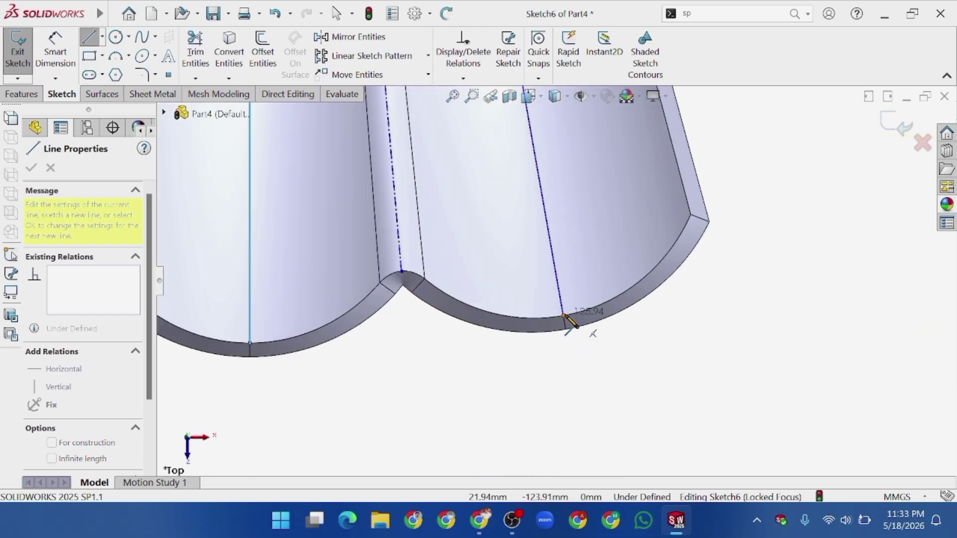
left_click(563, 316)
right_click(564, 316)
left_click(596, 326)
Dimension the angle between the two solid lines as 10°.
left_click(55, 53)
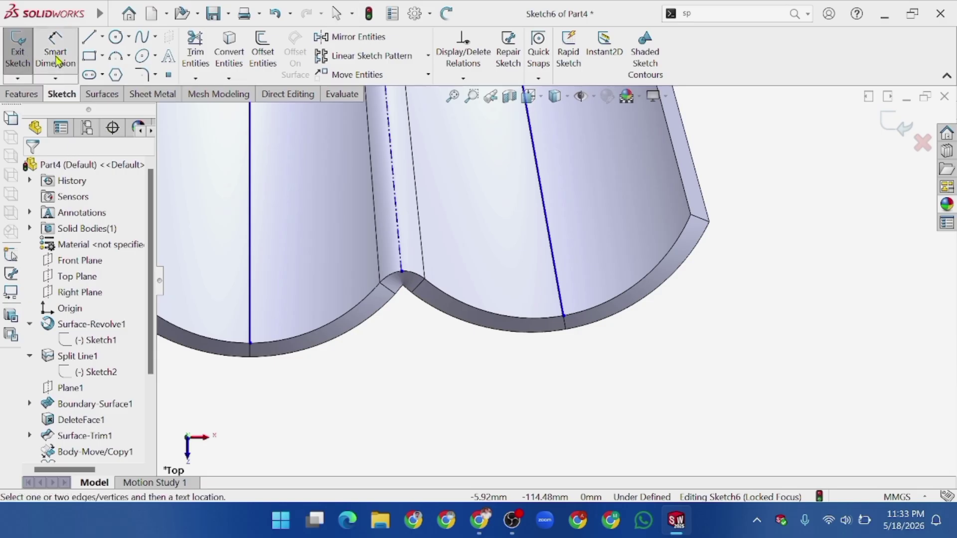
left_click(250, 316)
left_click(559, 291)
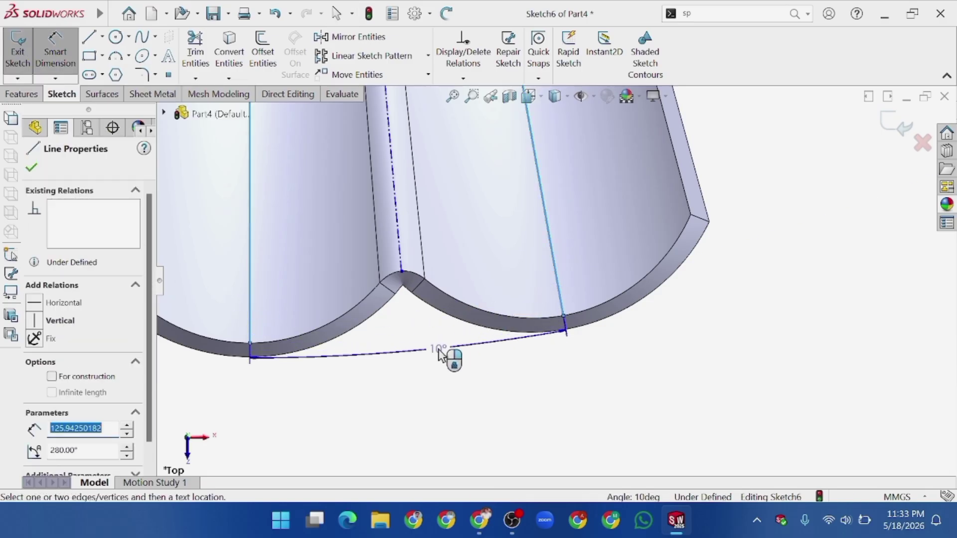
left_click(442, 351)
key("Return")
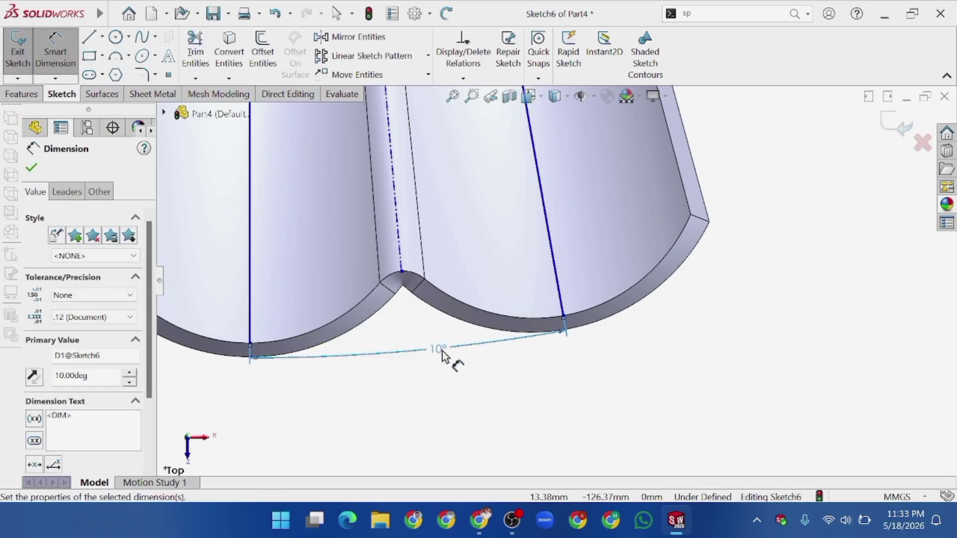
left_click(32, 168)
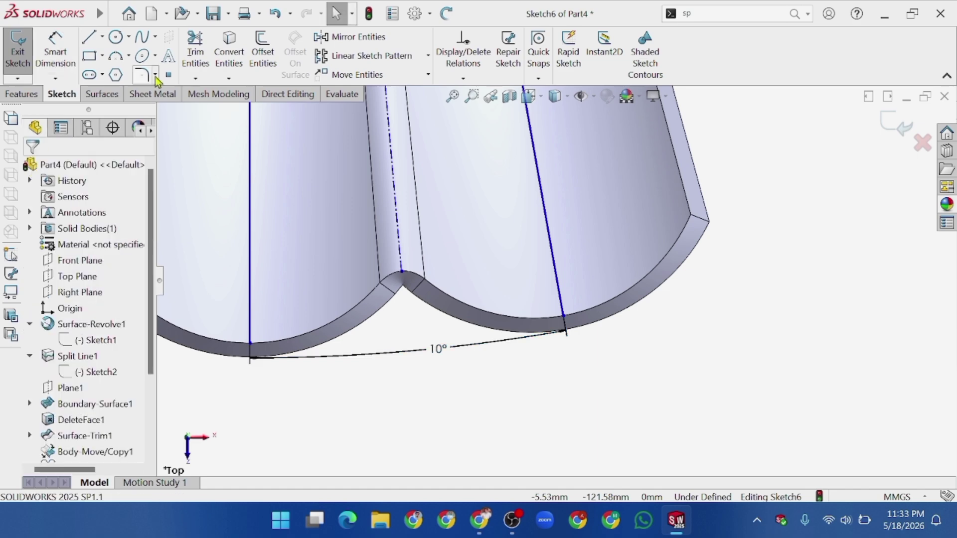
Extend both solid lines beyond the body's wide end and close the sector with a straight line between their outer ends.
left_click(195, 50)
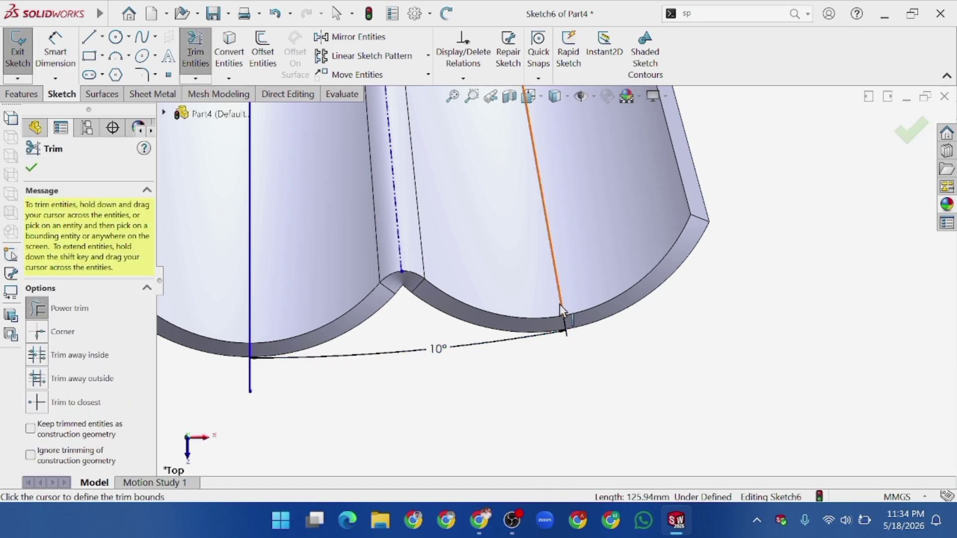
left_click(89, 36)
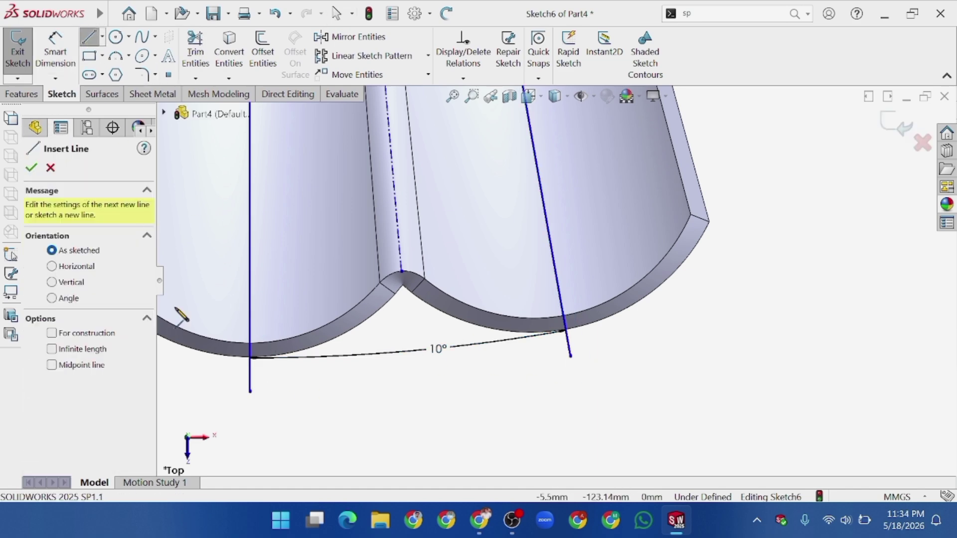
left_click(250, 391)
left_click(570, 356)
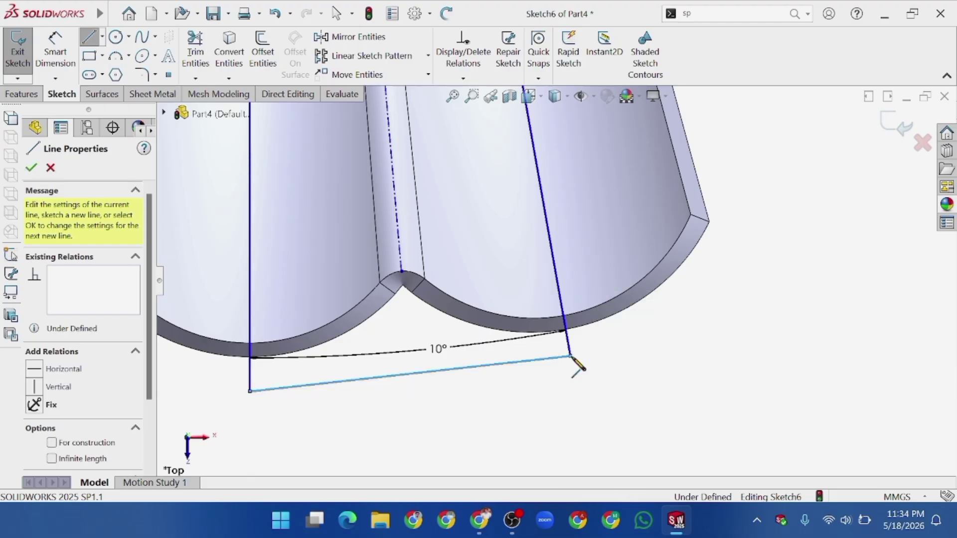
key("Escape")
Cut-extrude the sector profile Through All - Both with the cut side flipped, so only the material inside the sector is kept.
left_click(21, 94)
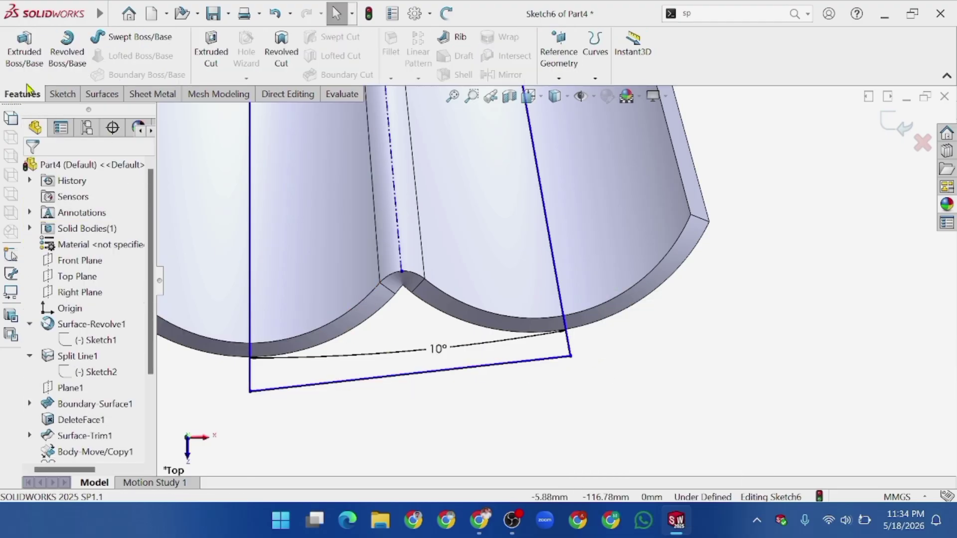
left_click(211, 52)
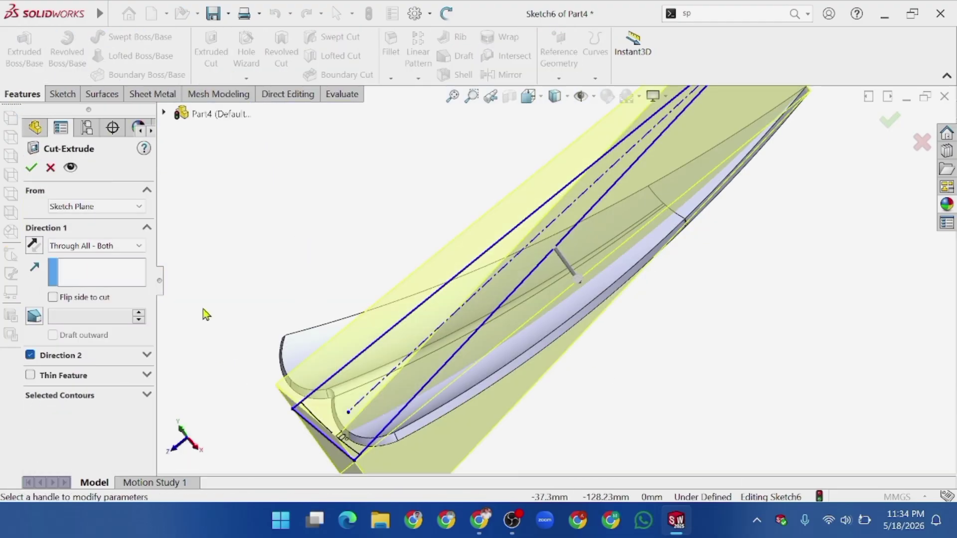
left_click(52, 298)
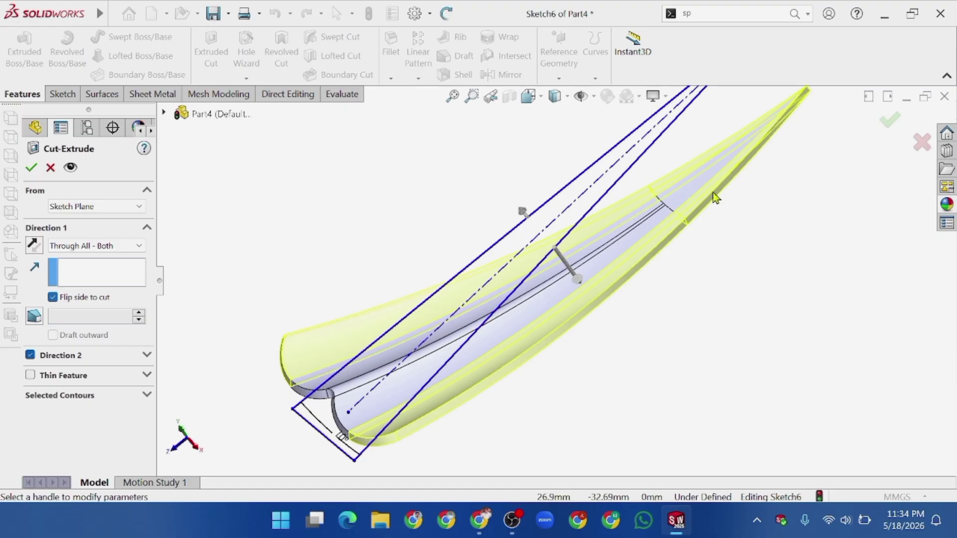
left_click(31, 168)
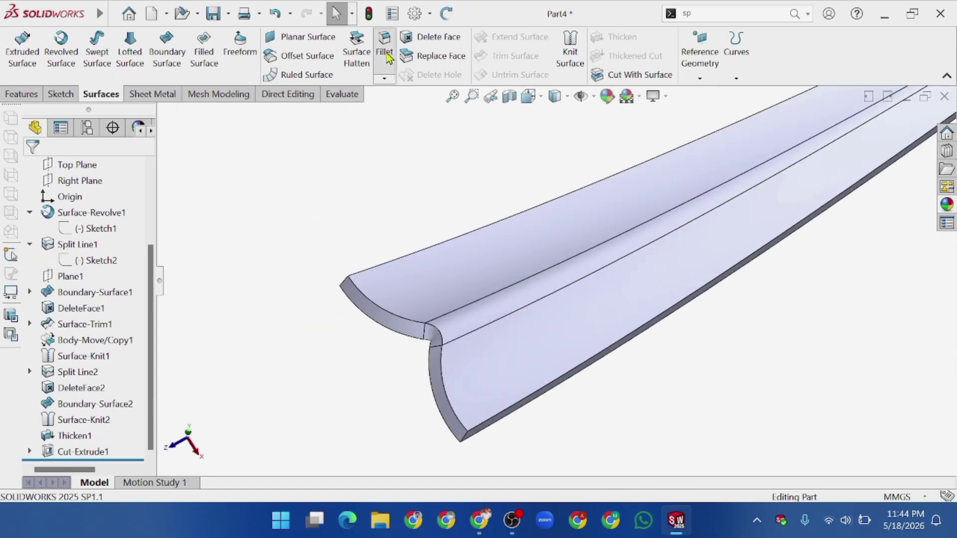
Fillet the four upper and lower edges of the segment's wide end face with a symmetric 0.95 mm radius.
left_click(385, 54)
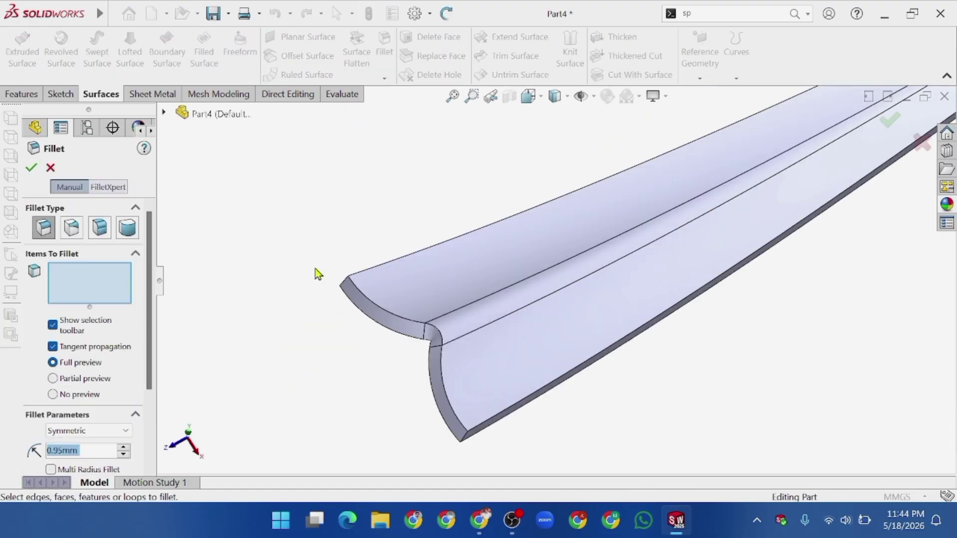
left_click(379, 312)
left_click(386, 333)
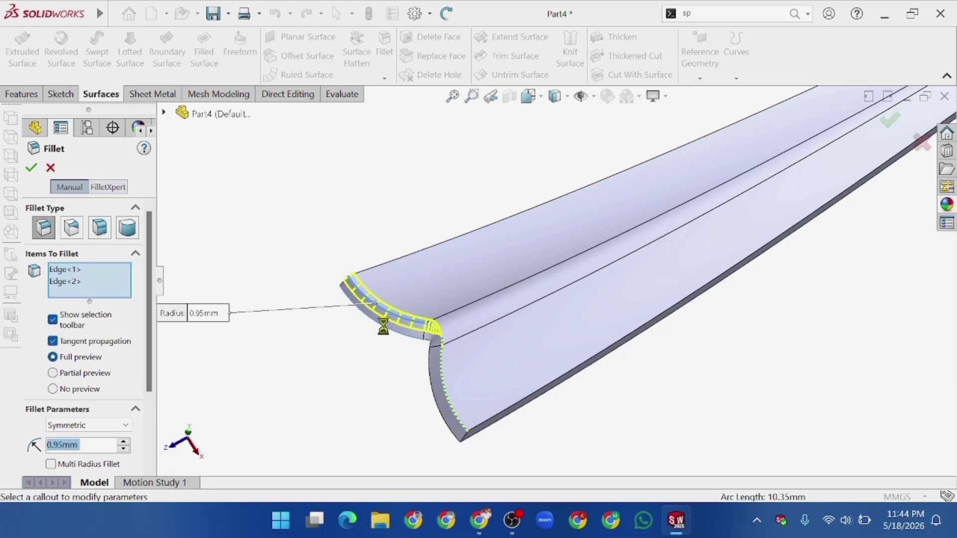
left_click(439, 419)
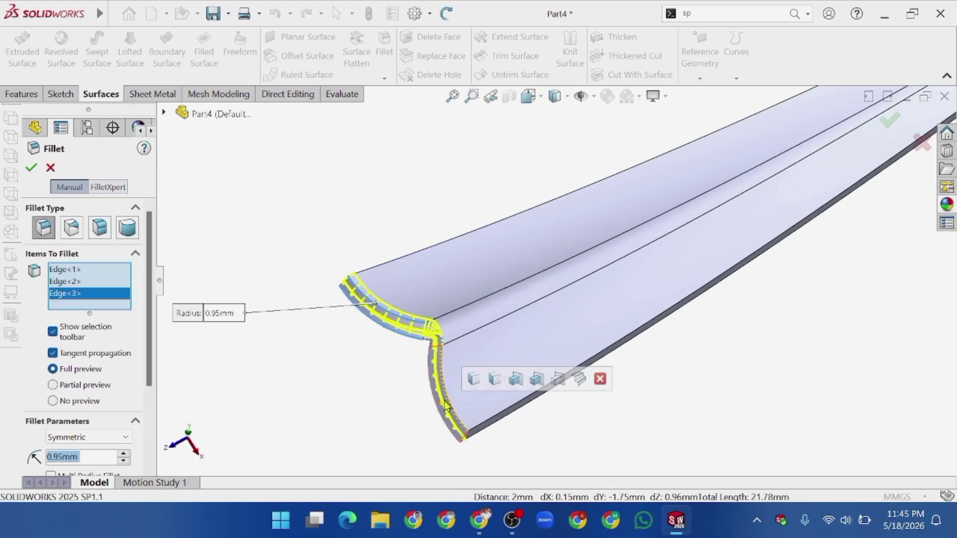
left_click(441, 399)
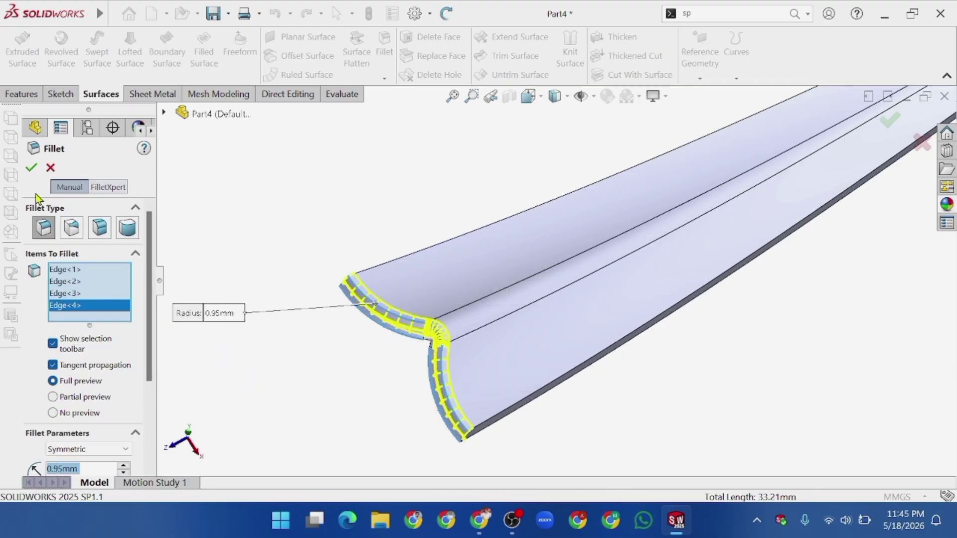
left_click(30, 171)
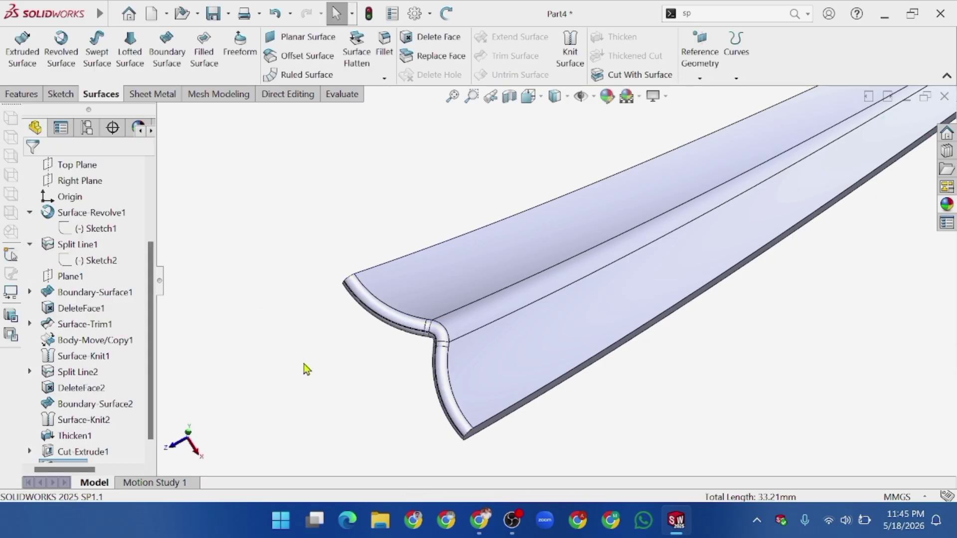
Start a circular pattern about the short edge at the wedge tip, with 36 equally spaced instances over 360°.
scroll(409, 328, "up", 5)
scroll(774, 171, "up", 1)
scroll(775, 171, "down", 2)
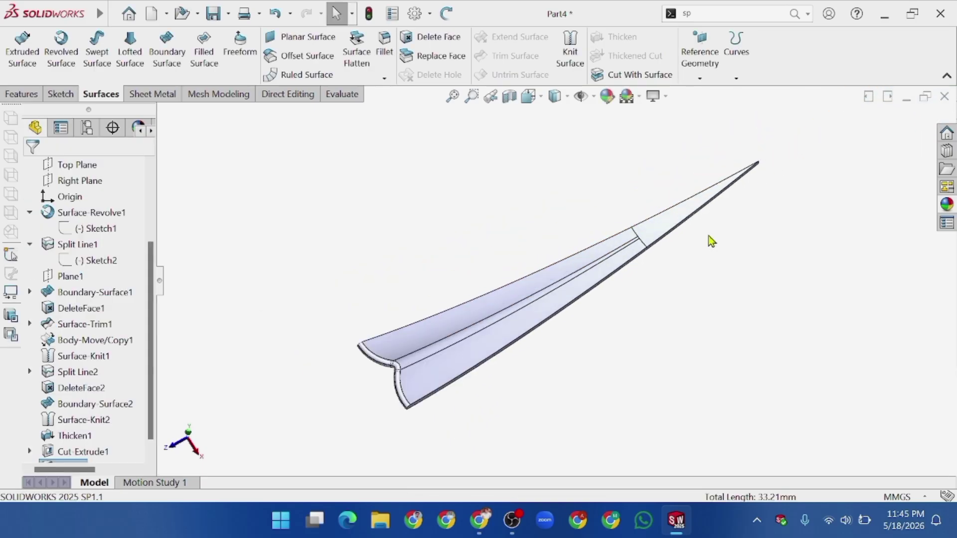
scroll(692, 238, "down", 5)
scroll(551, 274, "up", 4)
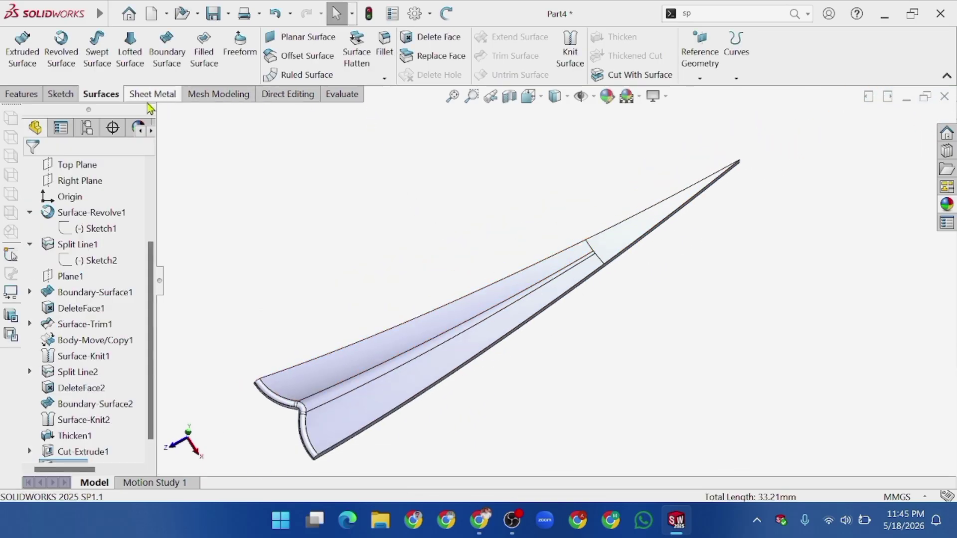
left_click(21, 94)
left_click(417, 79)
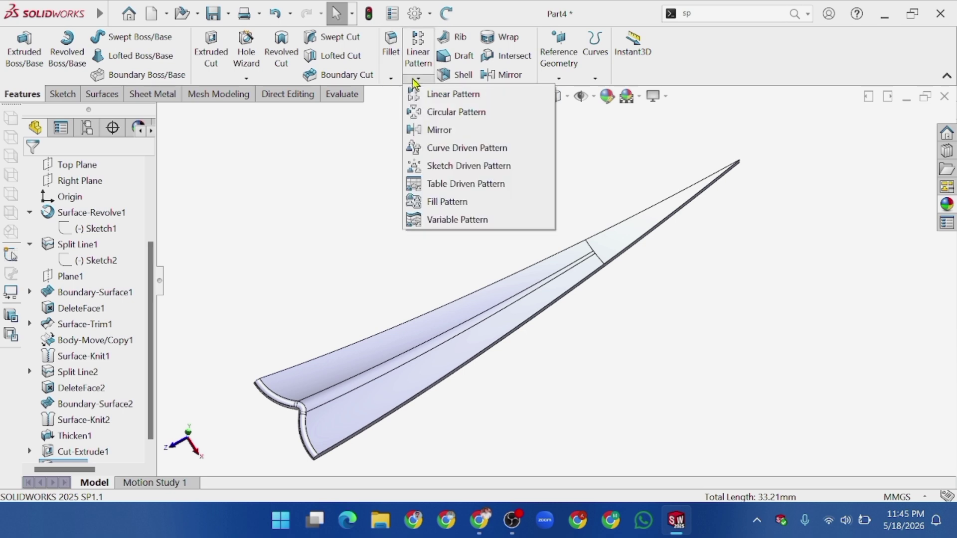
left_click(449, 113)
scroll(739, 169, "down", 3)
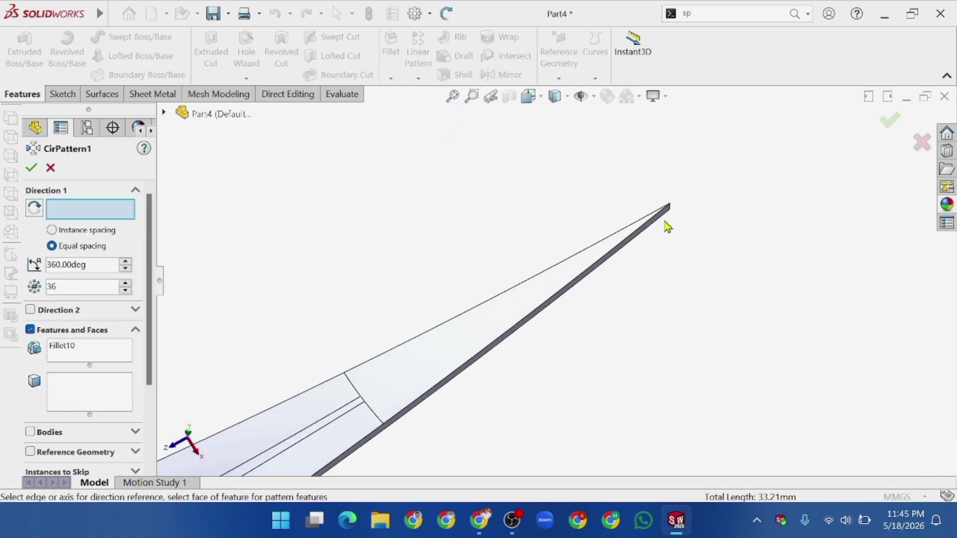
left_click(613, 244)
Pattern the filleted segment as a solid body and complete the circular pattern.
scroll(519, 322, "up", 2)
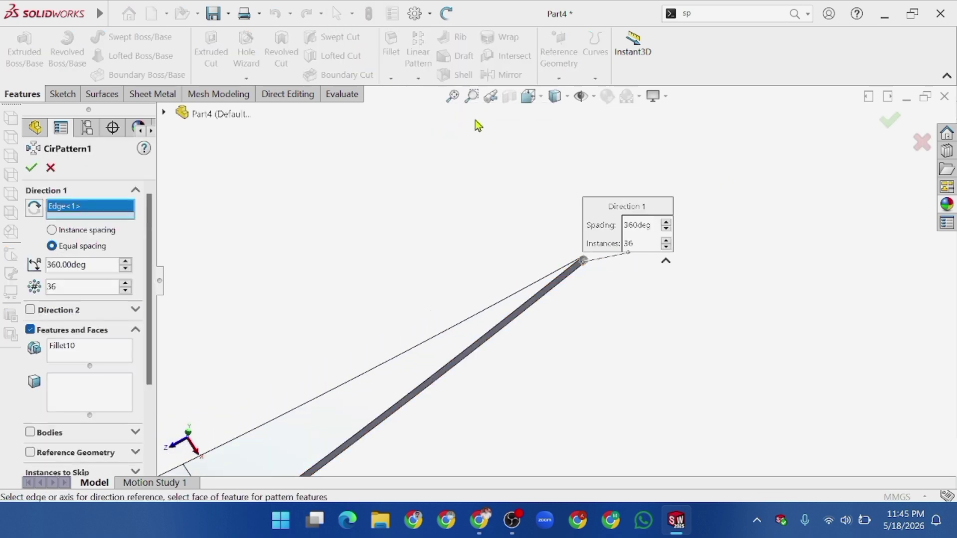
scroll(500, 258, "up", 3)
scroll(483, 324, "down", 5)
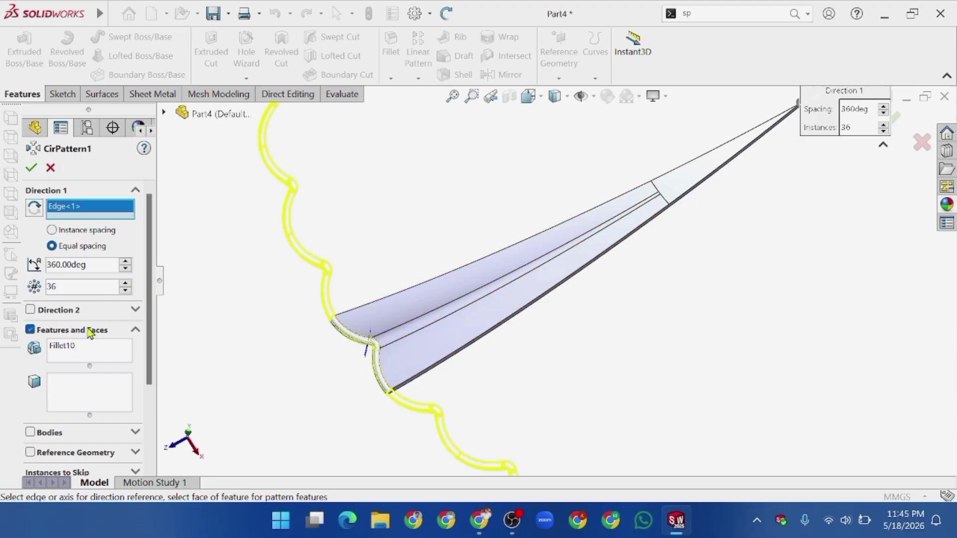
left_click(30, 432)
left_click(415, 352)
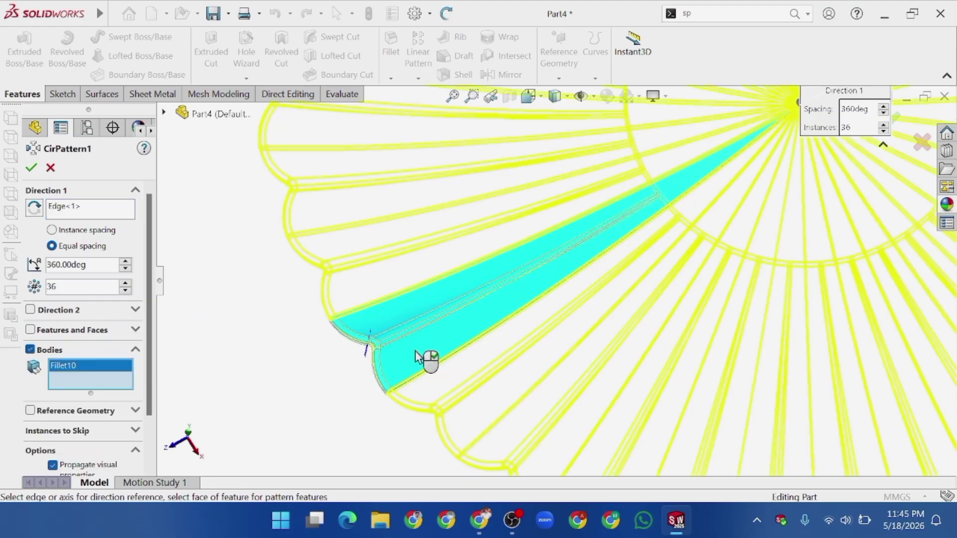
scroll(410, 376, "up", 4)
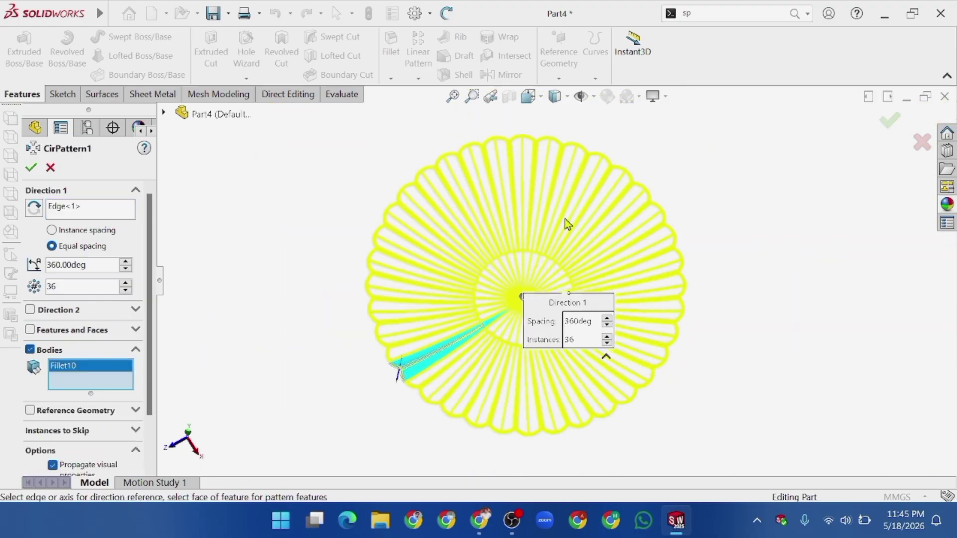
scroll(123, 429, "down", 3)
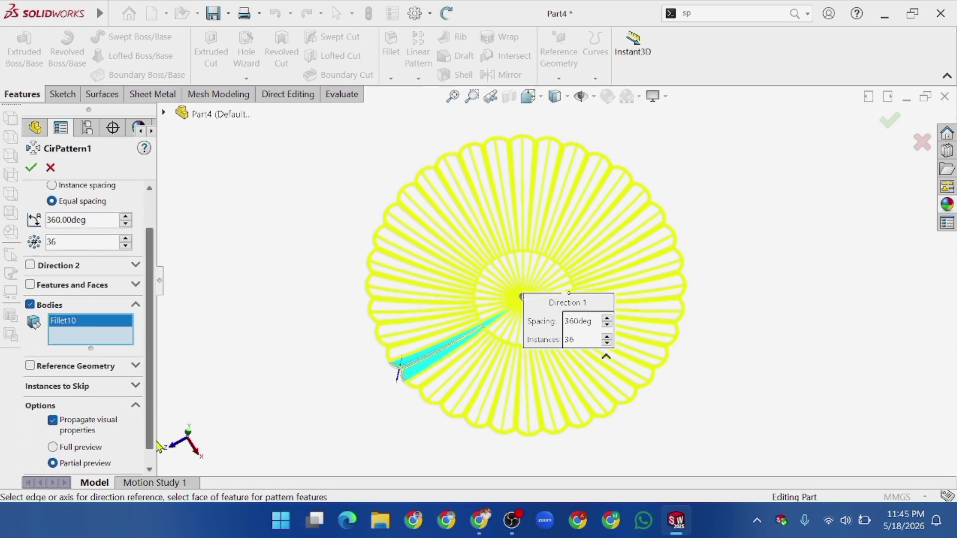
scroll(100, 349, "up", 2)
left_click(31, 168)
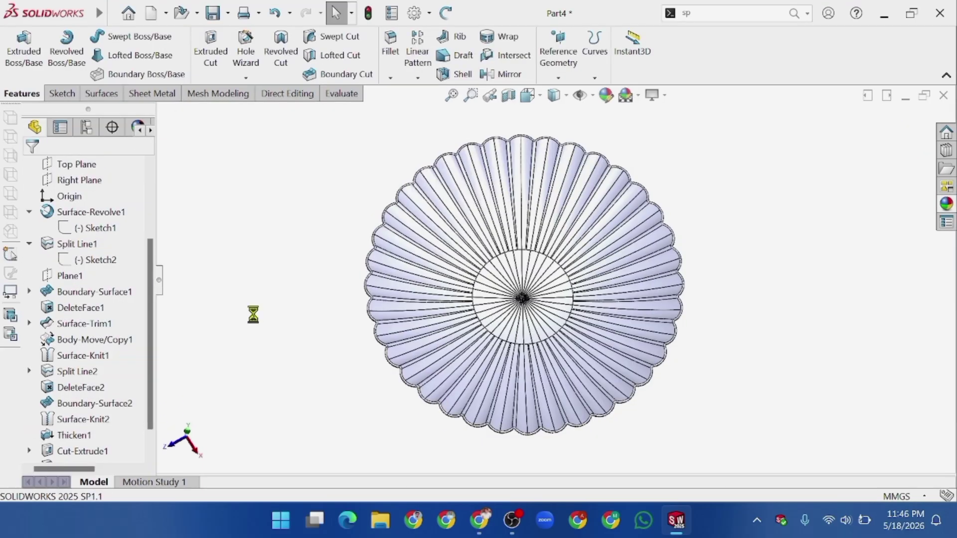
Combine all the patterned segment bodies into one solid with the Add operation.
left_click(707, 15)
type("com")
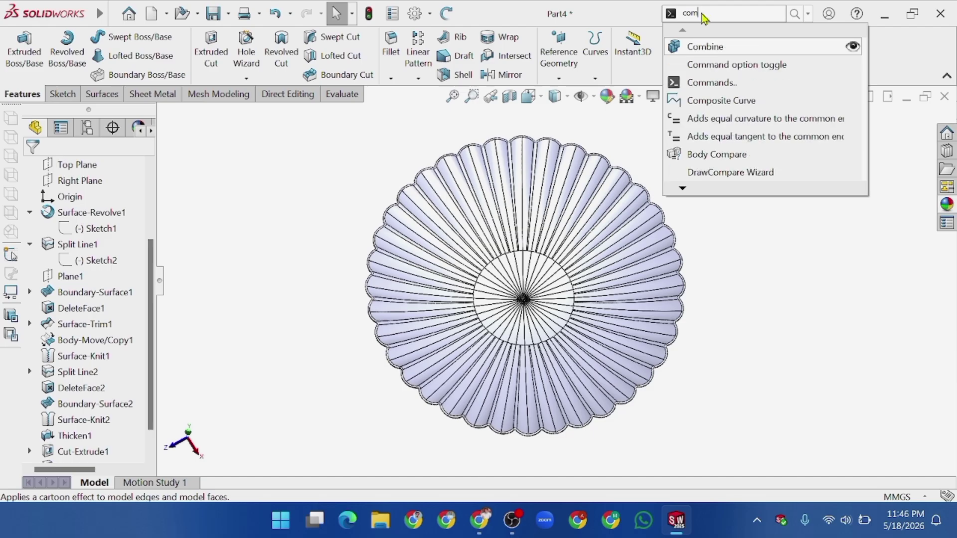
left_click(697, 45)
left_click_drag(693, 132, 326, 449)
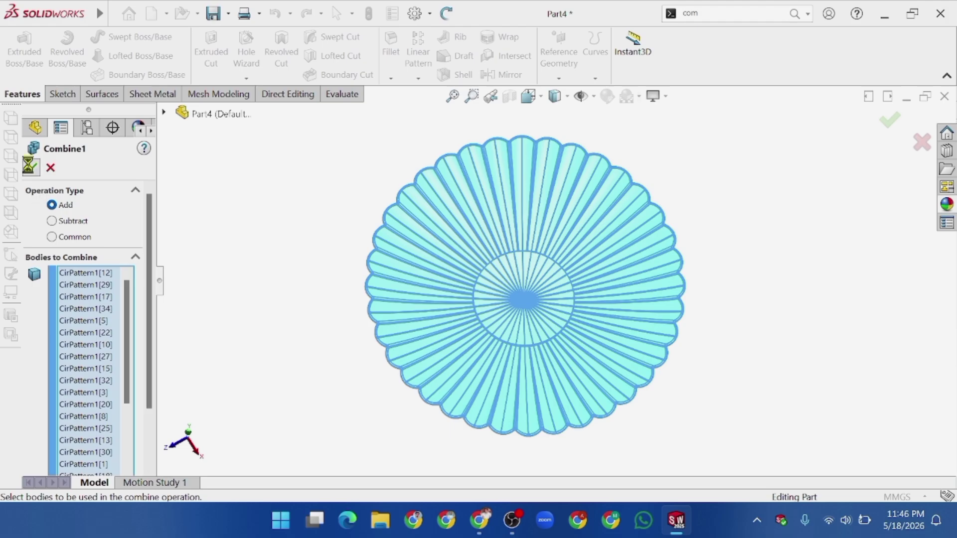
right_click(270, 344)
left_click(248, 326)
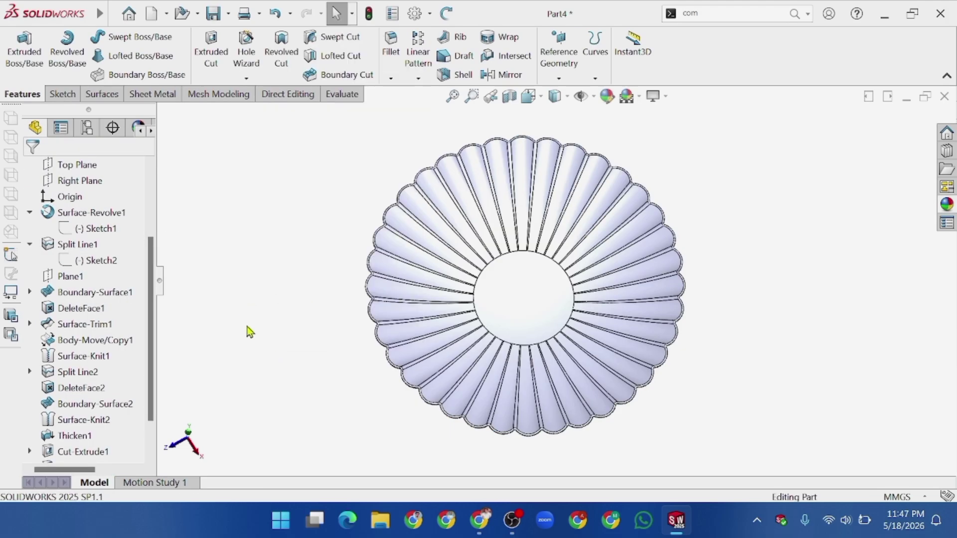
Examine the combined scalloped dish from above and from the side.
mouse_move(254, 336)
middle_mouse_down()
mouse_move(305, 255)
mouse_move(250, 202)
mouse_move(264, 333)
middle_mouse_up()
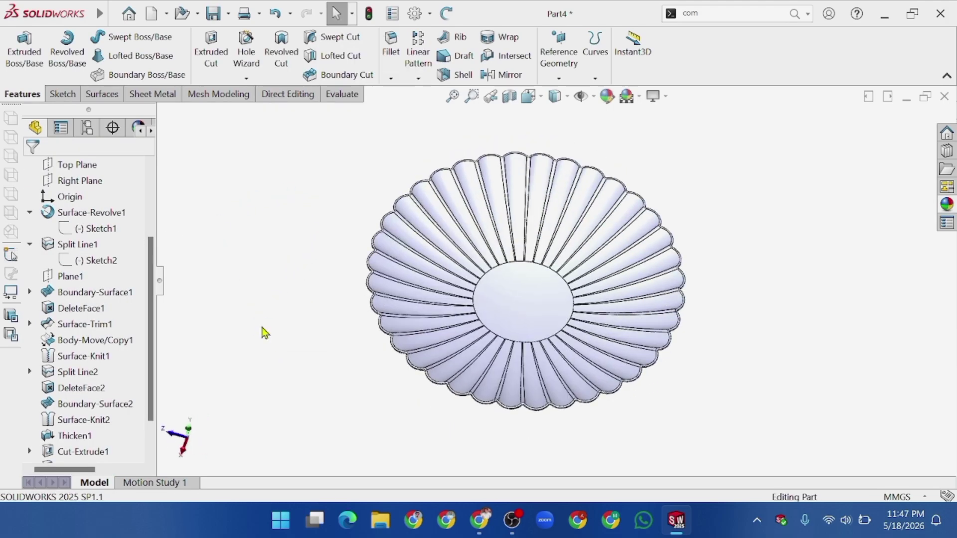
middle_click_drag(288, 295, 259, 233)
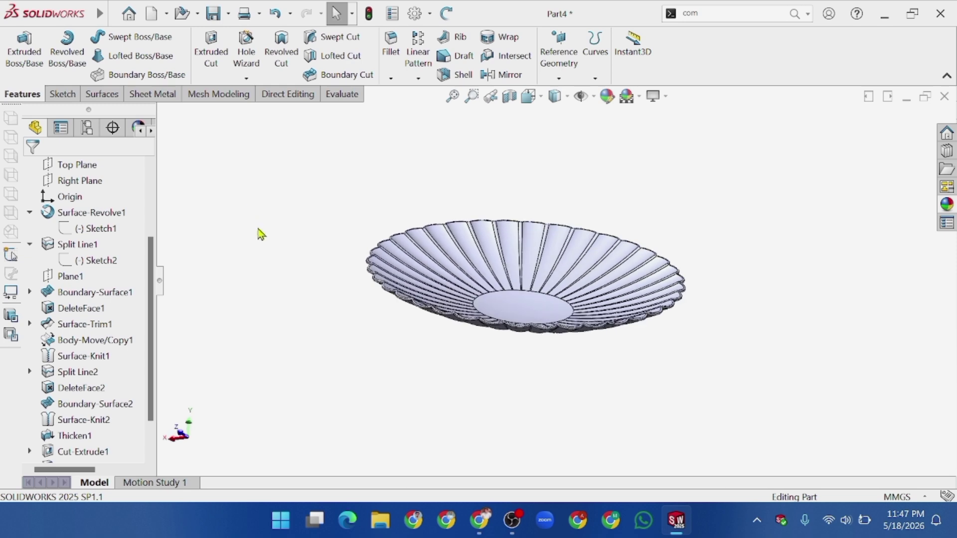
right_click(259, 233)
left_click(281, 291)
mouse_move(293, 312)
left_mouse_down()
mouse_move(306, 259)
mouse_move(315, 291)
mouse_move(305, 316)
left_mouse_up()
right_click(257, 251)
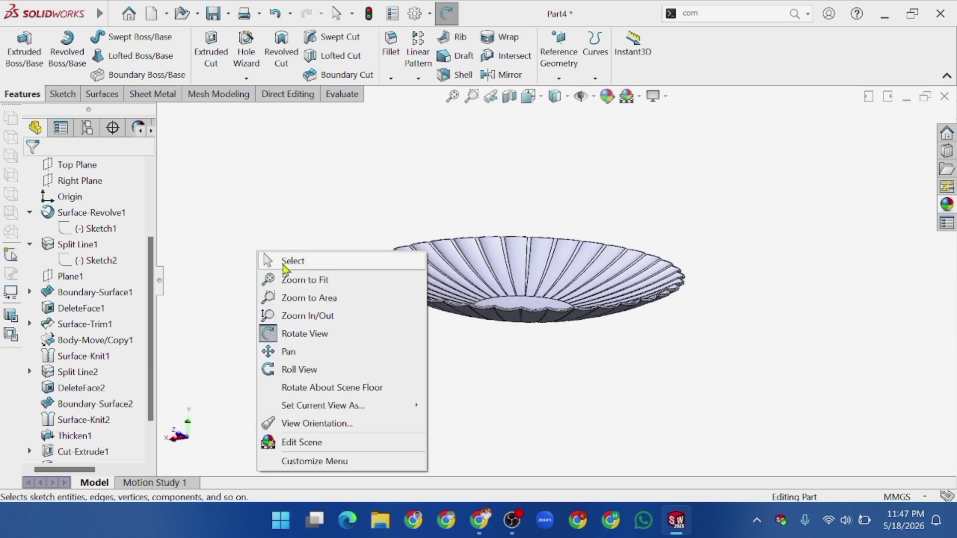
left_click(277, 260)
Create a reference plane offset 15 mm from the Top Plane, flipped toward the dish's underside.
scroll(111, 229, "up", 3)
left_click(86, 214)
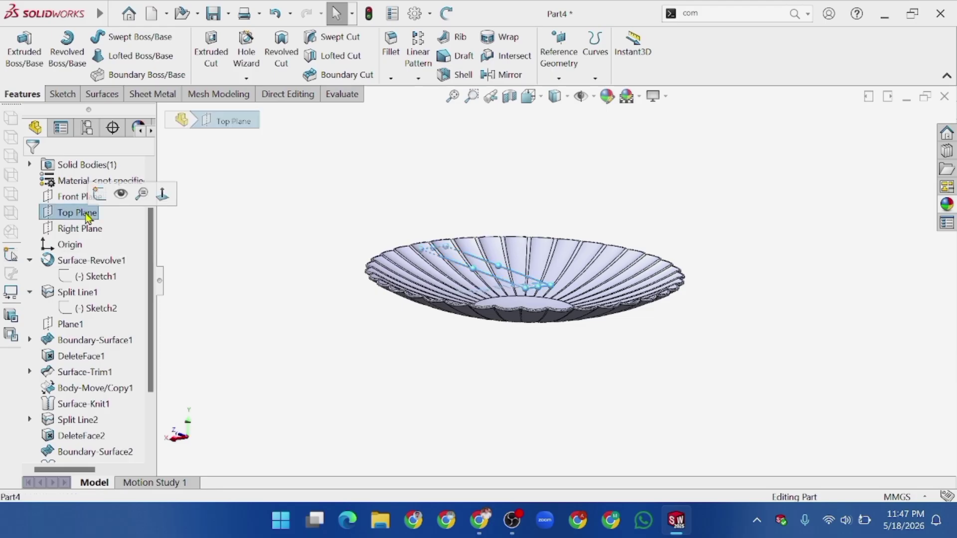
left_click(559, 78)
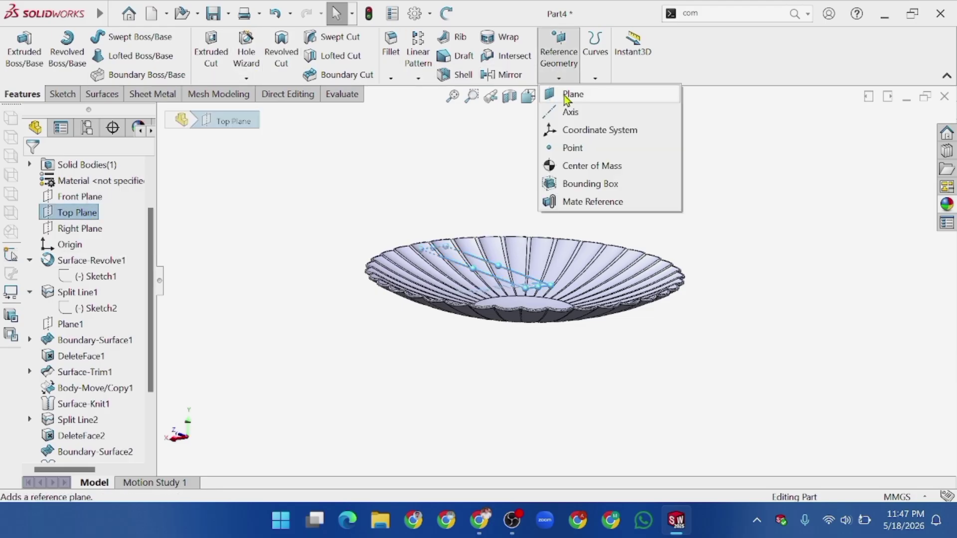
left_click(573, 97)
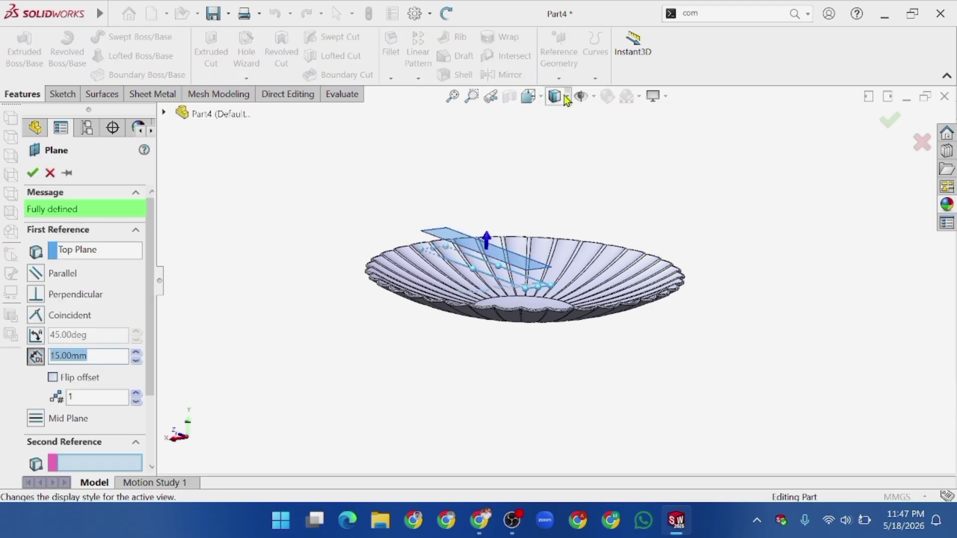
left_click(53, 378)
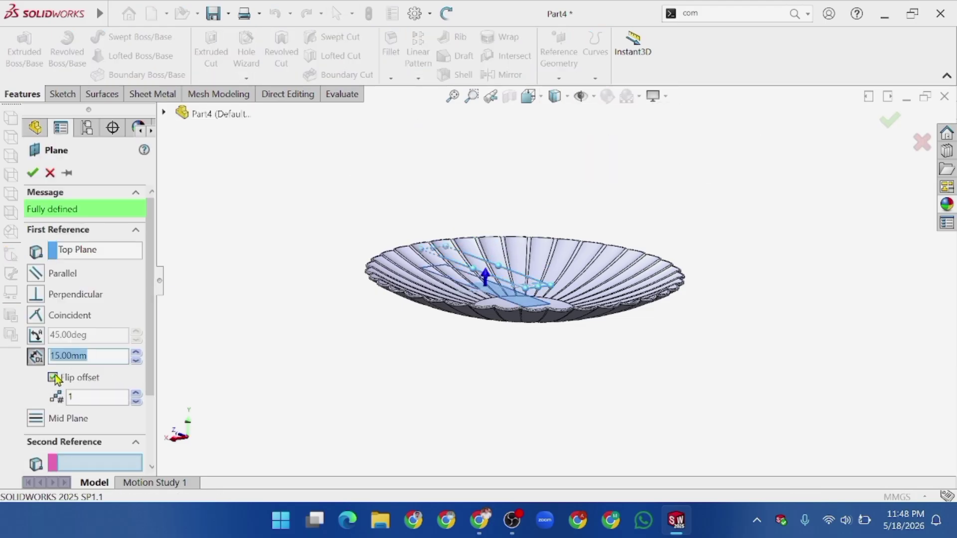
left_click(33, 174)
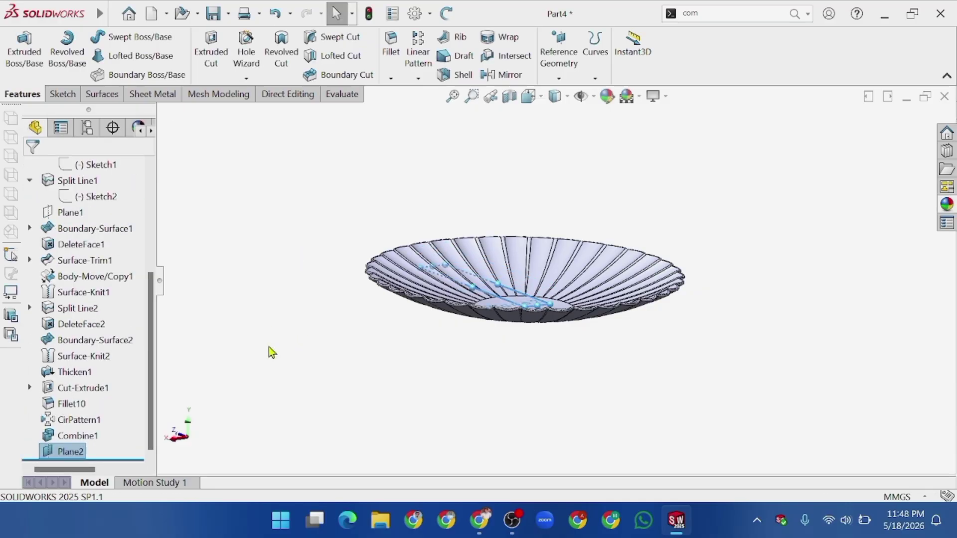
Start a sketch on the new offset plane beneath the Top Plane.
left_click_drag(314, 348, 381, 219)
right_click(302, 329)
left_click(315, 192)
left_click(370, 349)
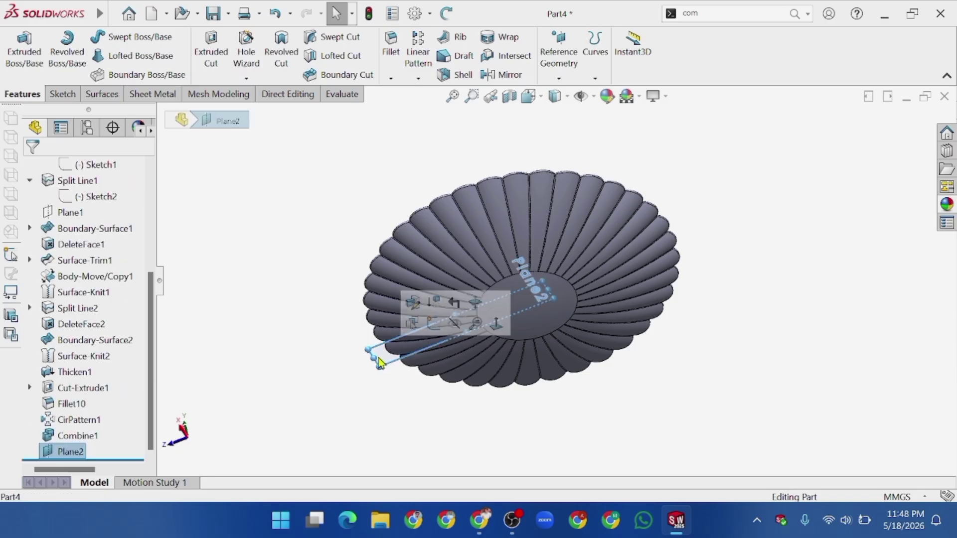
left_click(430, 325)
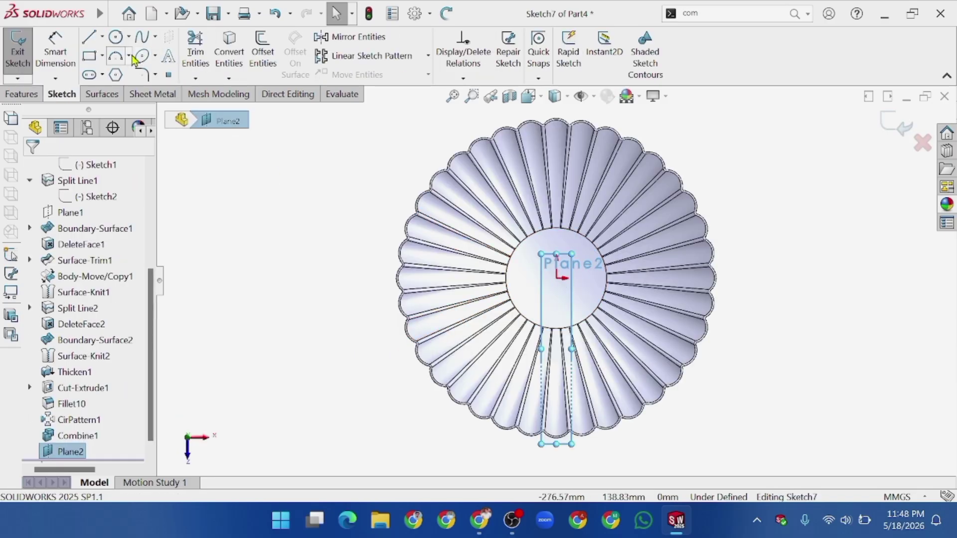
Sketch a circle about 61 mm in diameter centred on the origin.
left_click(116, 37)
left_click(556, 278)
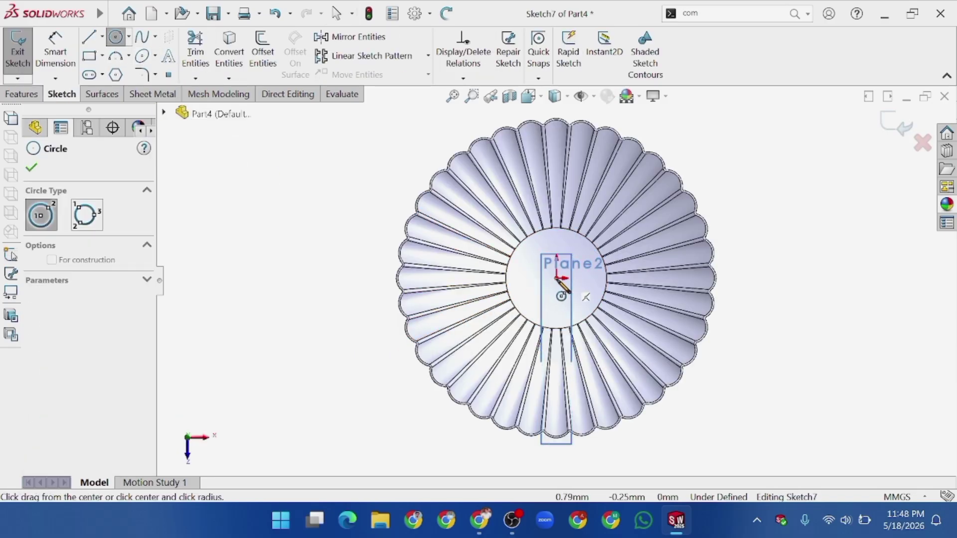
left_click(527, 301)
right_click(530, 252)
left_click(551, 312)
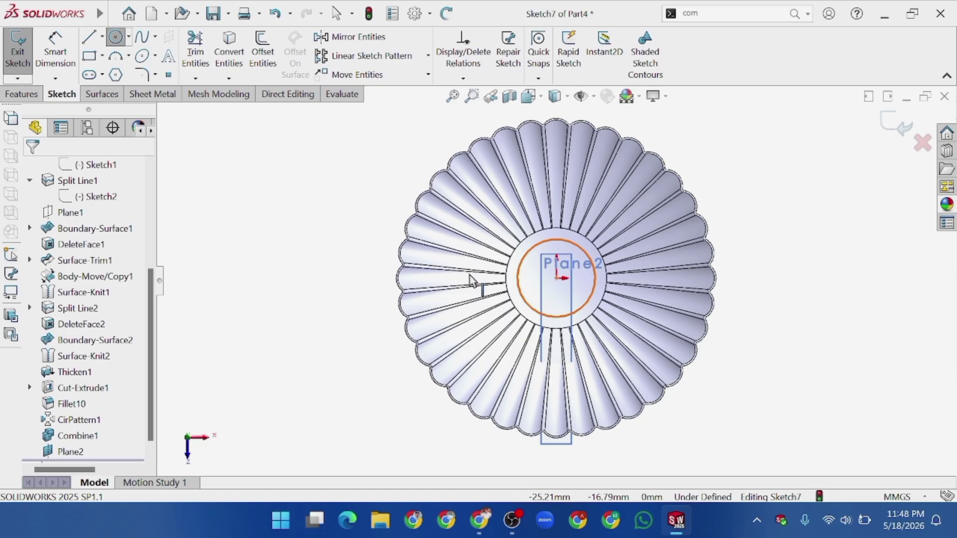
Dimension the circle's diameter at 65 mm.
left_click(55, 49)
left_click(534, 309)
left_click(337, 346)
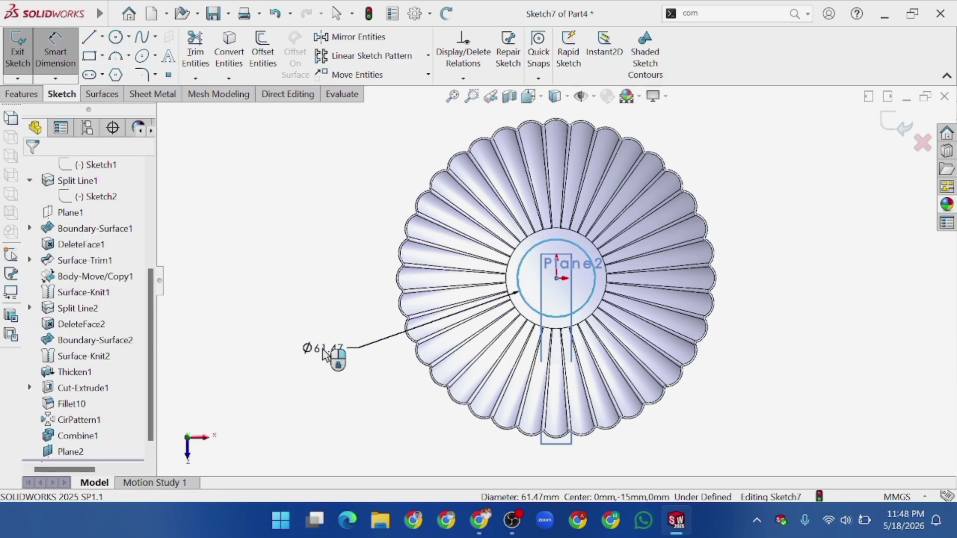
type("65")
key("Return")
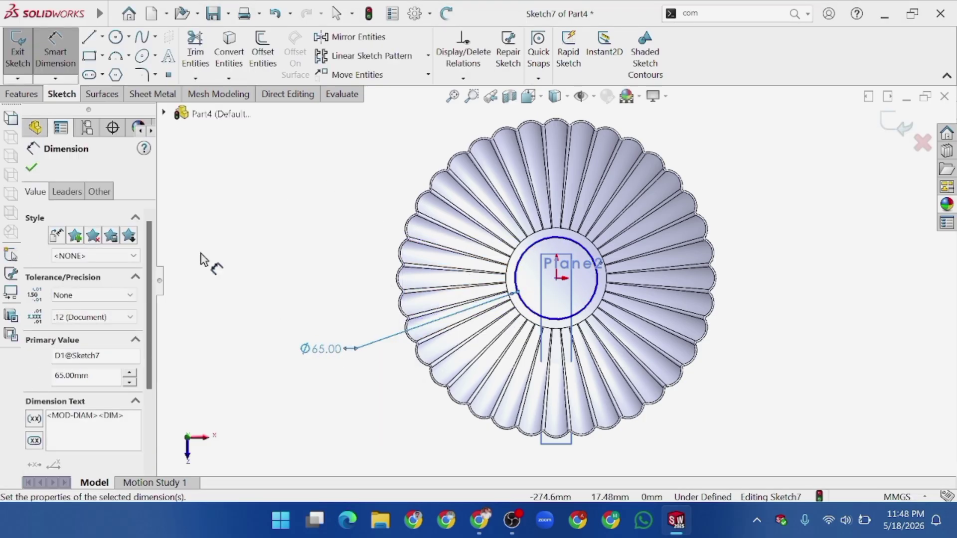
left_click(33, 170)
Start a boss extrusion of the circle from an offset start, as a one-direction thin feature 5 mm thick.
left_click(21, 94)
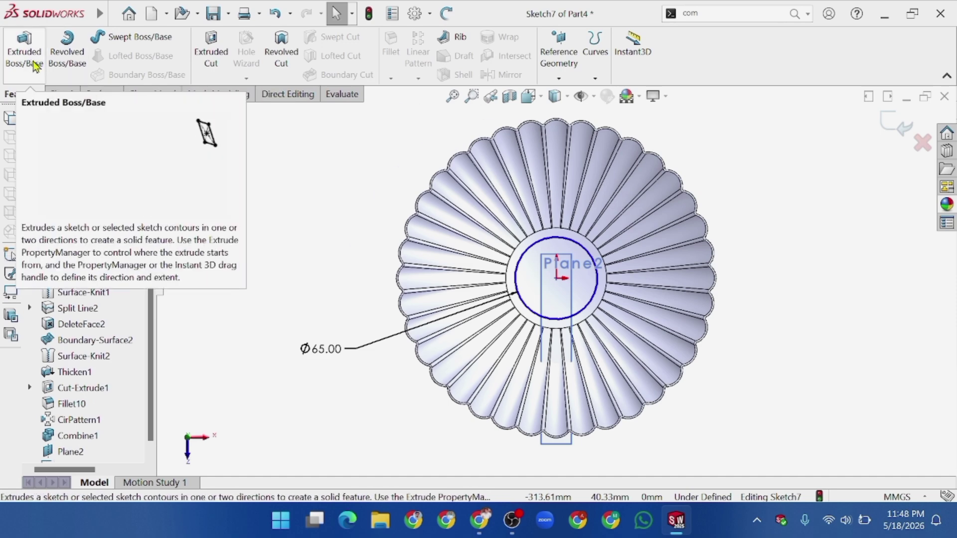
left_click(24, 50)
left_click(134, 211)
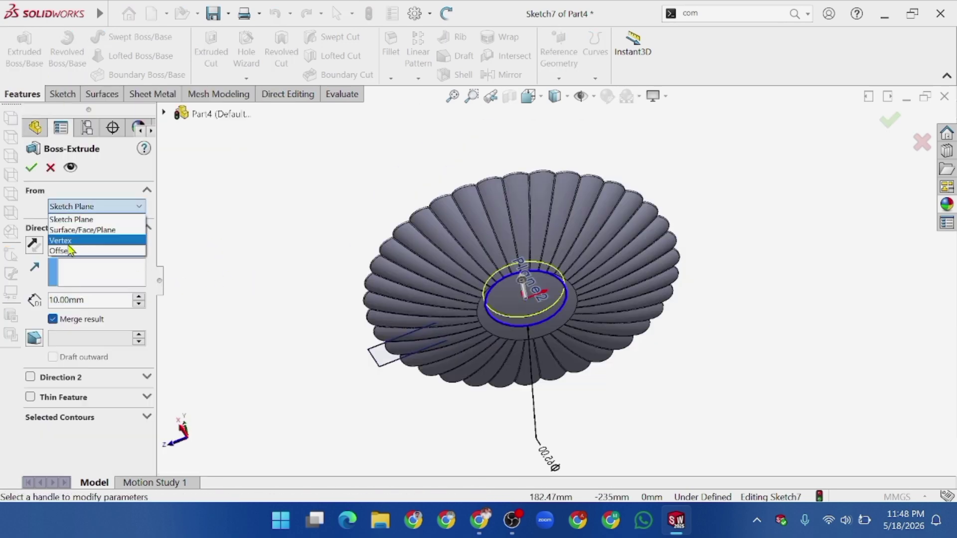
left_click(68, 252)
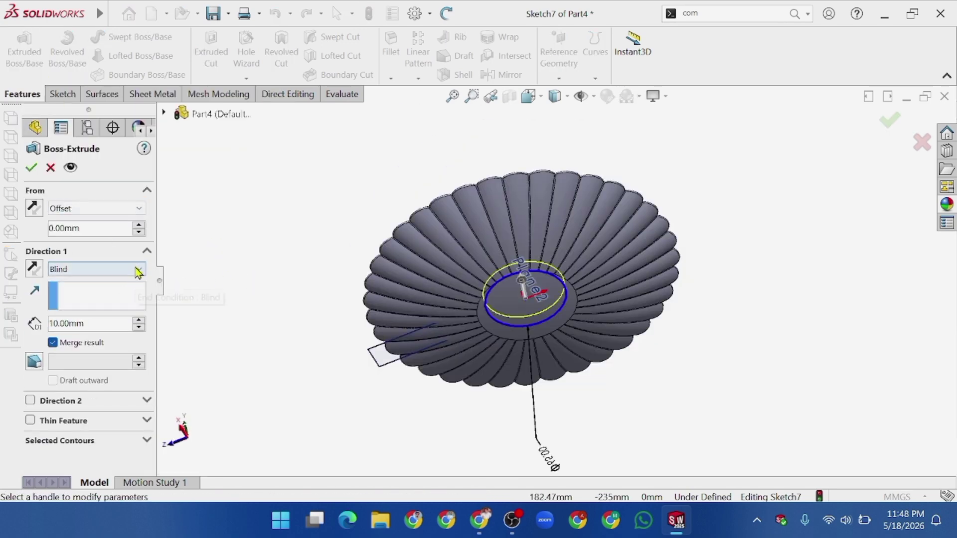
left_click(30, 421)
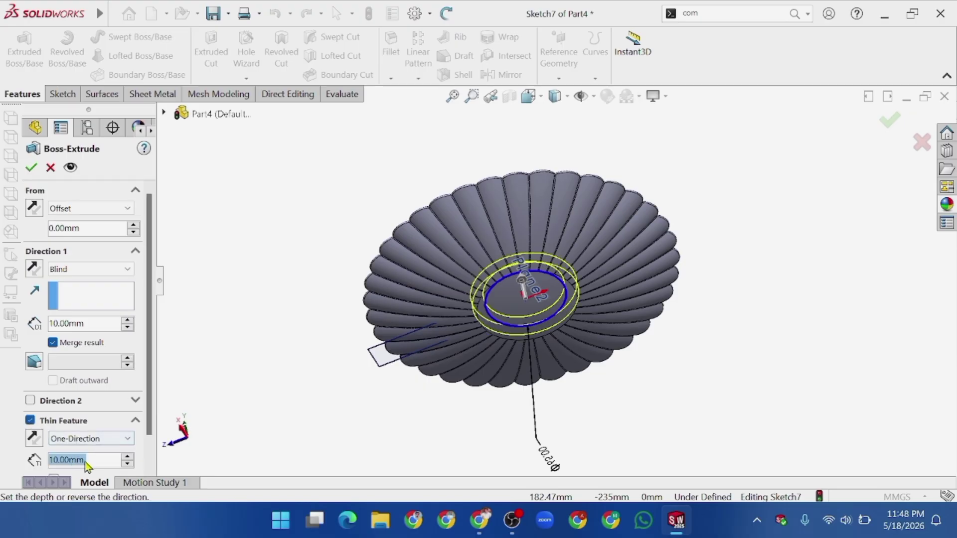
type("5")
key("Return")
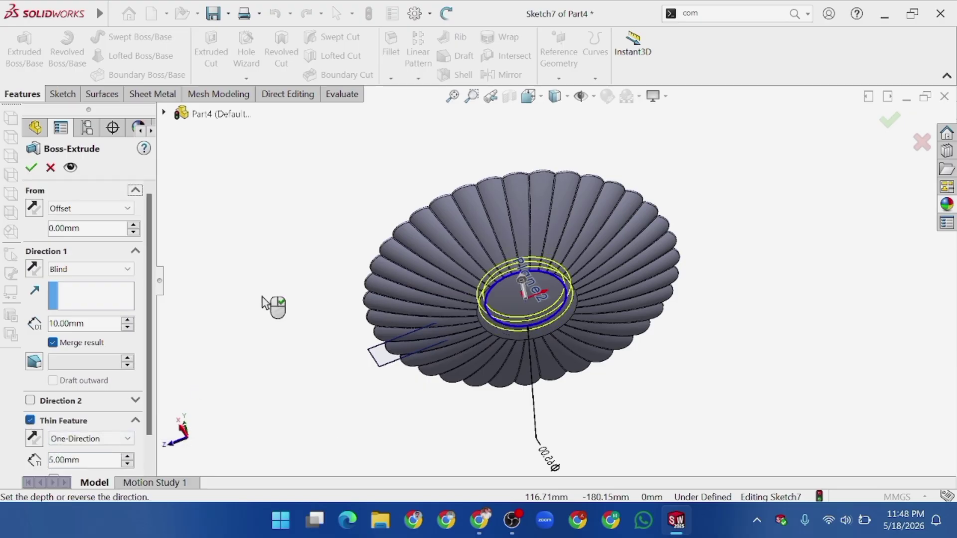
Reverse the extrusion to point below the dish and set a 3 mm start offset, flipped to the same side.
scroll(315, 279, "down", 1)
mouse_move(259, 285)
middle_mouse_down()
mouse_move(374, 395)
mouse_move(376, 384)
mouse_move(519, 315)
middle_mouse_up()
left_click(33, 270)
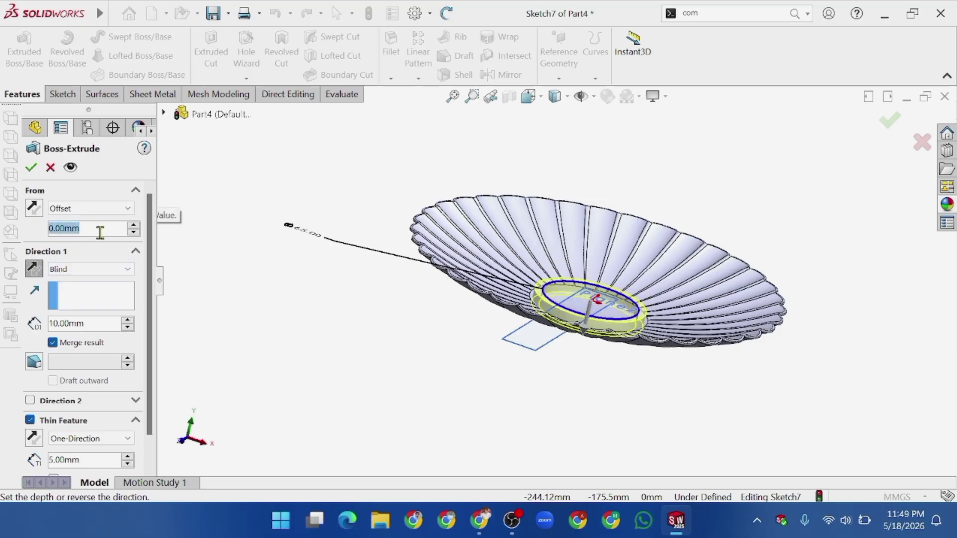
type("3")
key("Return")
left_click(36, 211)
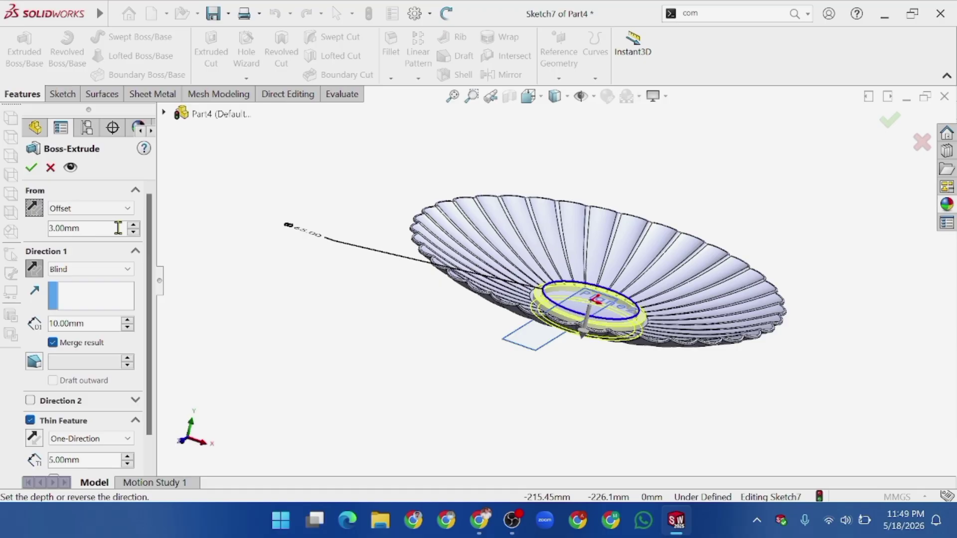
Try start offsets of 5 mm and 6 mm for the ring extrusion, settling on 7 mm.
scroll(592, 327, "down", 2)
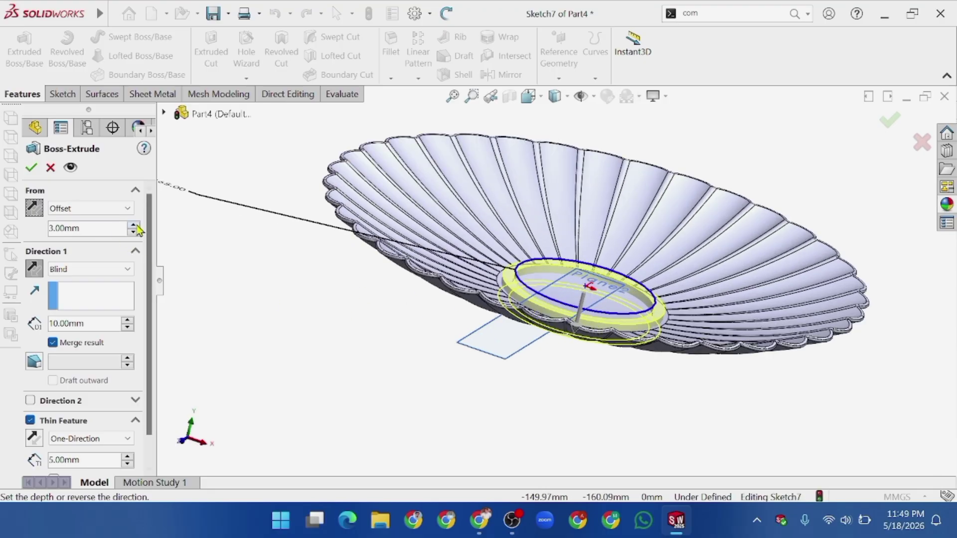
type("5")
key("Return")
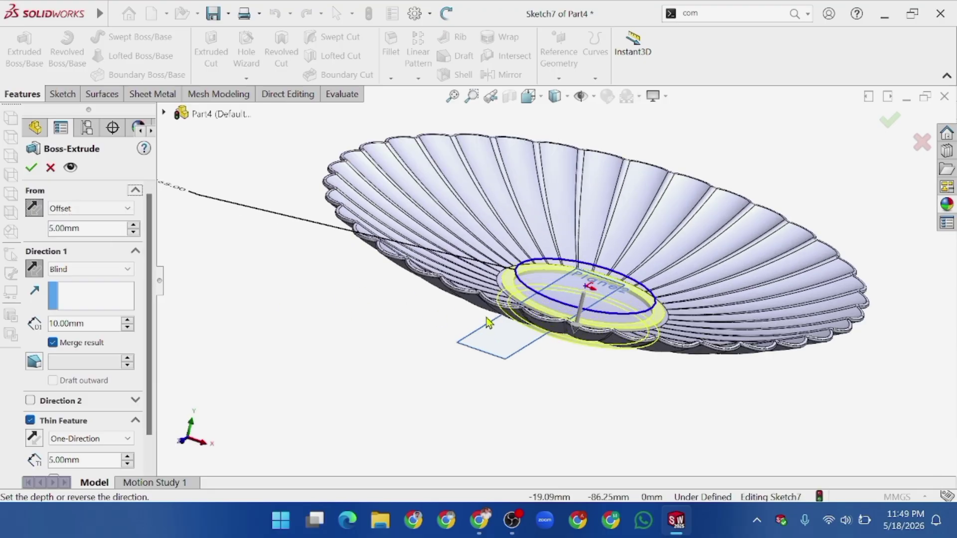
scroll(488, 322, "down", 5)
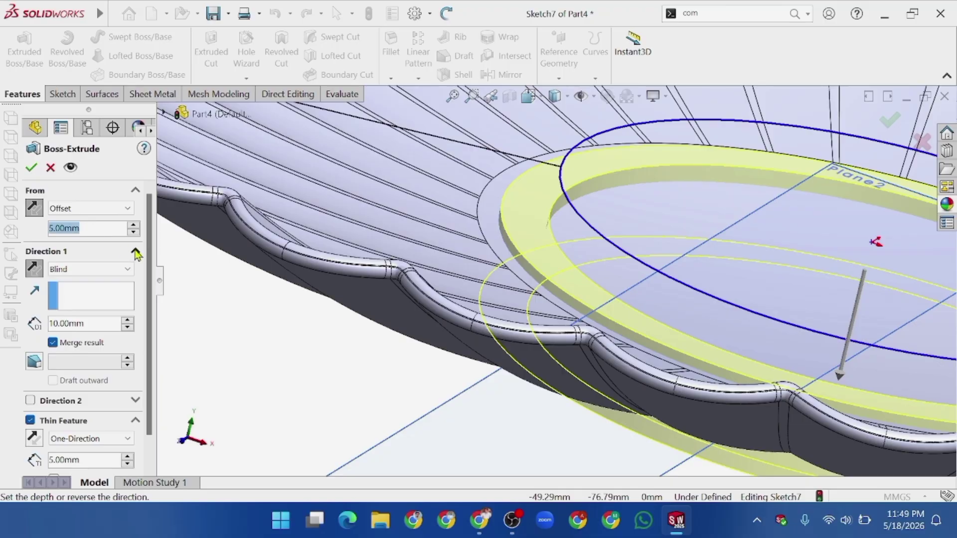
type("6")
key("Return")
scroll(309, 357, "up", 5)
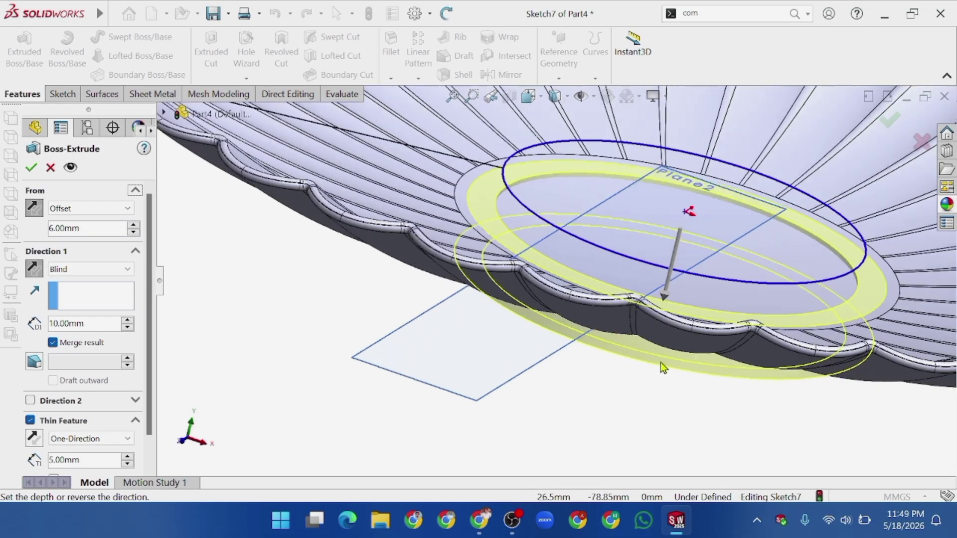
type("7")
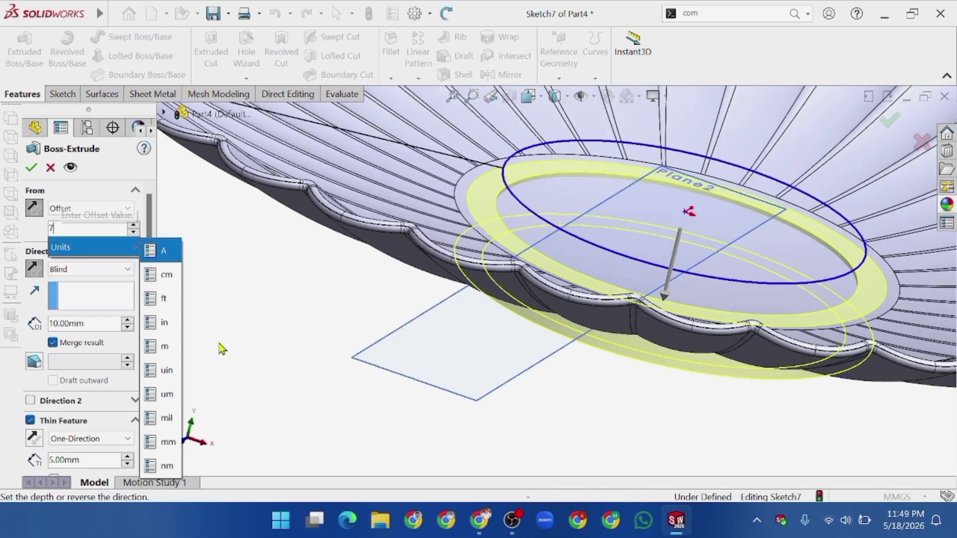
key("Return")
Set the extrusion depth to 6 mm and create the foot ring under the dish.
middle_click_drag(329, 388, 455, 316)
type("6")
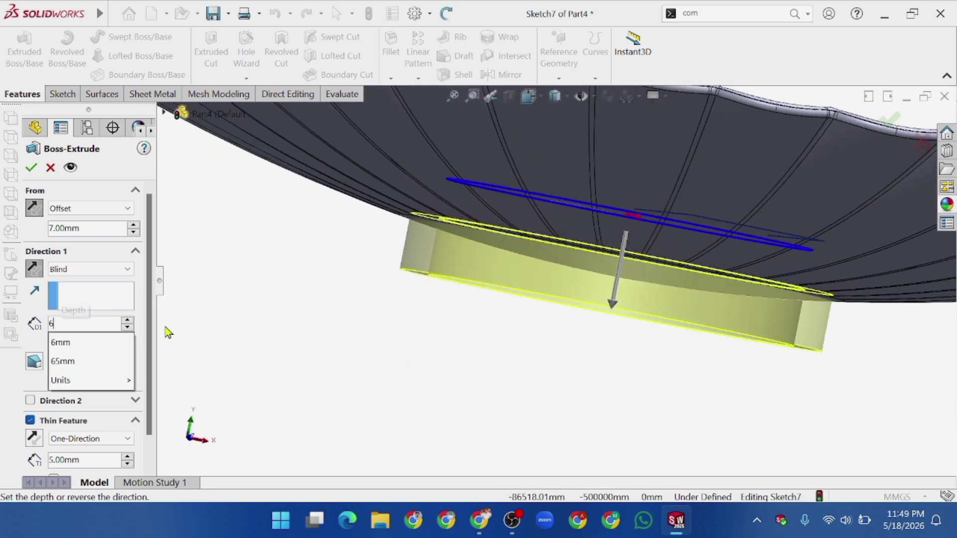
key("Return")
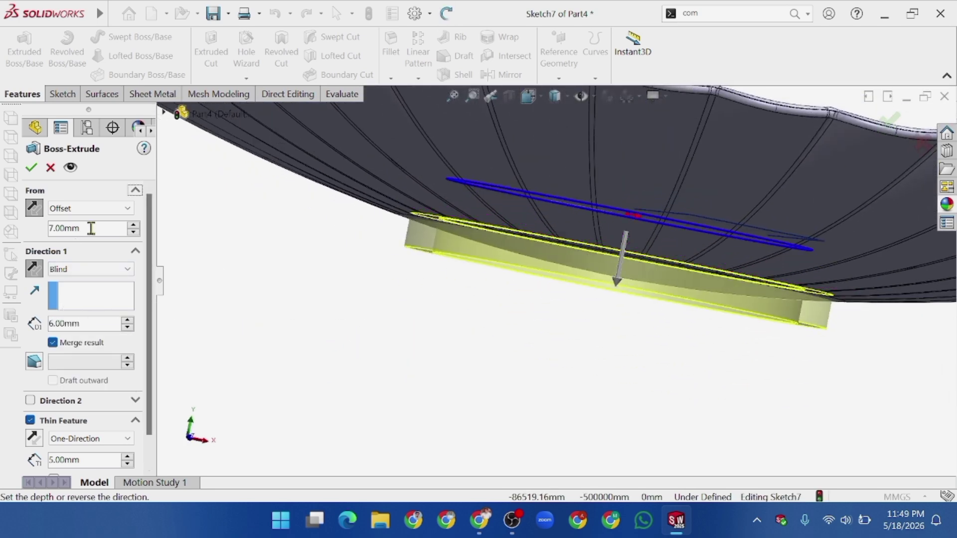
left_click(31, 170)
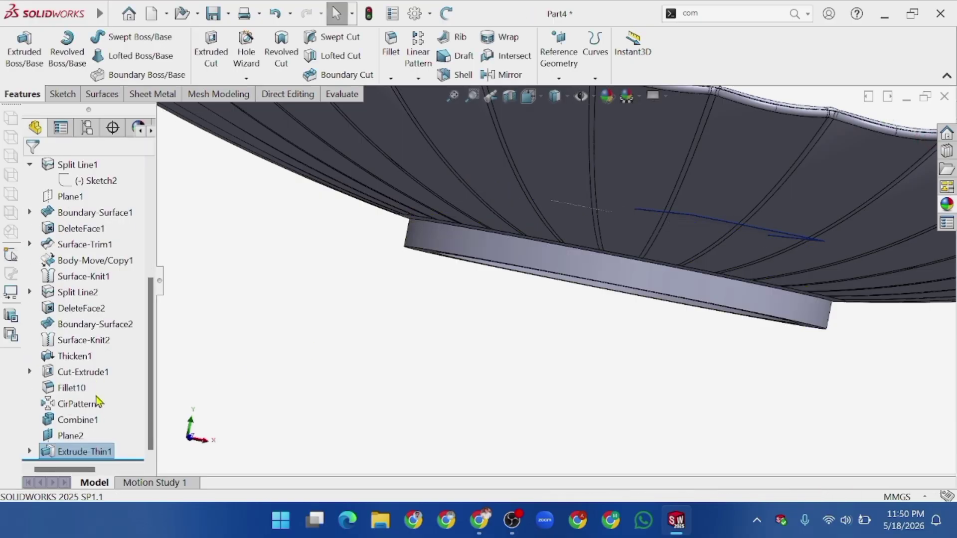
Reopen the foot ring's extrusion settings for review and close them.
left_click(88, 452)
left_click(99, 403)
key("Escape")
left_click(99, 452)
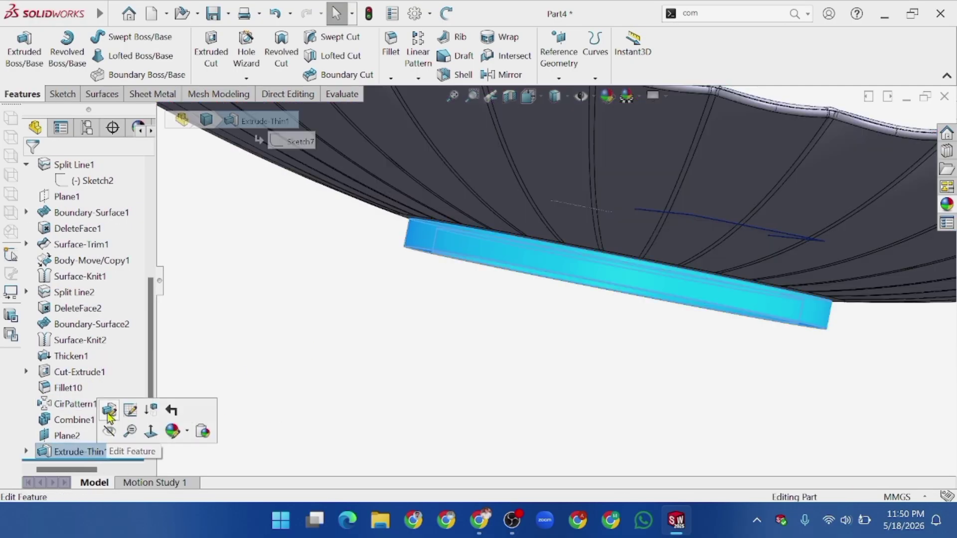
left_click(149, 429)
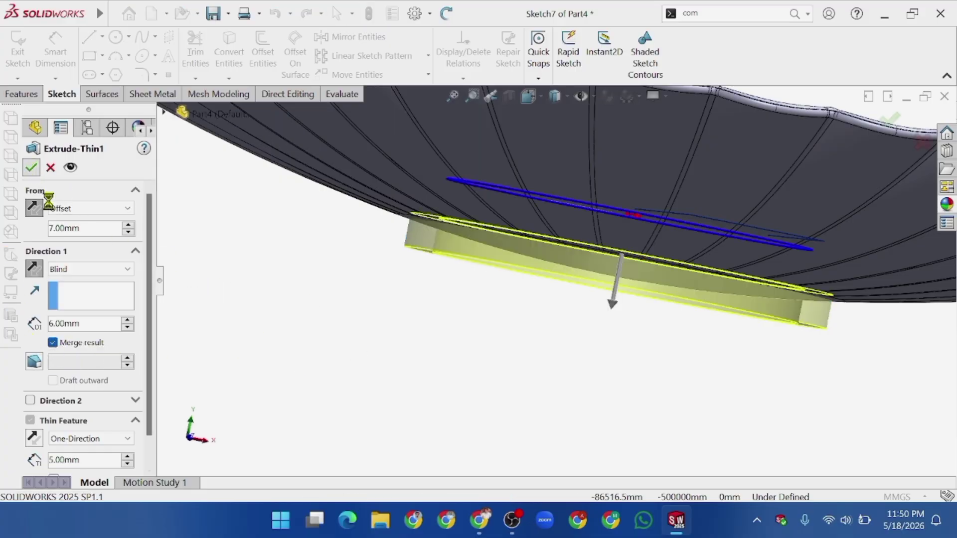
Hide the offset reference plane beneath the dish.
scroll(382, 352, "up", 6)
right_click(398, 298)
left_click(366, 328)
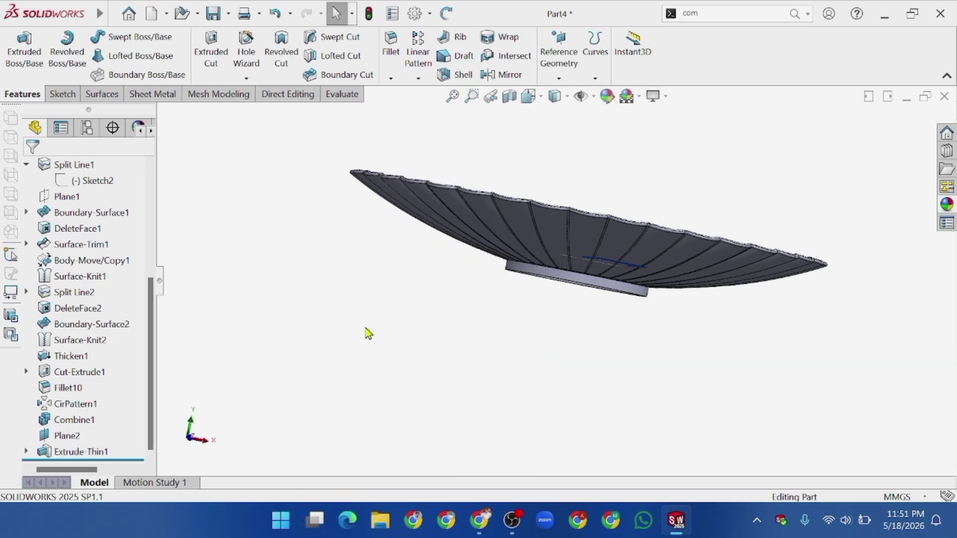
middle_click_drag(367, 333, 389, 381)
right_click(389, 380)
left_click(513, 366)
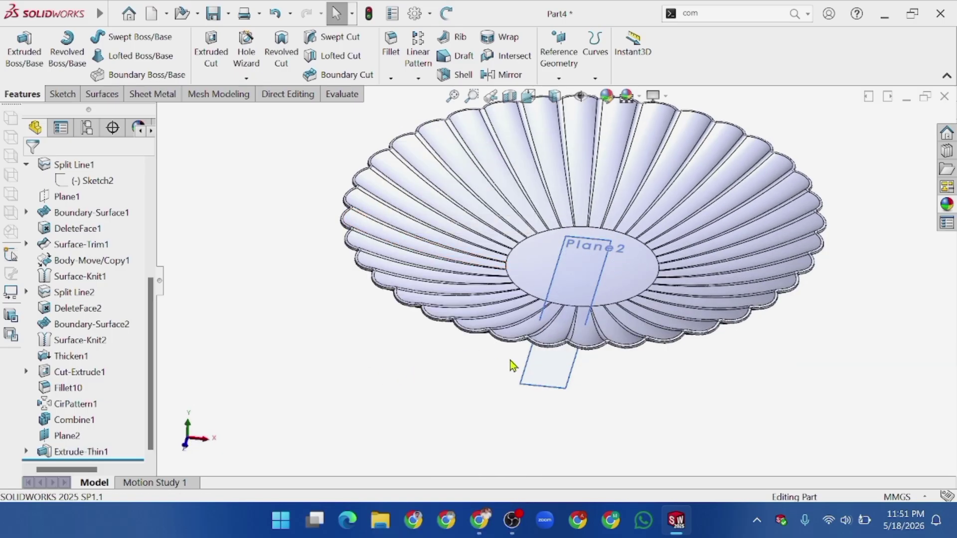
left_click(528, 360)
left_click(603, 339)
Start a face fillet between one scalloped segment's underside face and the outer wall of the foot ring.
right_click(368, 360)
left_click(371, 391)
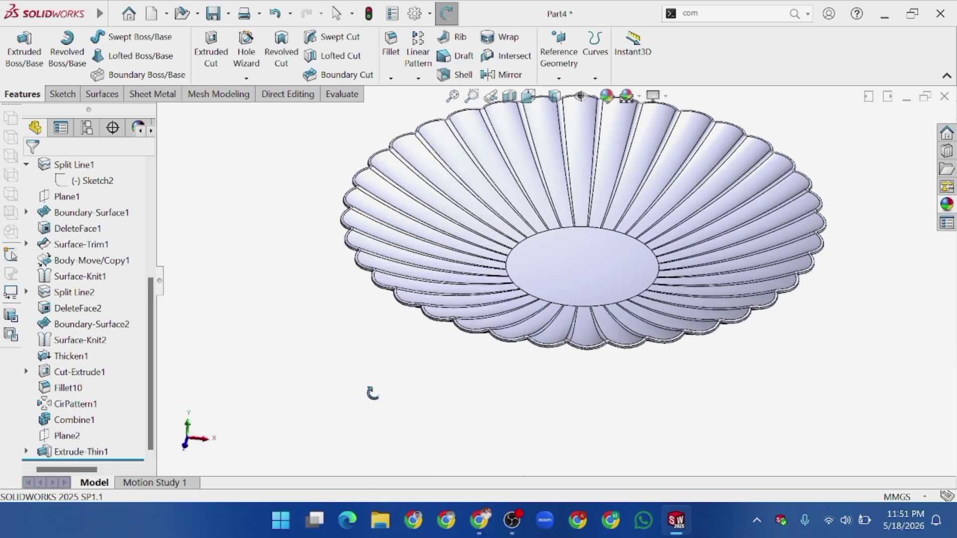
left_click_drag(372, 392, 348, 271)
right_click(296, 275)
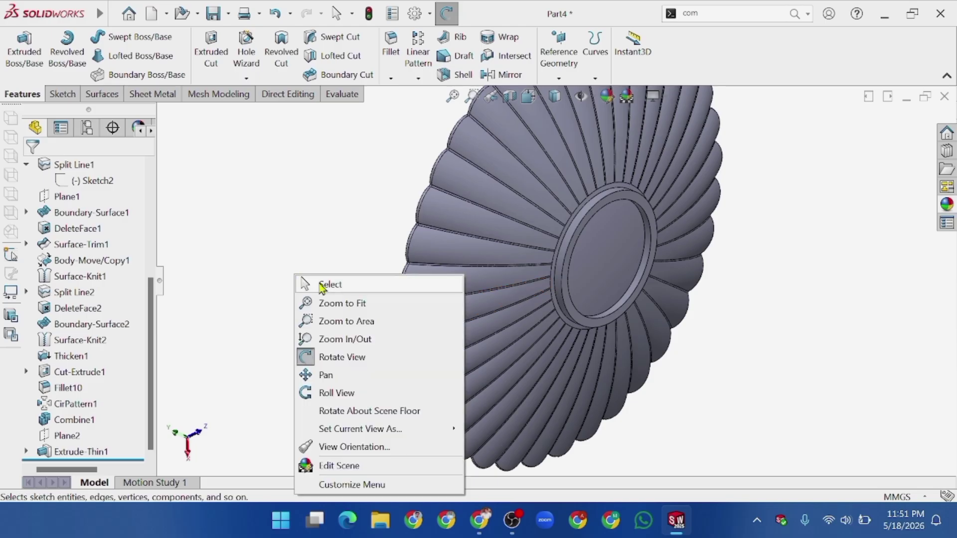
left_click(329, 285)
left_click(391, 55)
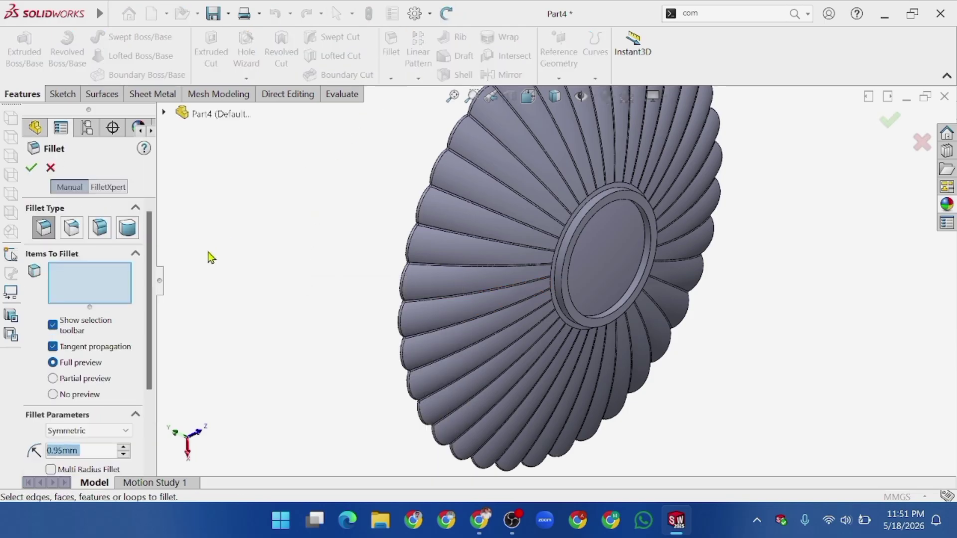
left_click(99, 228)
left_click(516, 243)
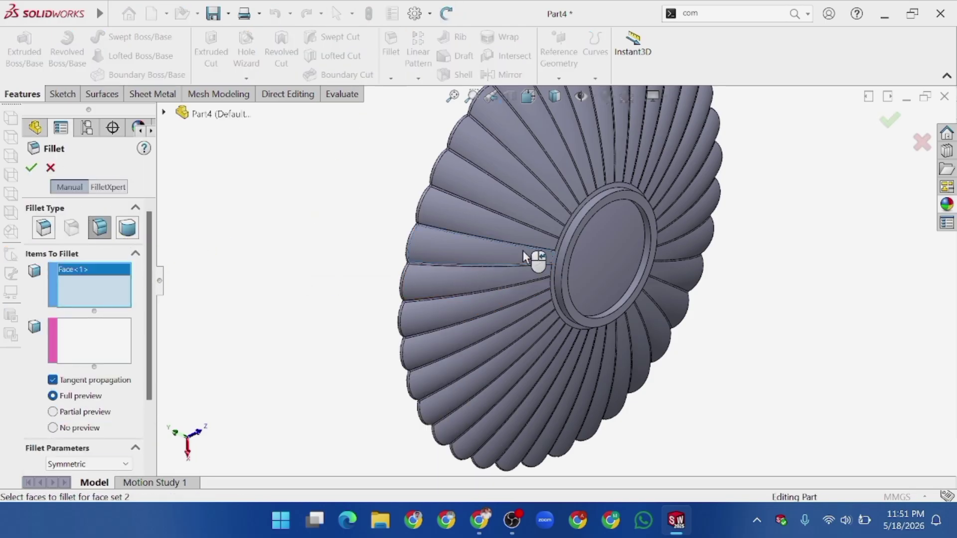
left_click(128, 325)
left_click(565, 243)
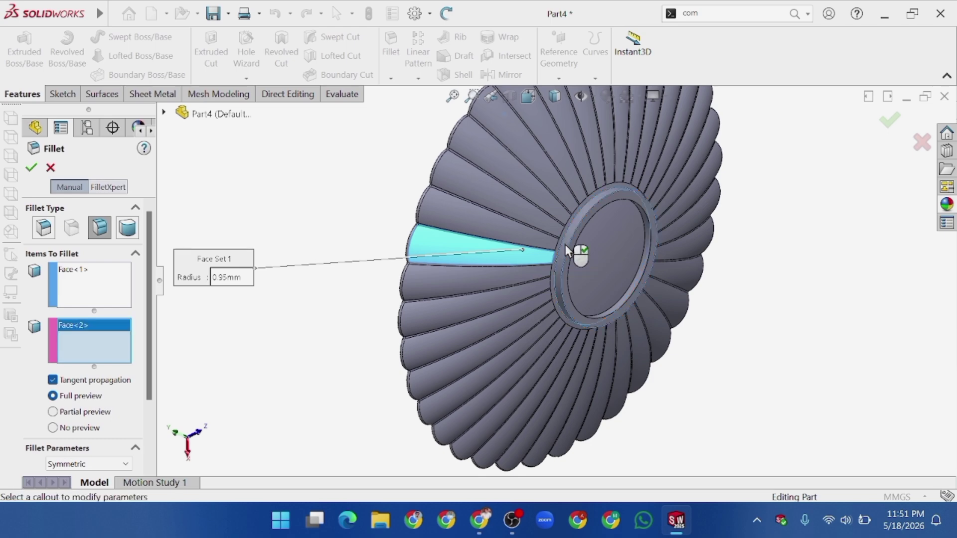
Set the face fillet's radius to 5 mm with a Curvature Continuous profile and create it.
scroll(98, 411, "down", 3)
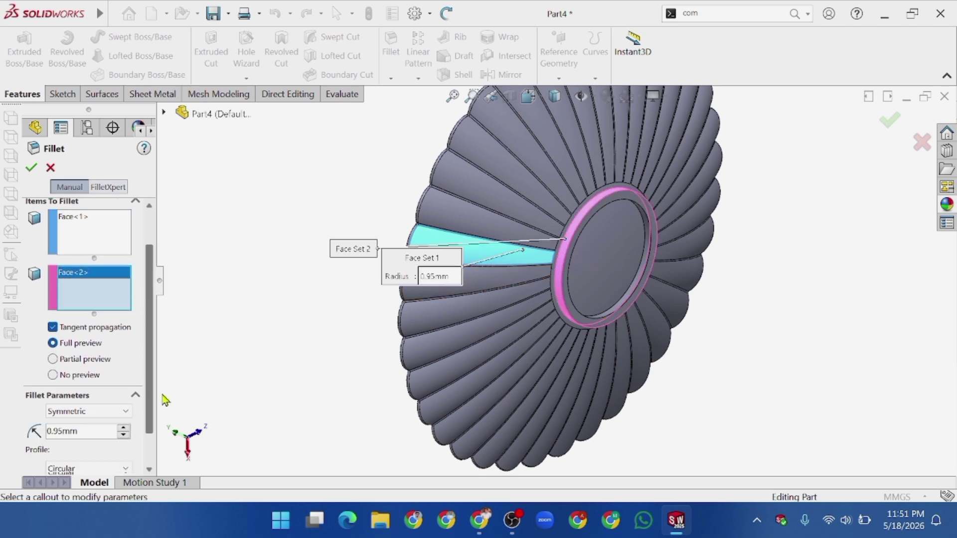
type("5")
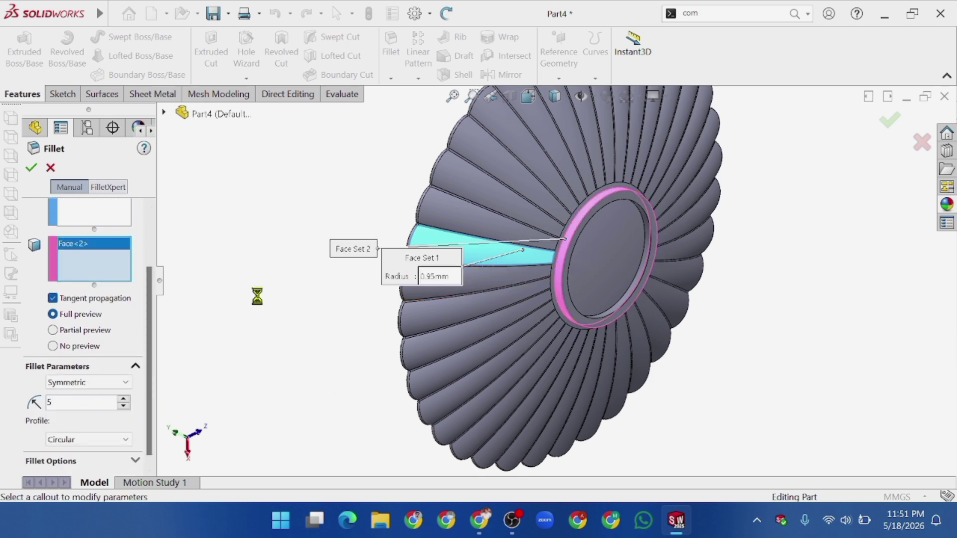
left_click(124, 440)
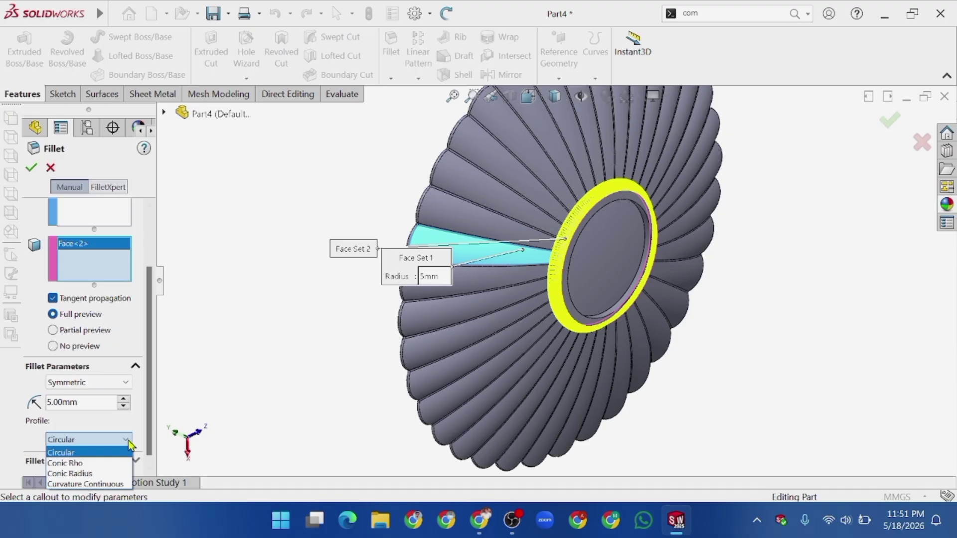
left_click(75, 483)
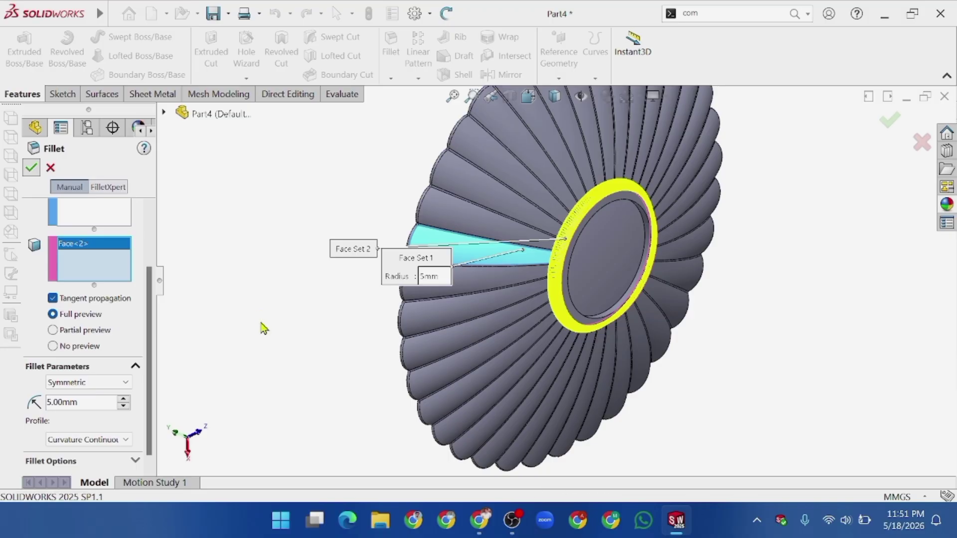
Examine the filleted joint around the foot ring from below the dish.
right_click(252, 354)
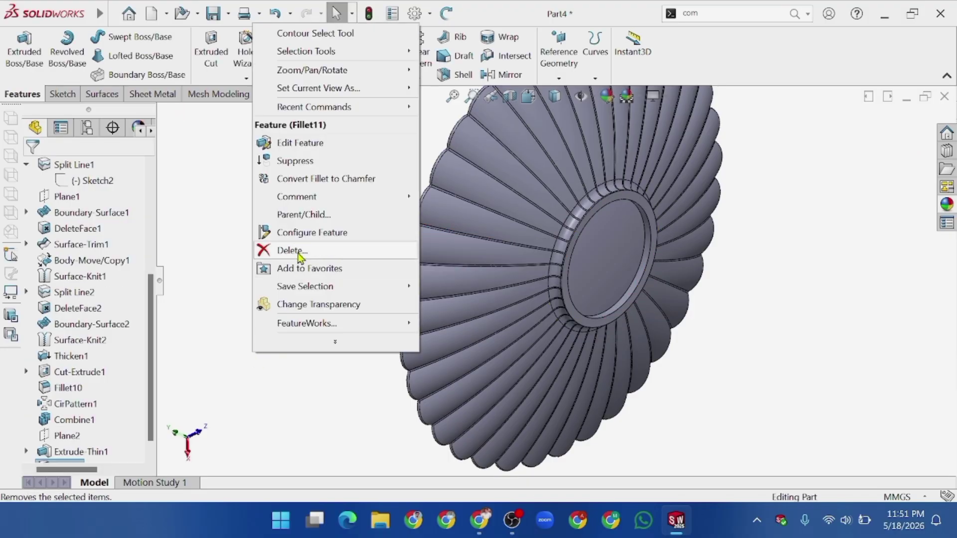
left_click(224, 327)
right_click(224, 327)
left_click(273, 354)
left_click_drag(273, 354, 234, 316)
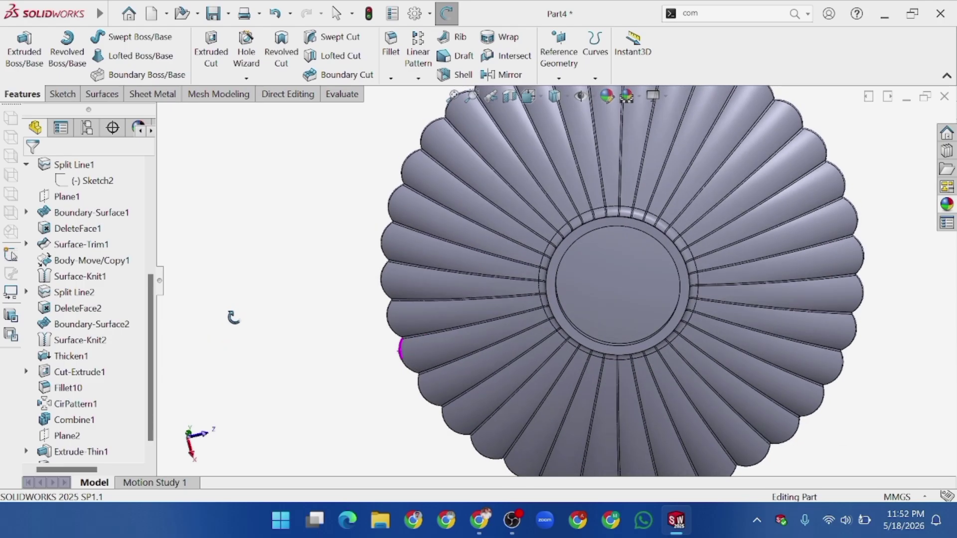
right_click(235, 317)
left_click(328, 107)
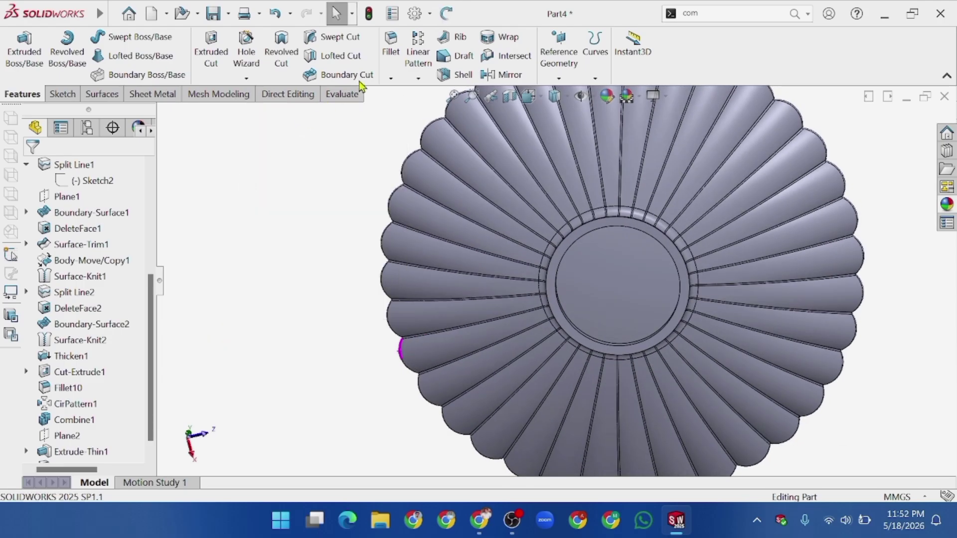
Apply a 15 mm constant-size fillet to the circular underside face enclosed by the foot ring.
left_click(612, 298)
left_click(43, 227)
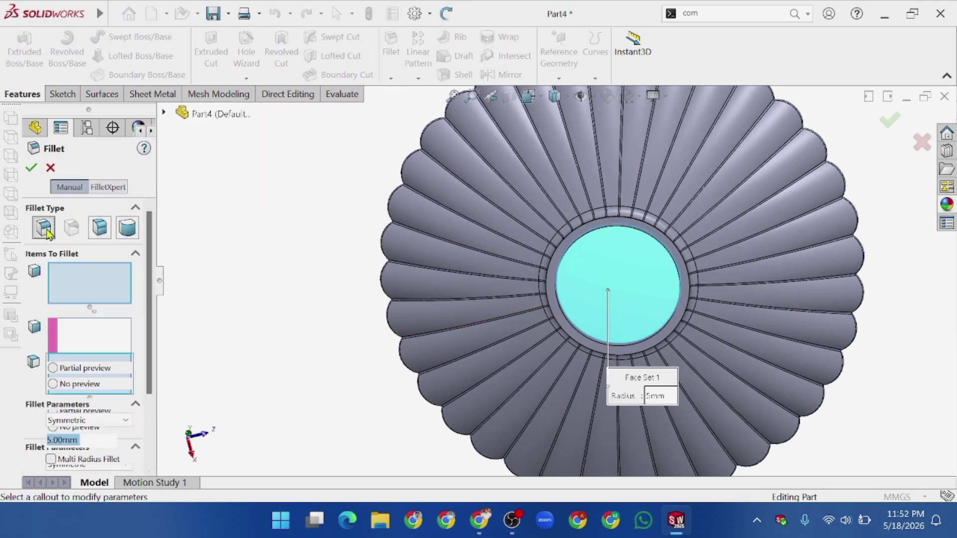
double_click(86, 440)
type("15")
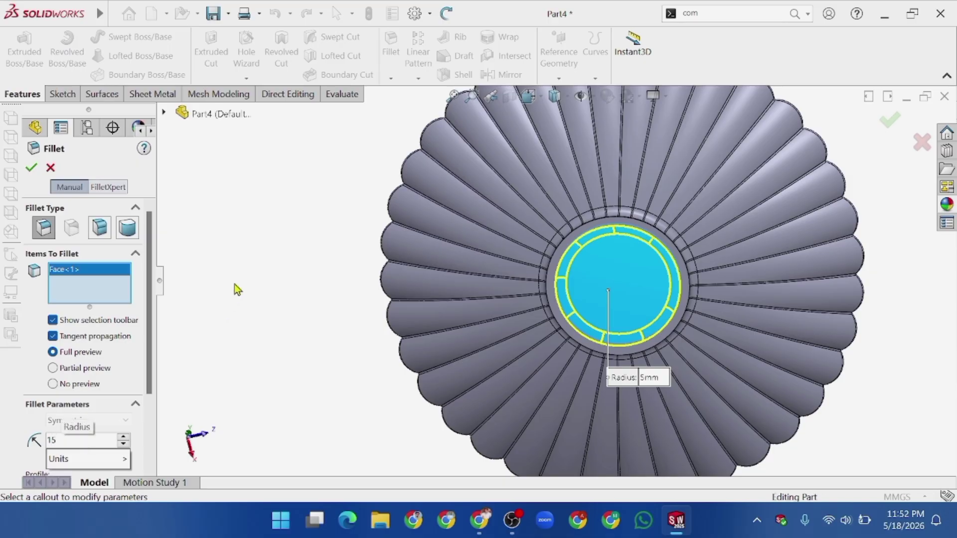
key("Return")
left_click(34, 169)
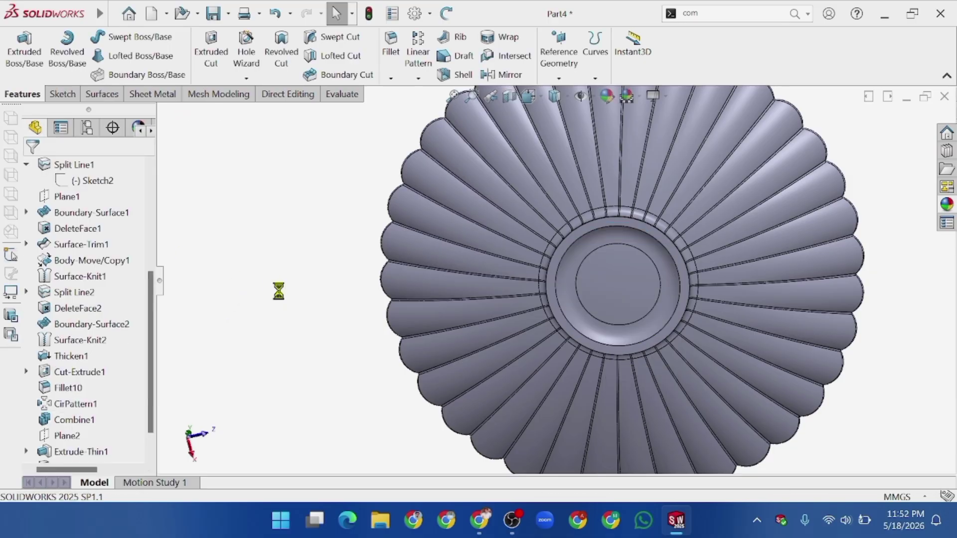
Fillet the foot ring's flat end face with a 1 mm radius, rounding both of its edges.
left_click(392, 54)
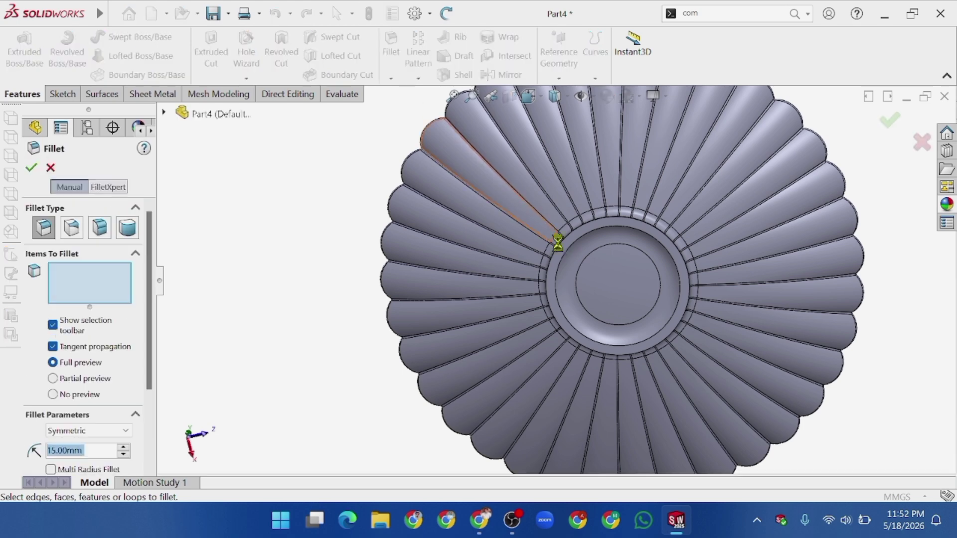
left_click(555, 260)
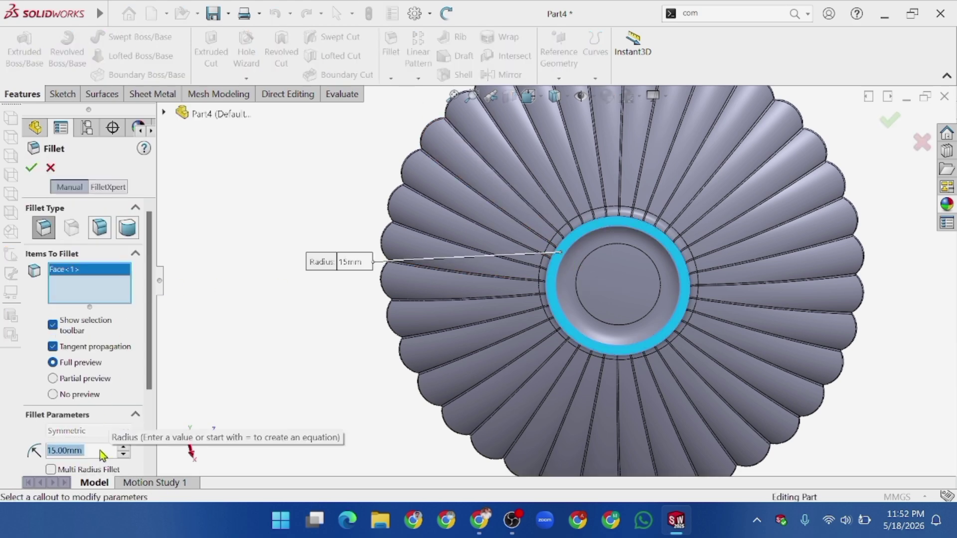
type("1")
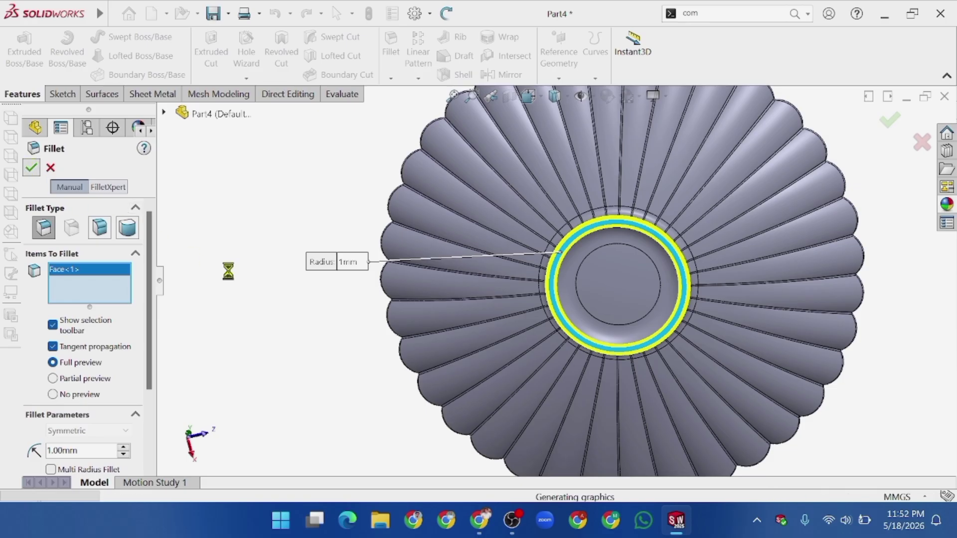
Show the dish from above in a shaded display style without edges.
scroll(266, 295, "up", 4)
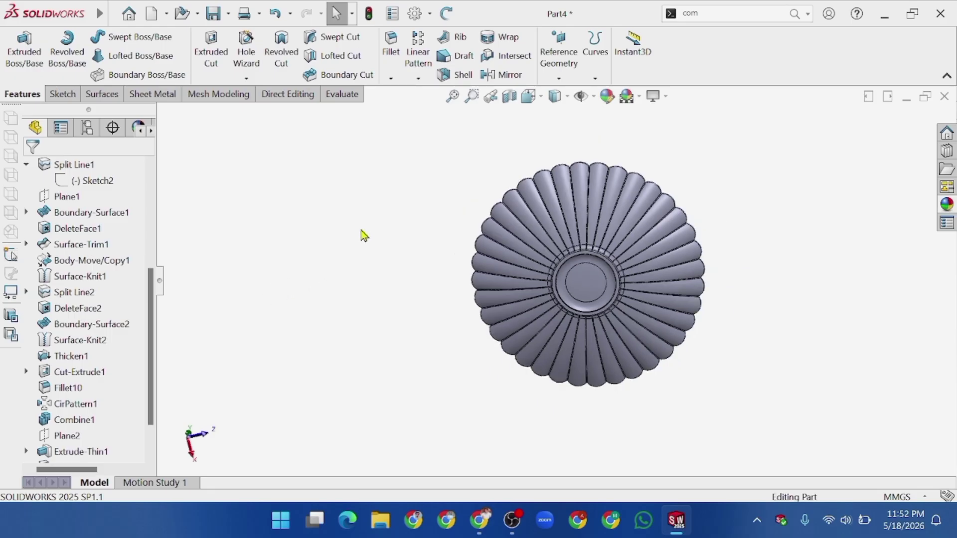
right_click(314, 310)
left_click(369, 342)
left_click_drag(378, 344, 453, 233)
right_click(392, 223)
left_click(414, 229)
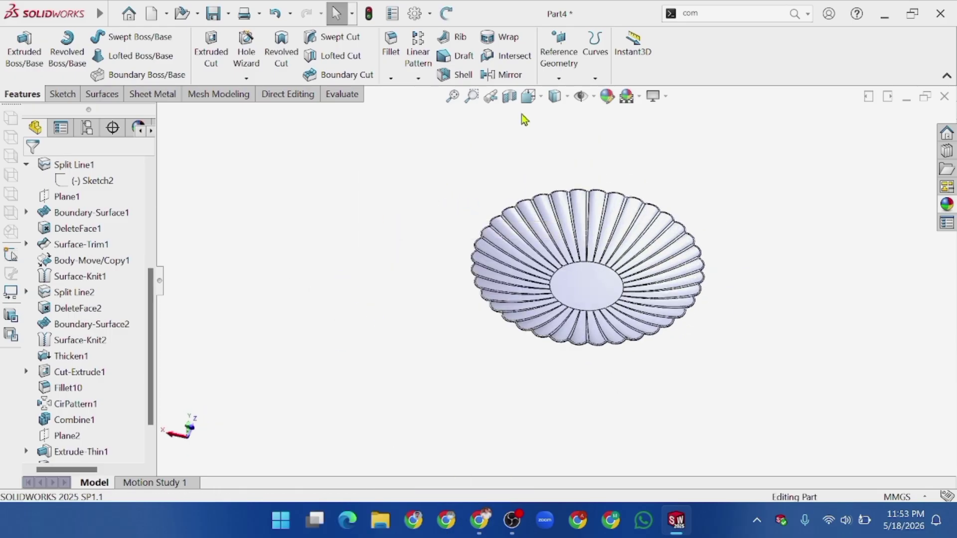
left_click(555, 96)
left_click(556, 134)
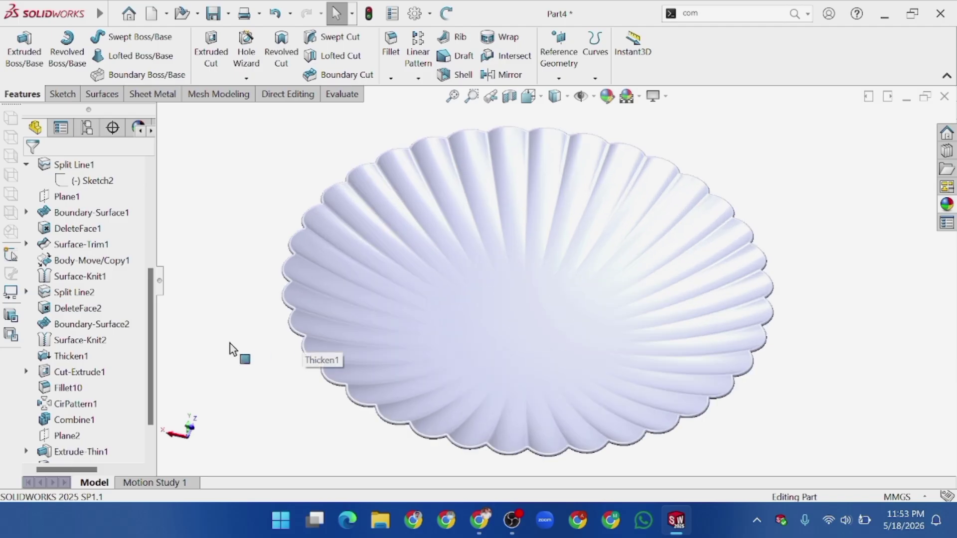
Apply the Orange appearance from the Solid collection to the whole dish.
right_click(231, 349)
left_click(289, 342)
left_click_drag(289, 341, 353, 241)
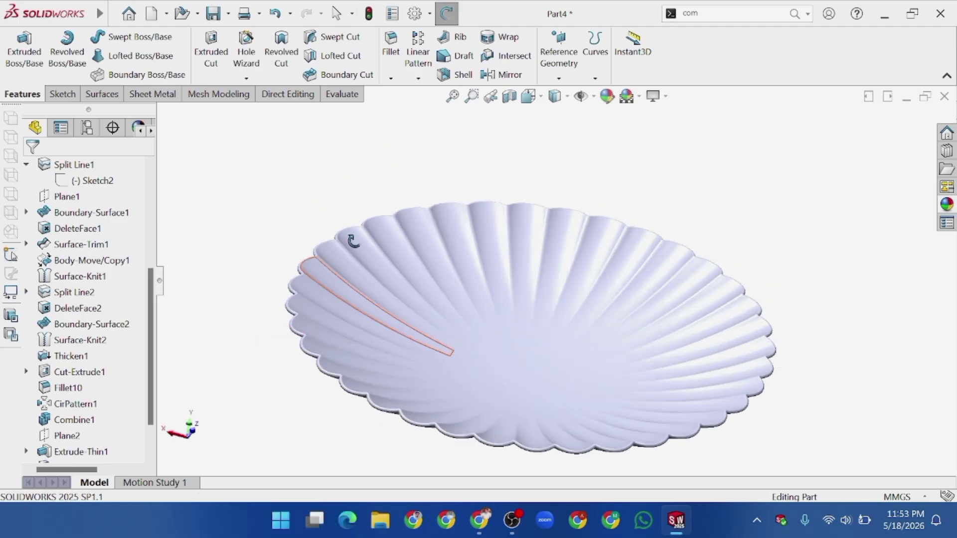
right_click(644, 177)
left_click(670, 185)
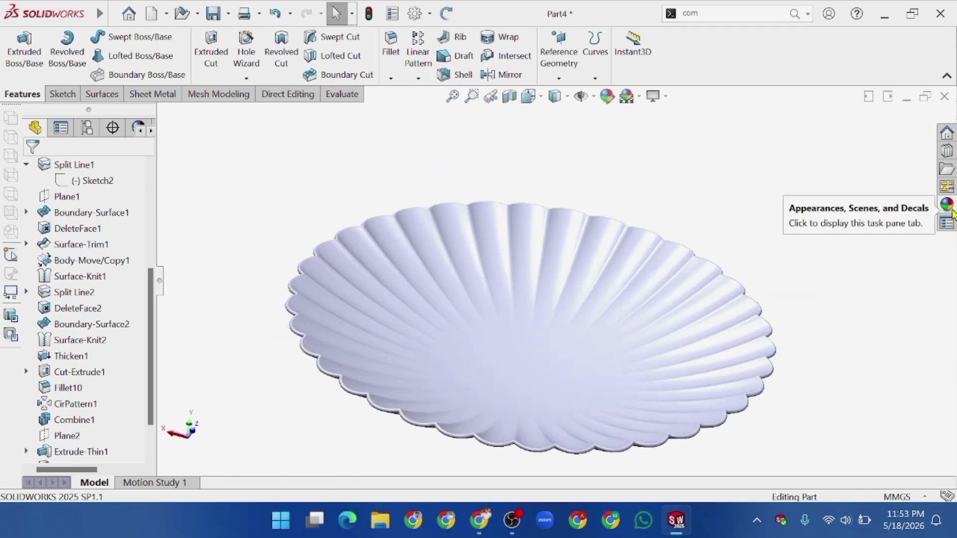
left_click(951, 213)
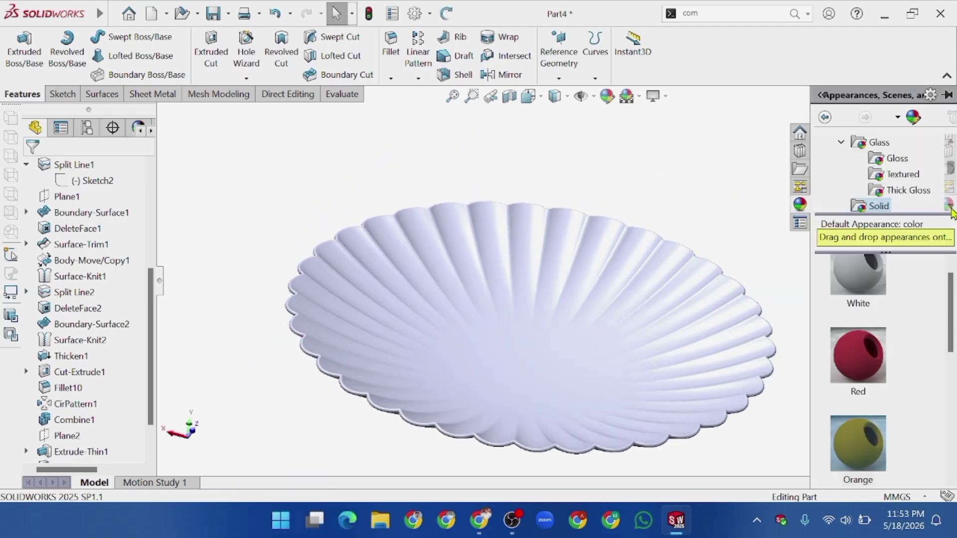
double_click(856, 428)
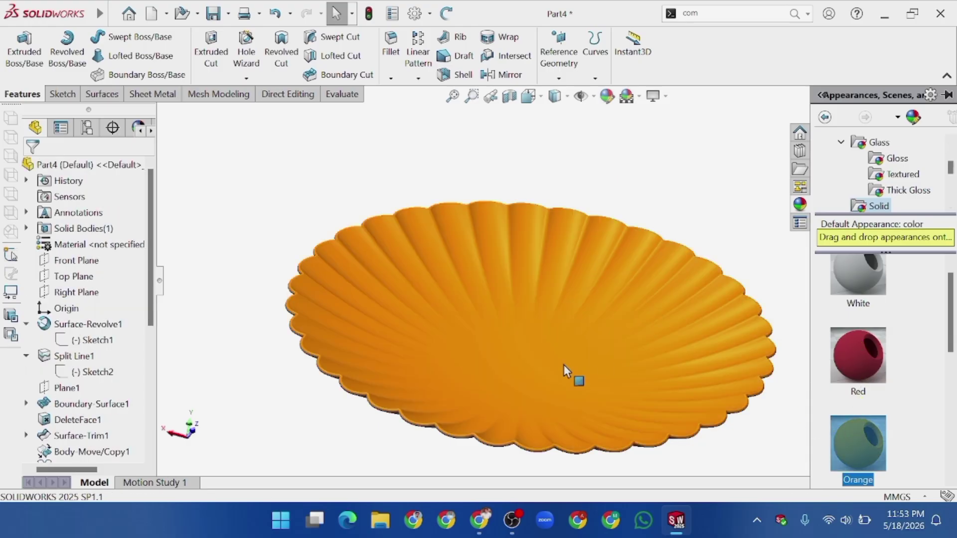
left_click(244, 324)
Examine the orange dish from above, from the side and from below, including the scalloped rim and foot ring.
scroll(413, 401, "up", 2)
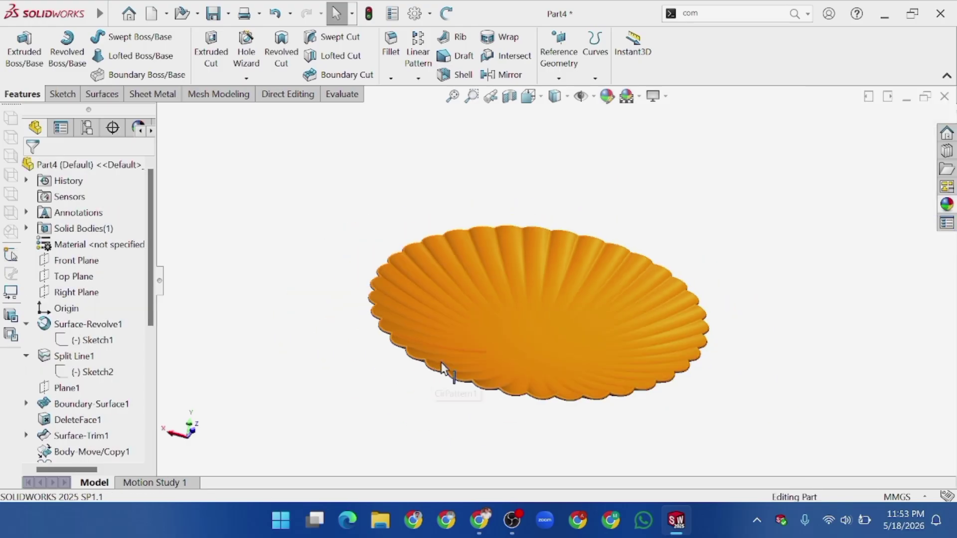
right_click(309, 372)
left_click(322, 348)
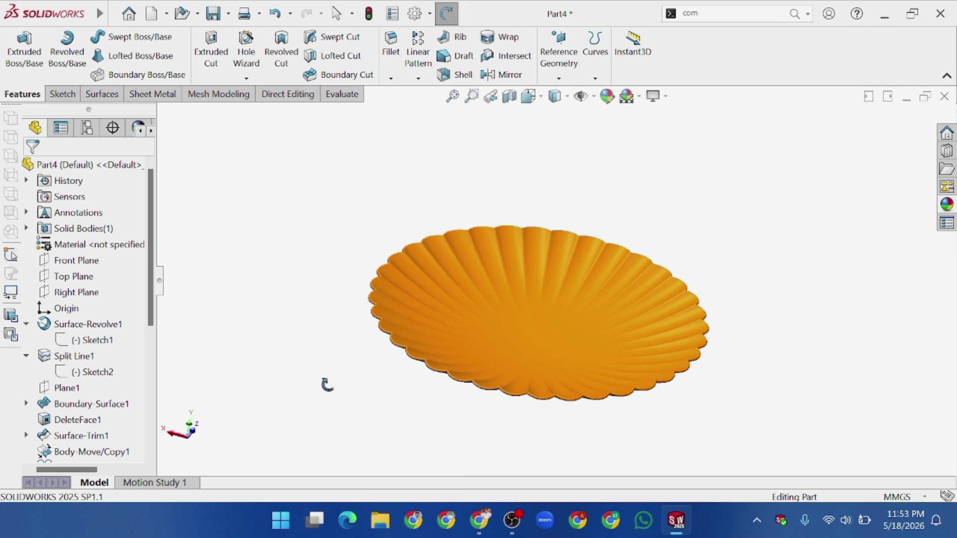
left_click_drag(325, 384, 288, 300)
right_click(287, 299)
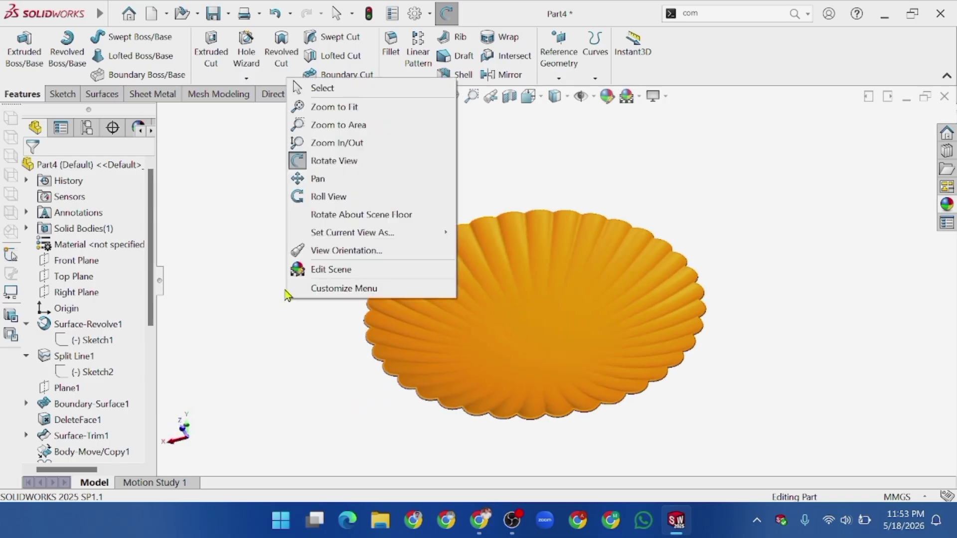
left_click(299, 160)
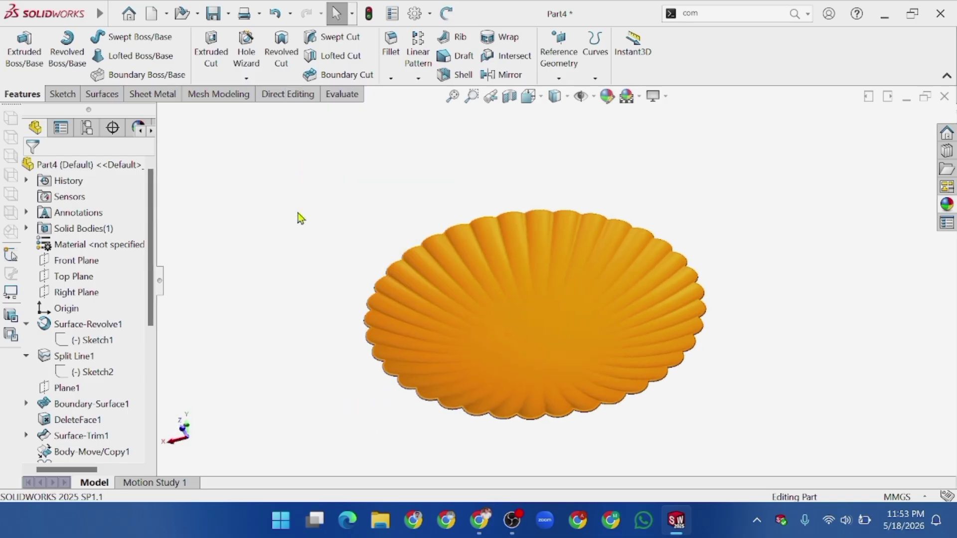
right_click(291, 359)
left_click_drag(257, 397, 291, 372)
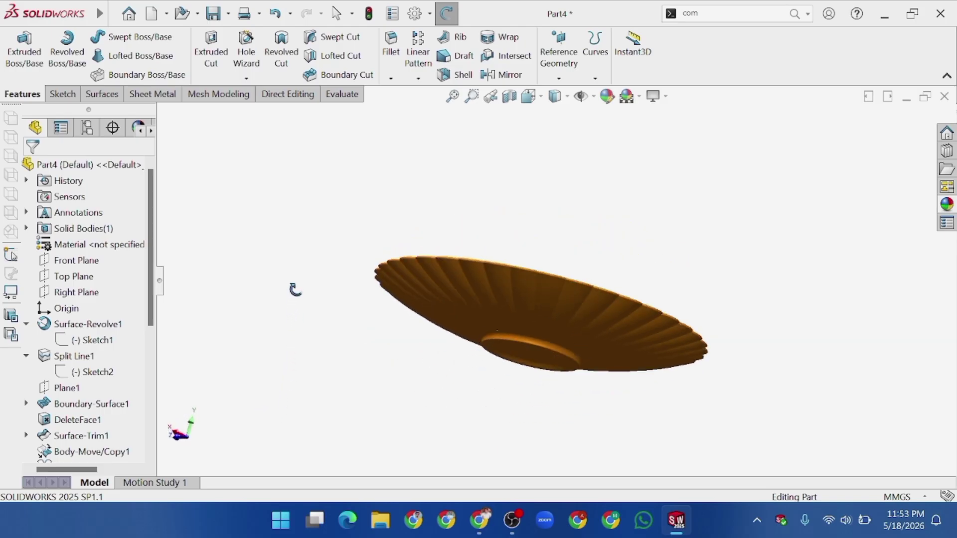
left_click_drag(303, 263, 487, 233)
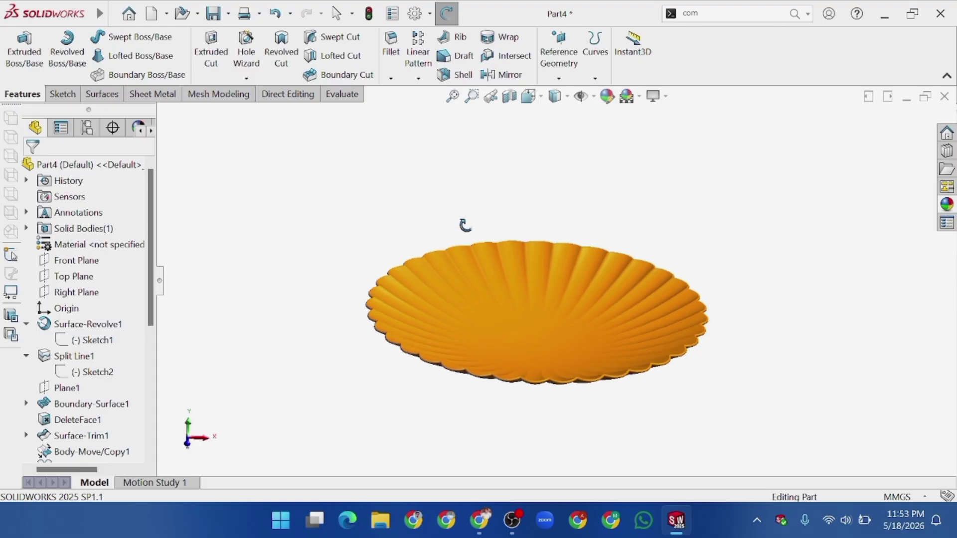
left_click_drag(465, 225, 468, 228)
left_click_drag(504, 277, 610, 231)
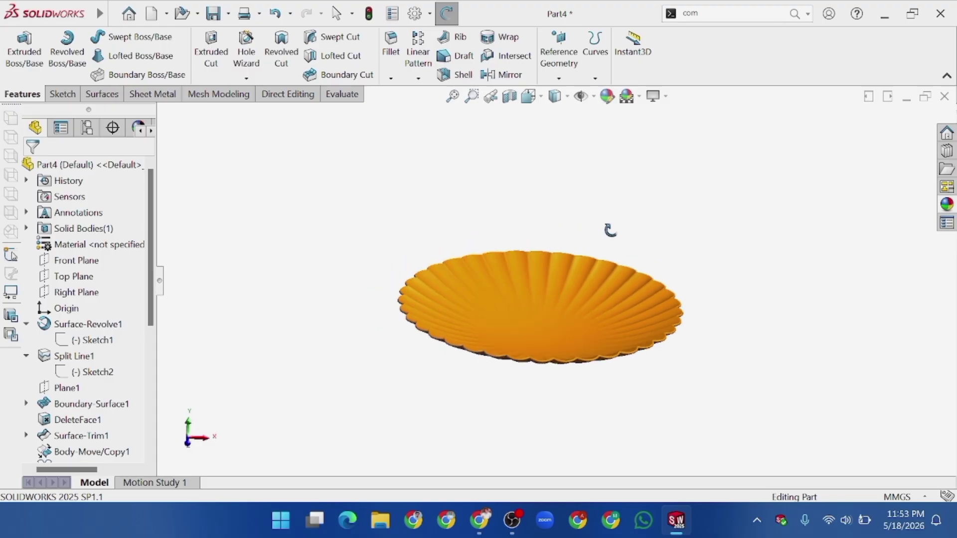
scroll(617, 204, "down", 2)
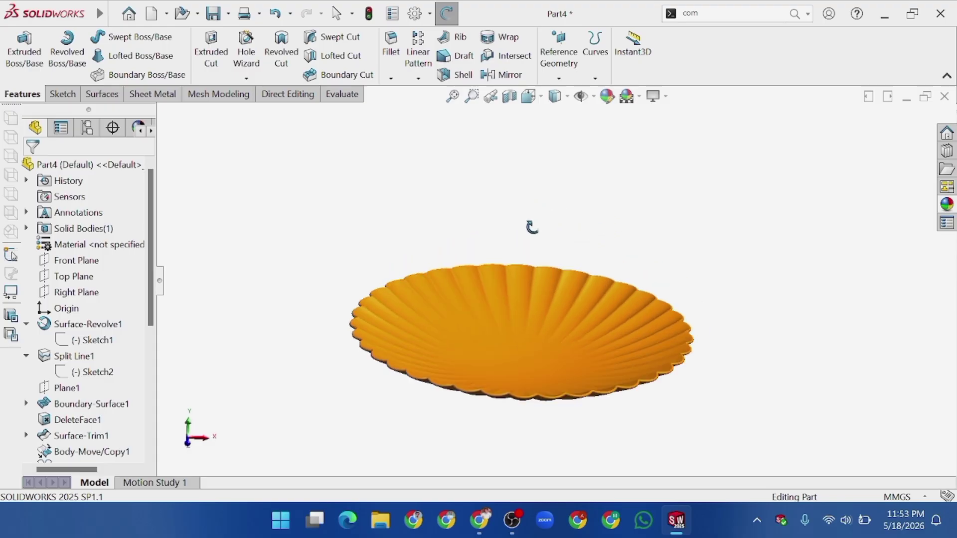
left_click_drag(531, 227, 518, 353)
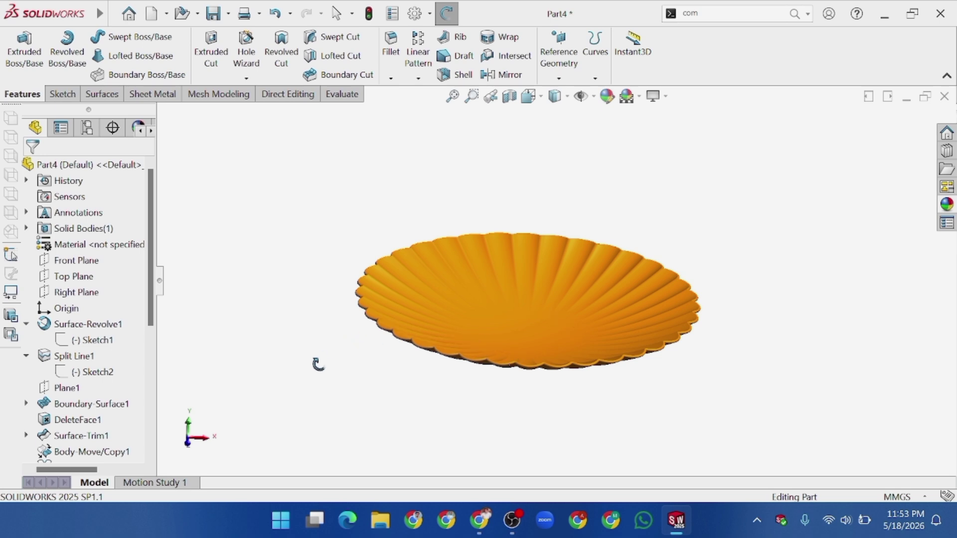
left_click_drag(318, 365, 480, 182)
right_click(481, 181)
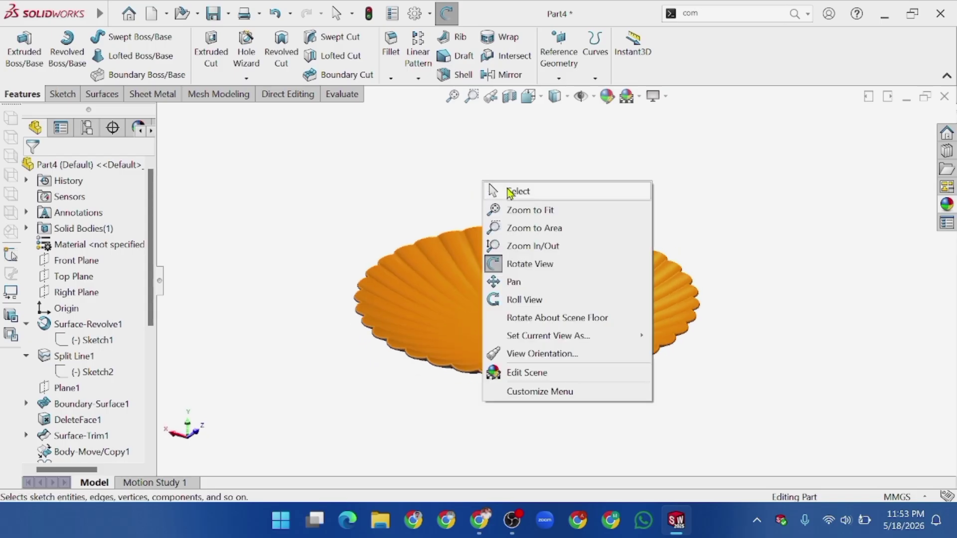